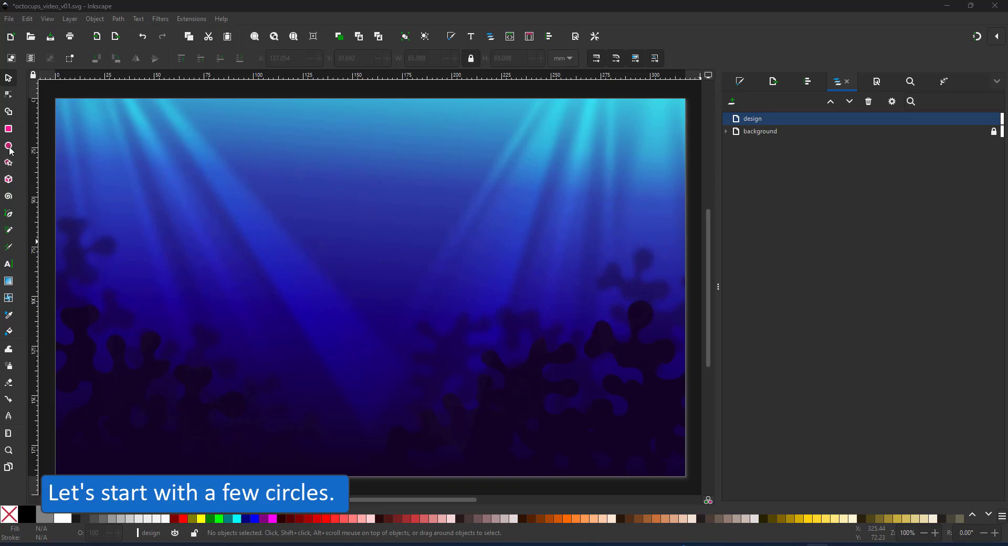
Step: Draw an orange circle about 77 mm in diameter near the upper middle of the page as the octopus head
click(9, 146)
drag(308, 150, 466, 331)
key(s)
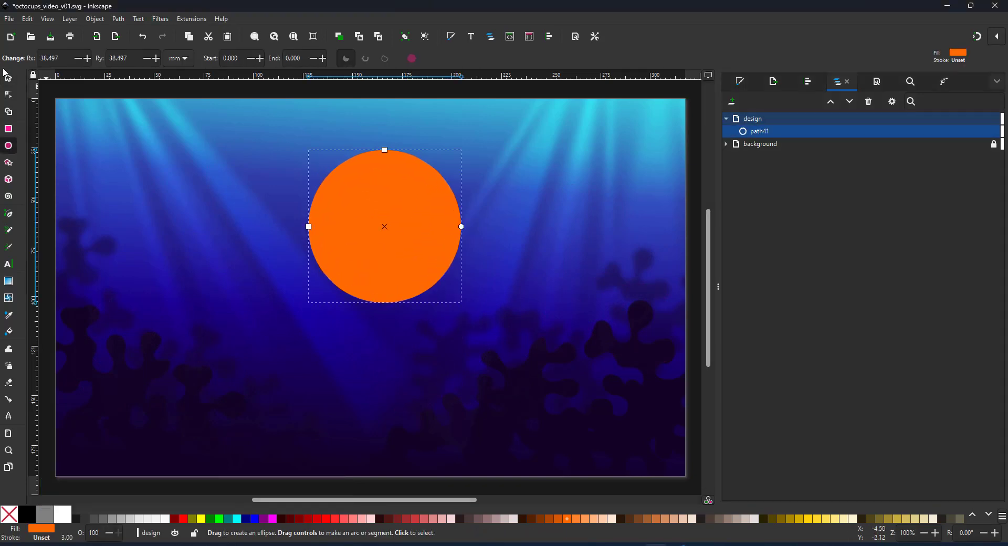
Step: Make a white eyeball about 20.6 mm wide at the head's lower left edge and a concentric black pupil about 13.8 mm wide from duplicated circles
key(ctrl+d)
drag(465, 146, 352, 269)
click(63, 518)
key(ctrl+d)
click(27, 518)
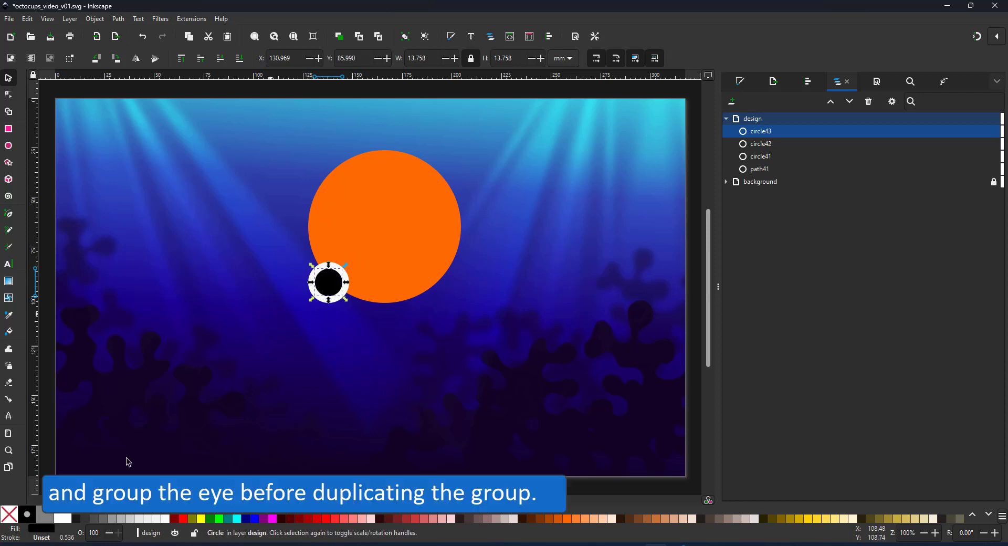
Step: Turn the newest circle into a white highlight about 4.8 mm wide and place it in the pupil's upper right
click(62, 518)
drag(347, 265, 337, 282)
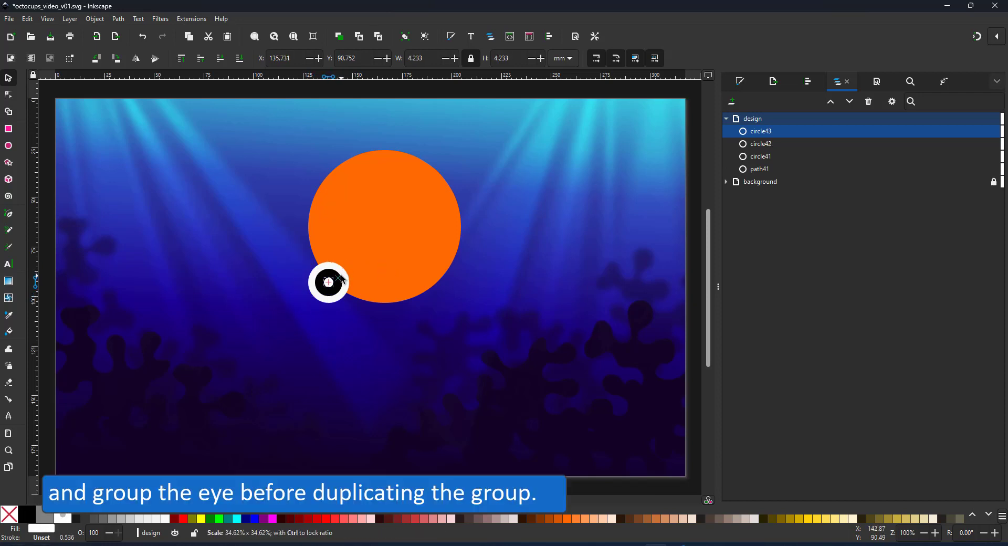
key(z)
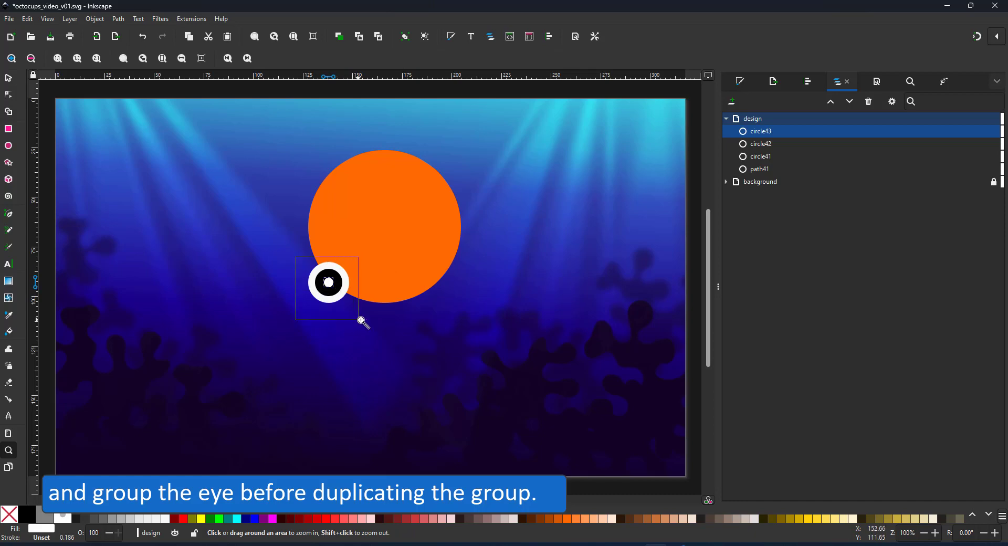
drag(362, 322, 362, 322)
key(s)
drag(360, 231, 391, 197)
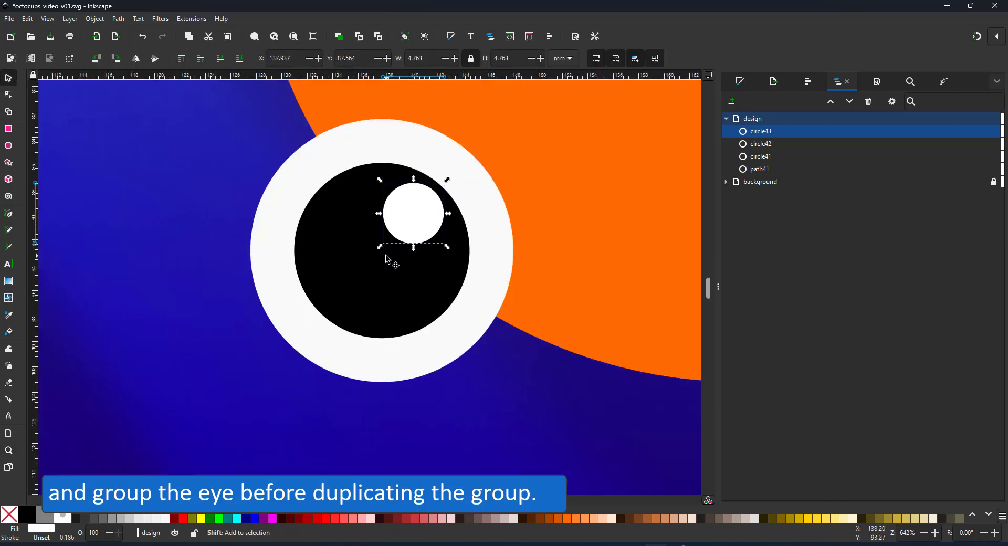
Step: Group the eyeball, pupil and highlight into one eye and stack the group in front of the head
shift+click(387, 258)
shift+click(456, 184)
key(ctrl+g)
key(Page_Down)
key(5)
key(v)
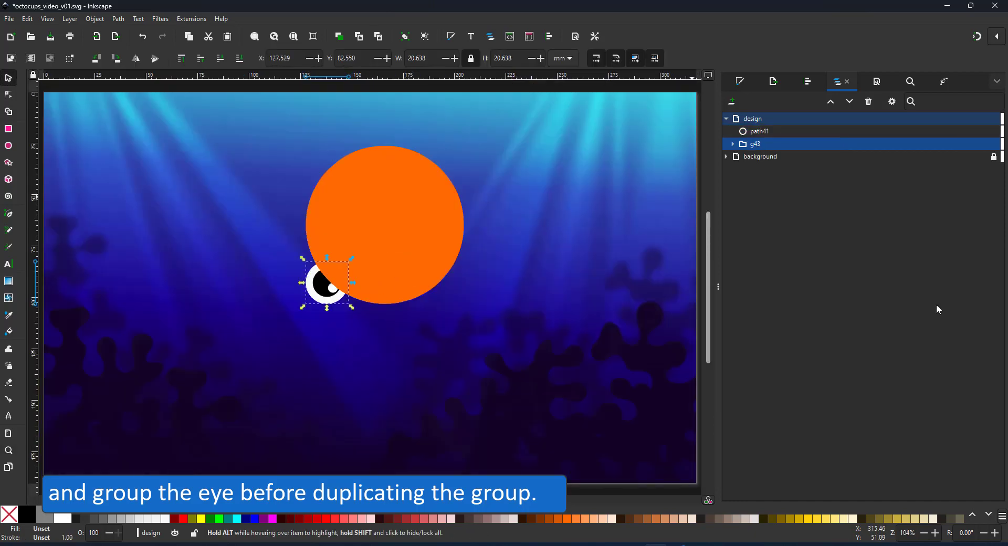
key(Page_Up)
Step: Duplicate the eye group and place the two eyes level on opposite lower edges of the head, spanning about 72 mm
drag(327, 281, 424, 284)
key(ctrl+d)
shift+click(324, 273)
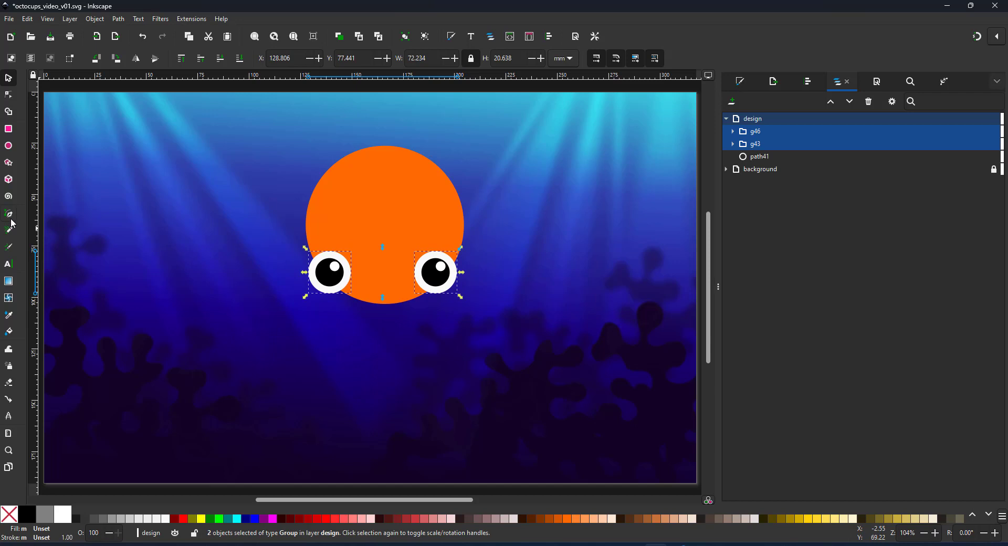
Step: Draw a wavy Spiro tentacle curve about 98 mm wide from the head's lower right edge outward with the Pen tool
click(11, 216)
click(407, 289)
click(420, 350)
click(465, 376)
click(500, 337)
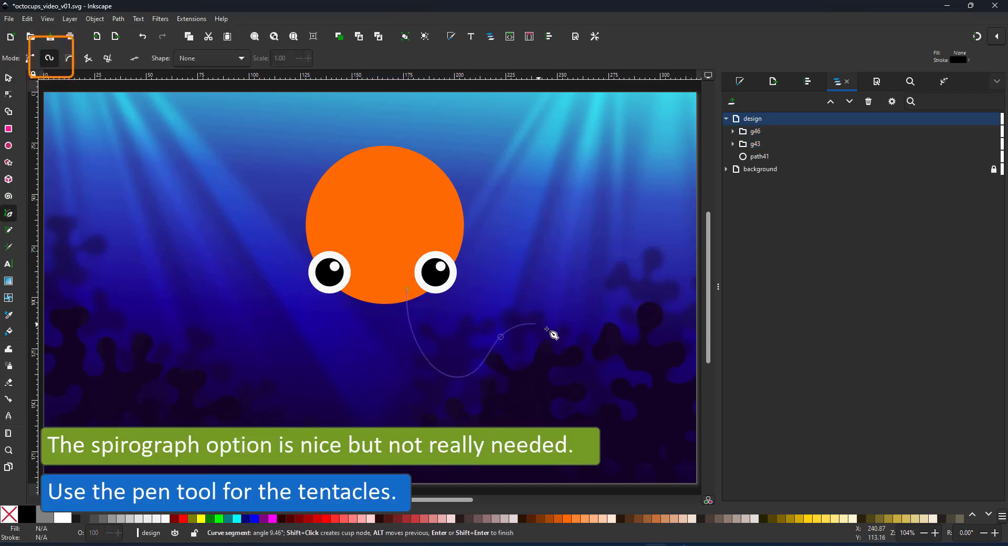
double_click(608, 362)
Step: Flatten the Spiro spline effect on the tentacle curve into a regular path
click(944, 81)
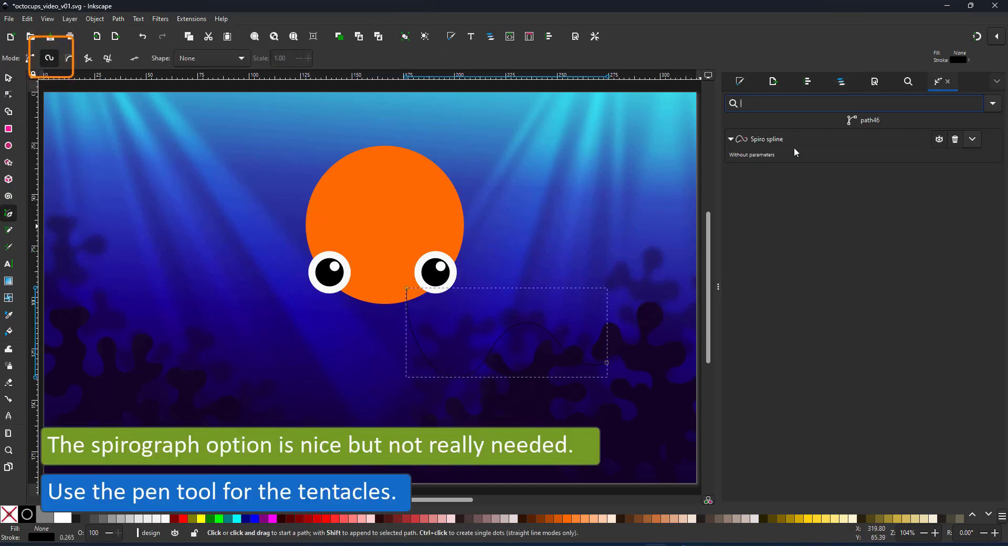
click(969, 143)
click(951, 166)
Step: Delete the surplus nodes along the tentacle curve, keeping only the two ends and three nodes between them
click(9, 95)
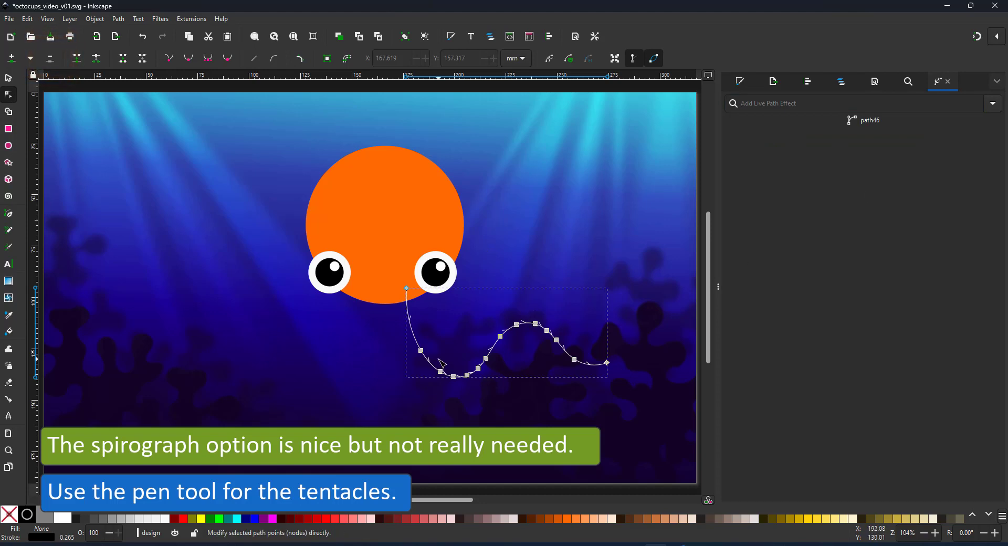
drag(377, 334, 443, 384)
key(Delete)
drag(459, 331, 514, 395)
key(Delete)
drag(533, 306, 570, 375)
key(Delete)
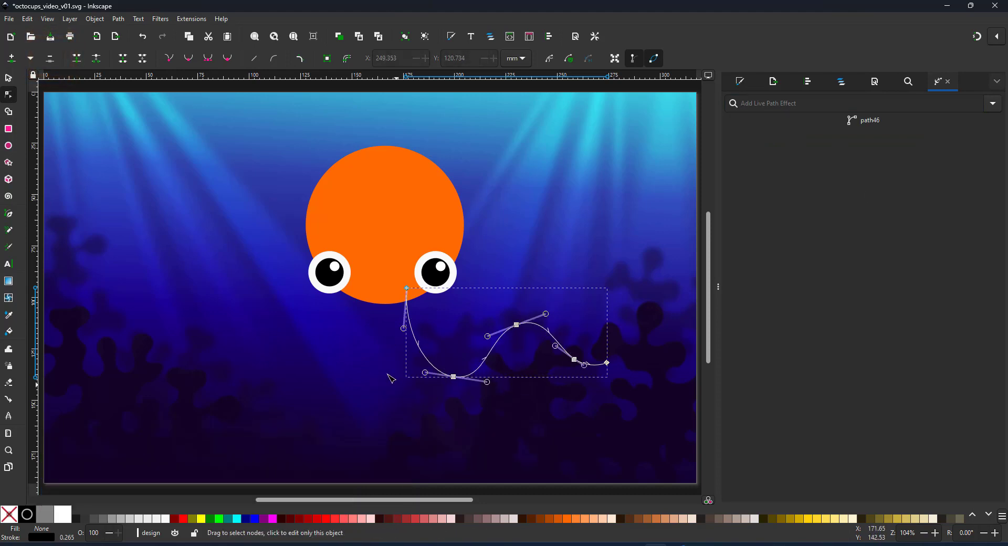
Step: Apply the Taper stroke path effect to the tentacle curve with a stroke width of 20 and fill it with orange #FF6600
key(s)
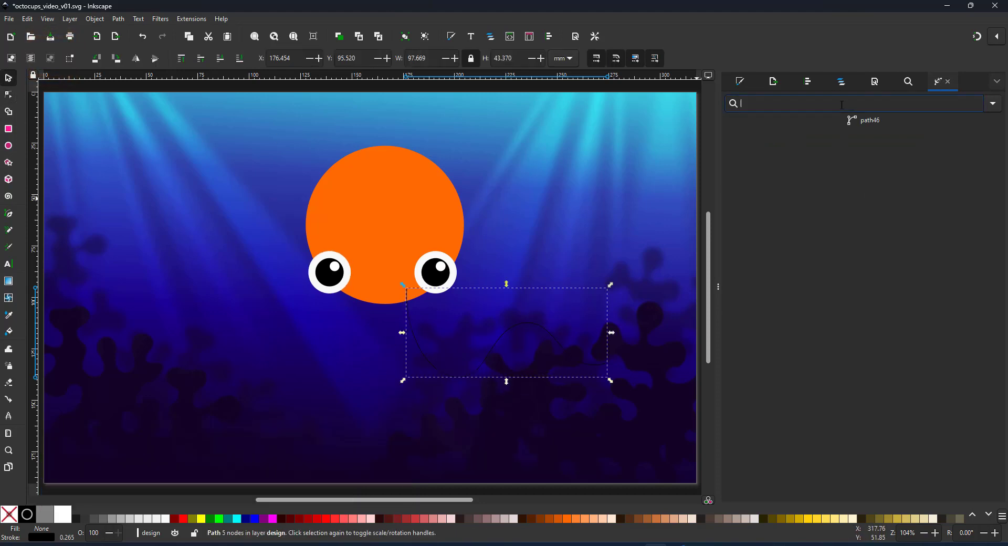
text(taper)
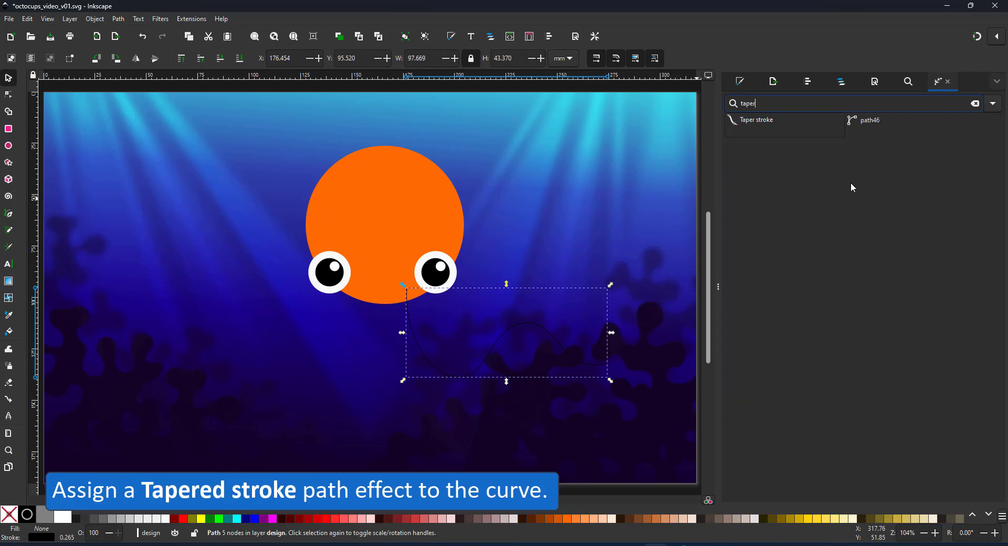
click(736, 135)
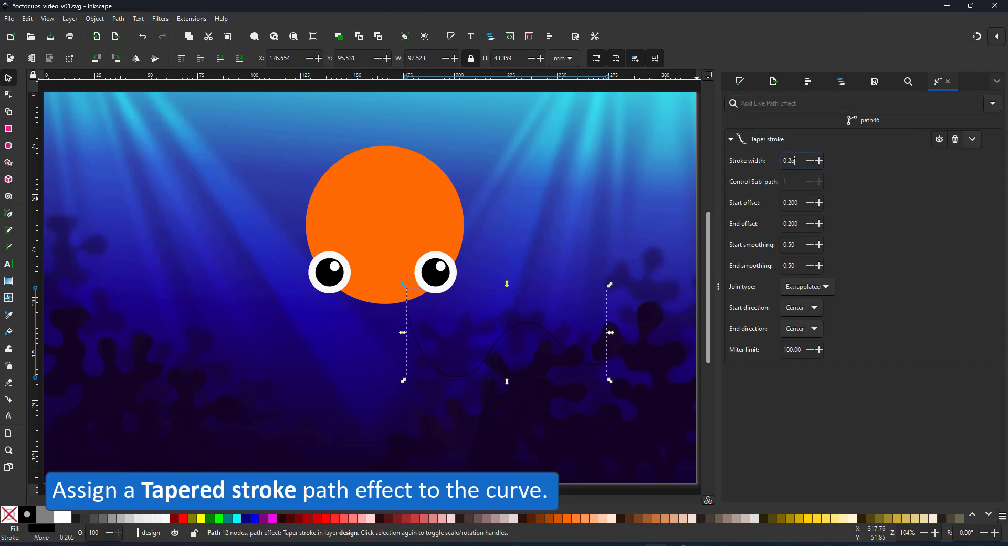
text(20)
key(Return)
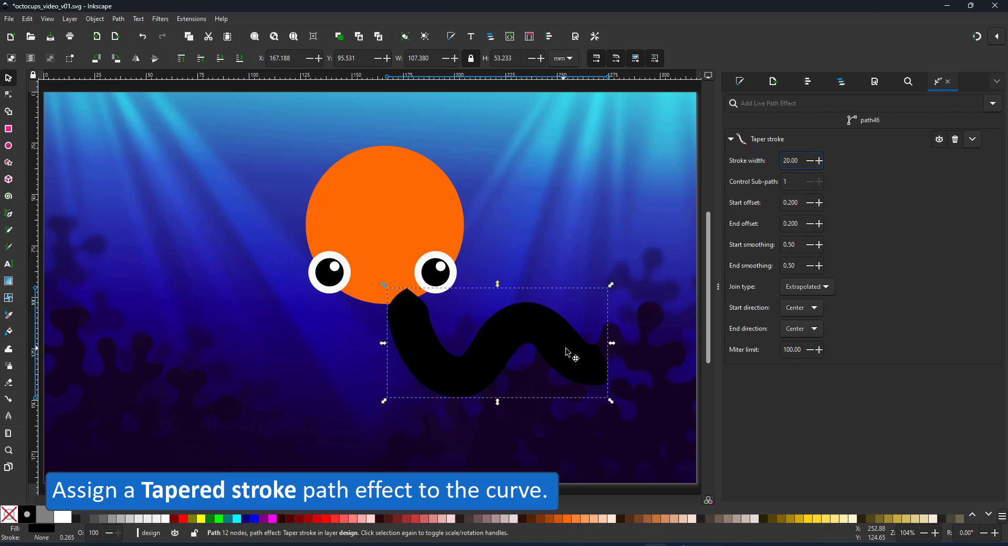
click(571, 520)
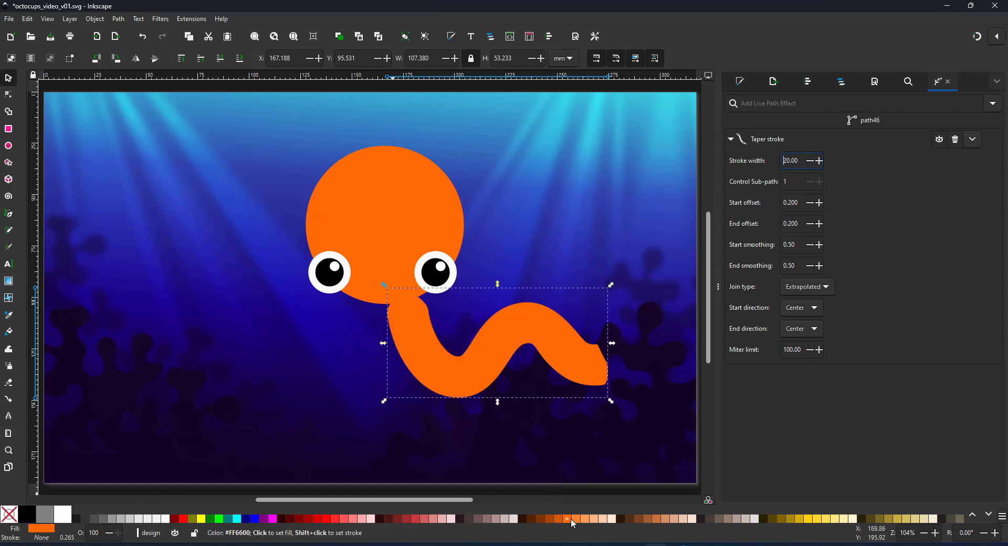
Step: Lengthen the taper at the tentacle's tip to an end offset of 1.563 and move its start node up inside the head
click(11, 96)
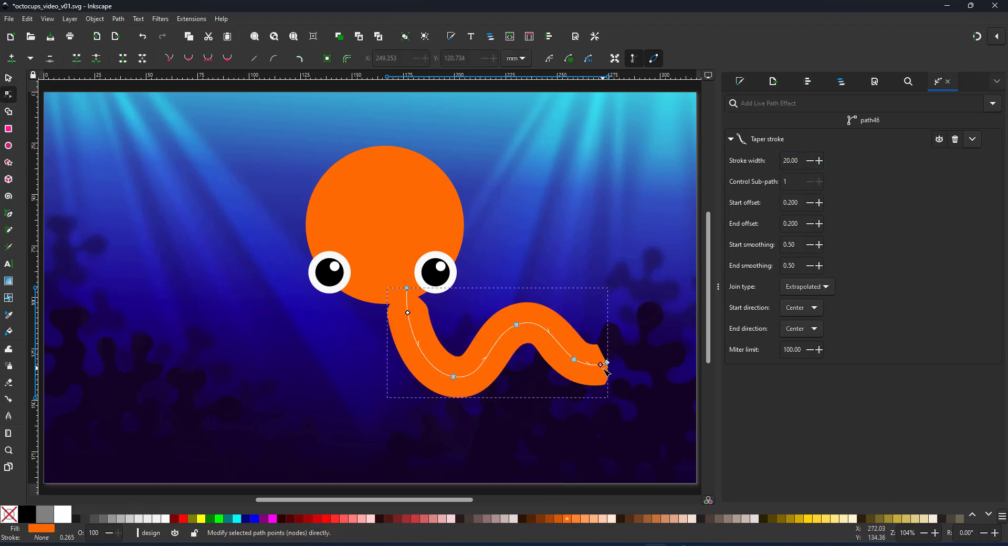
mouse_move(602, 366)
mouse_down()
mouse_move(524, 328)
mouse_move(546, 329)
mouse_up()
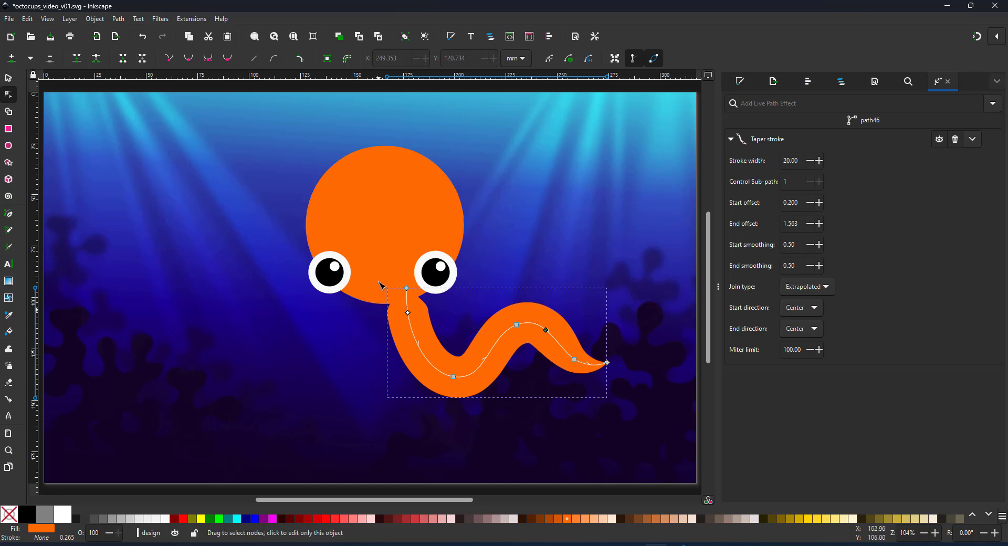
mouse_move(407, 287)
mouse_down()
mouse_move(421, 244)
mouse_move(416, 292)
mouse_up()
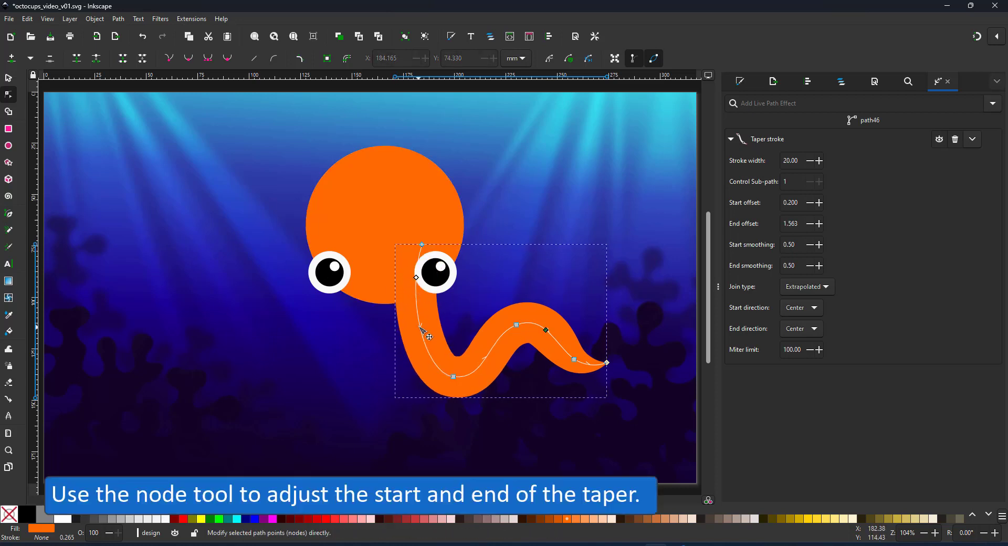
drag(423, 245, 440, 235)
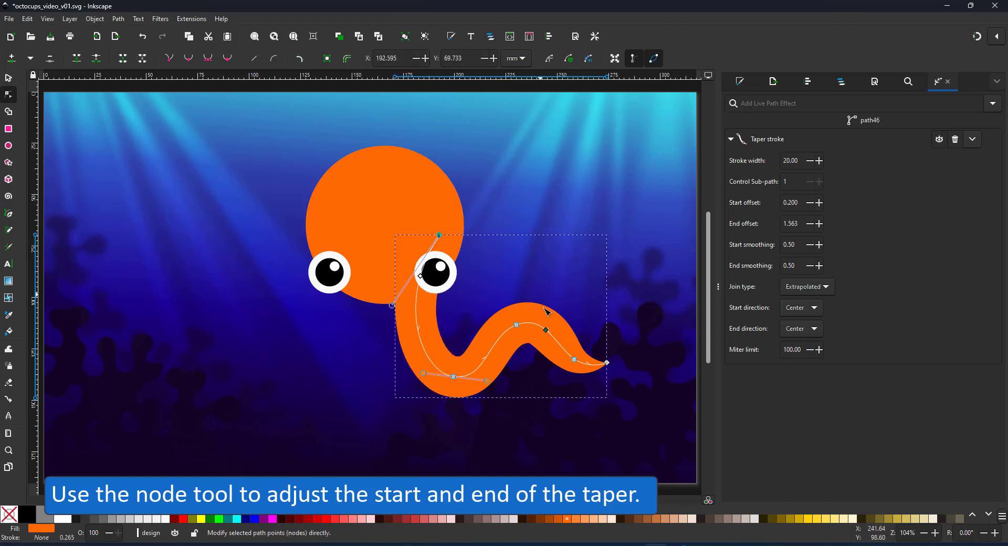
key(s)
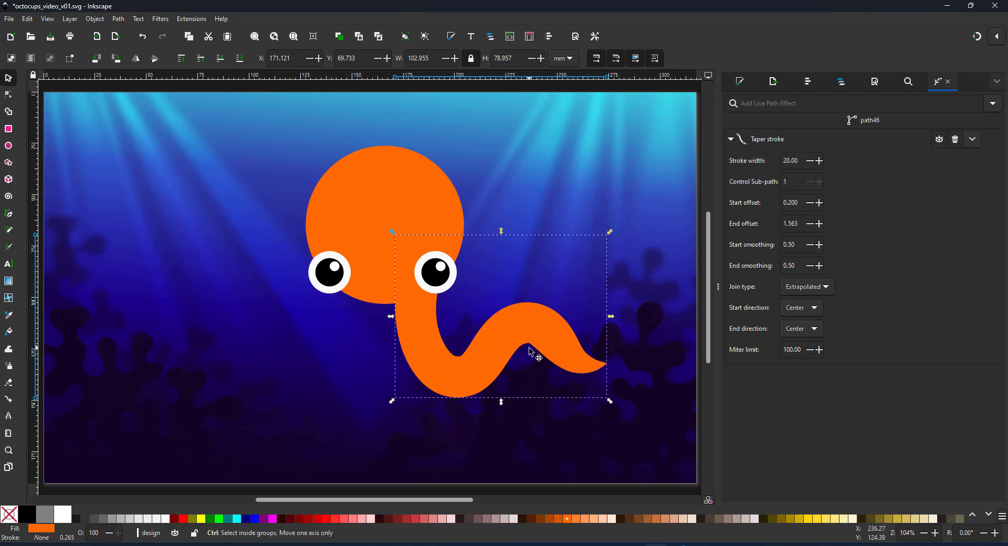
Step: Duplicate the tentacle and move the copy up about 18 mm above the original
key(ctrl+d)
drag(525, 345, 528, 310)
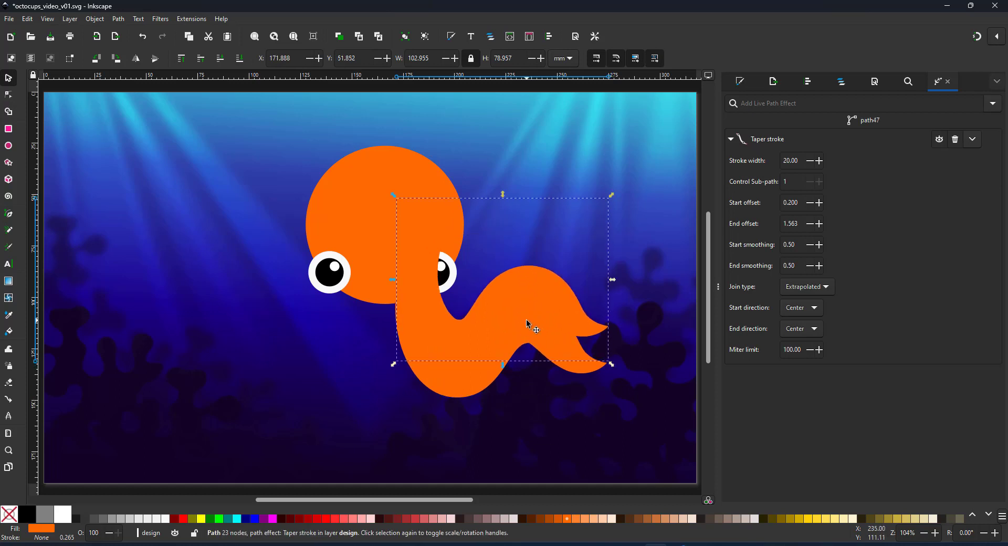
key(v)
key(v)
Step: Reduce the copied tentacle to fewer nodes and reshape it so it bends under the head and curls upward at the tip
click(9, 95)
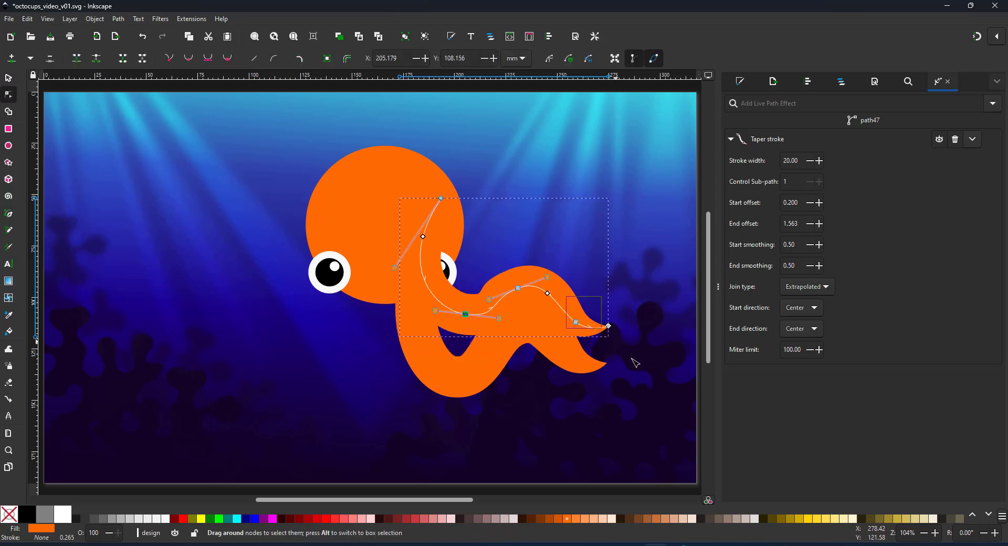
drag(631, 358, 634, 361)
key(Delete)
drag(518, 288, 550, 275)
drag(440, 198, 394, 216)
click(465, 314)
drag(466, 315, 455, 324)
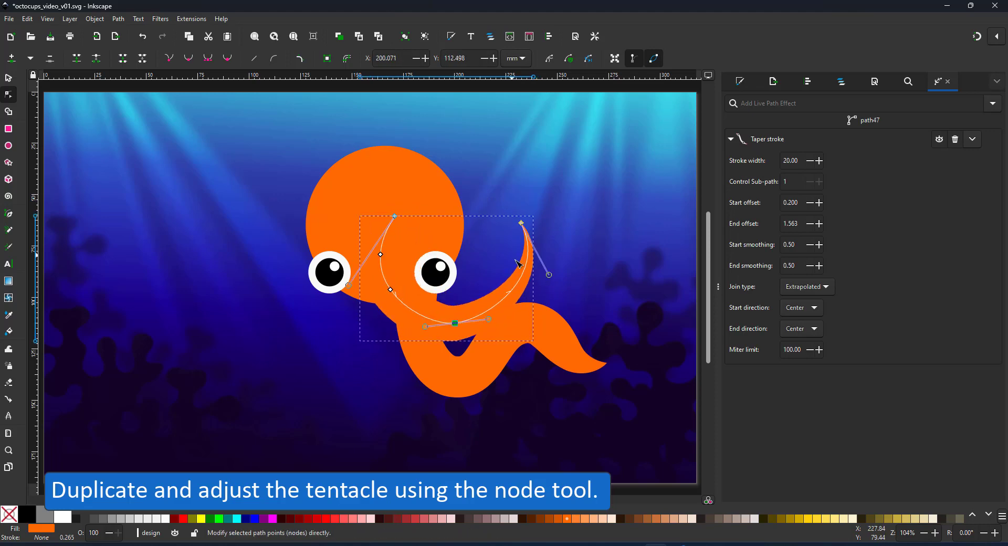
Step: Rotate the upward-curling tentacle, shift it outward to the right of the head, and give it a darker orange fill
key(s)
click(530, 252)
drag(538, 213, 491, 181)
drag(491, 247, 560, 229)
click(557, 519)
Step: Duplicate the upward-curling tentacle, move the copy slightly lower, and fill it with the bright orange
key(ctrl+d)
drag(549, 297, 558, 319)
click(565, 519)
Step: Reshape the second curling tentacle so its tip points outward, and shade the two rear tentacles in darker oranges
click(6, 96)
drag(520, 197, 595, 205)
drag(648, 220, 504, 242)
drag(539, 315, 529, 332)
click(558, 520)
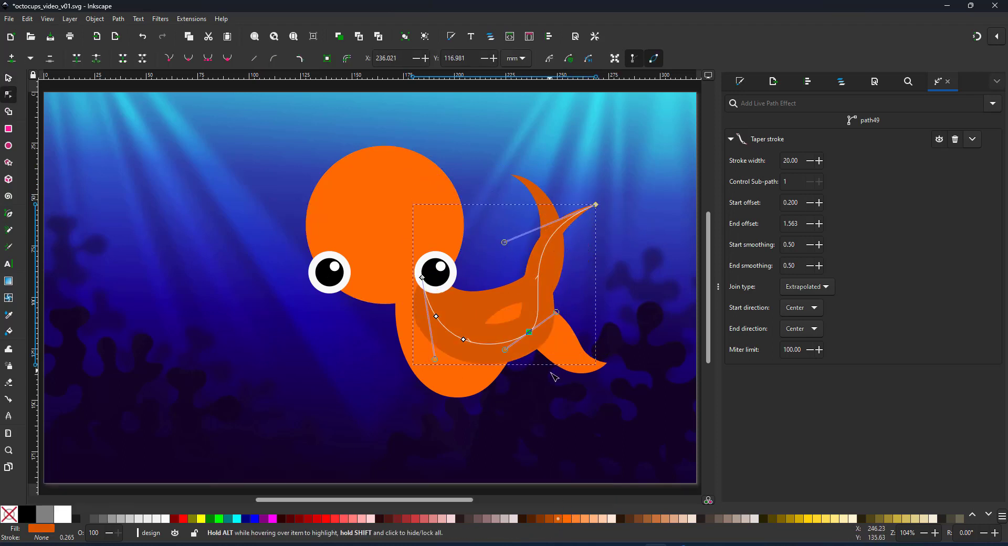
click(518, 182)
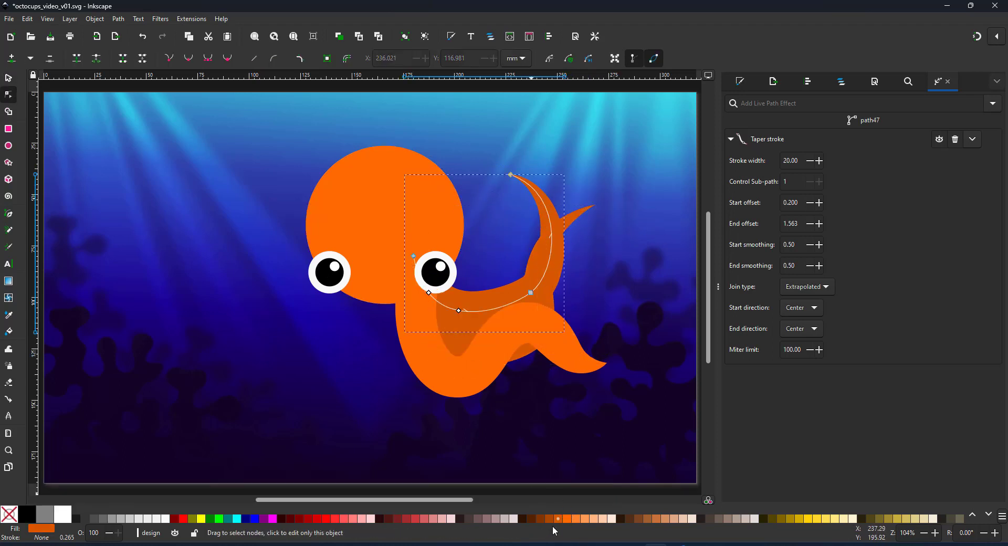
Step: Duplicate the front tentacle and reshape the copy to hang down from the head's centre with its tip flicking out to the right
click(499, 369)
key(ctrl+d)
drag(607, 362, 515, 368)
drag(529, 323, 528, 442)
drag(467, 375, 463, 445)
drag(440, 235, 403, 258)
drag(355, 328, 385, 408)
drag(441, 416, 397, 417)
drag(498, 453, 507, 413)
drag(429, 431, 439, 442)
key(ctrl+z)
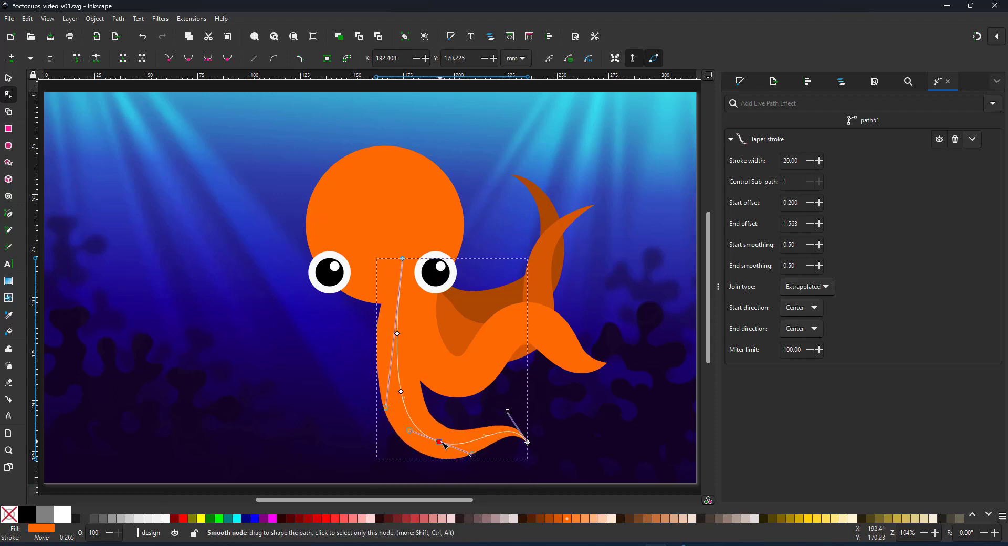
Step: Duplicate the four right-hand tentacles, flip the copies horizontally, and place them on the head's left side at the bottom of the stack
key(s)
click(445, 333)
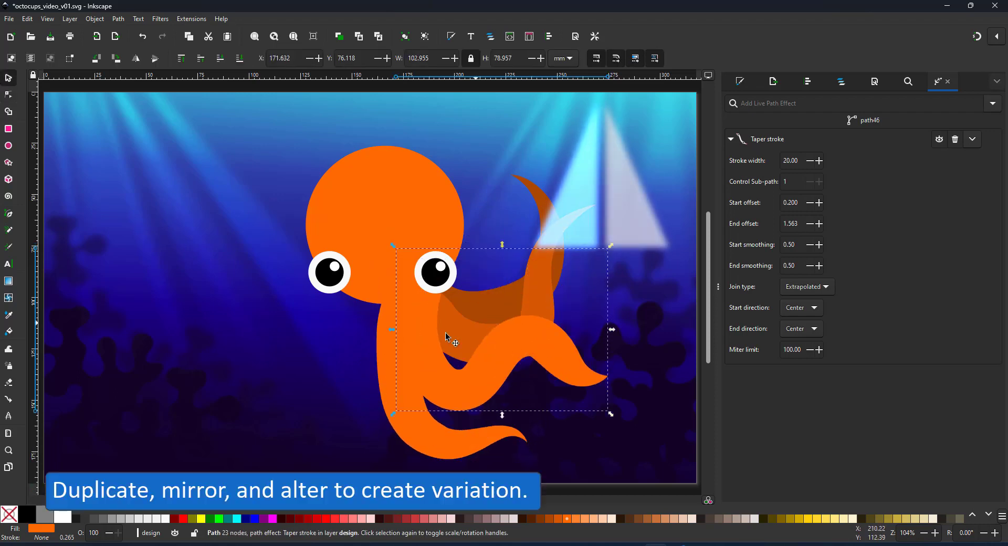
shift+click(414, 345)
shift+click(492, 310)
key(ctrl+d)
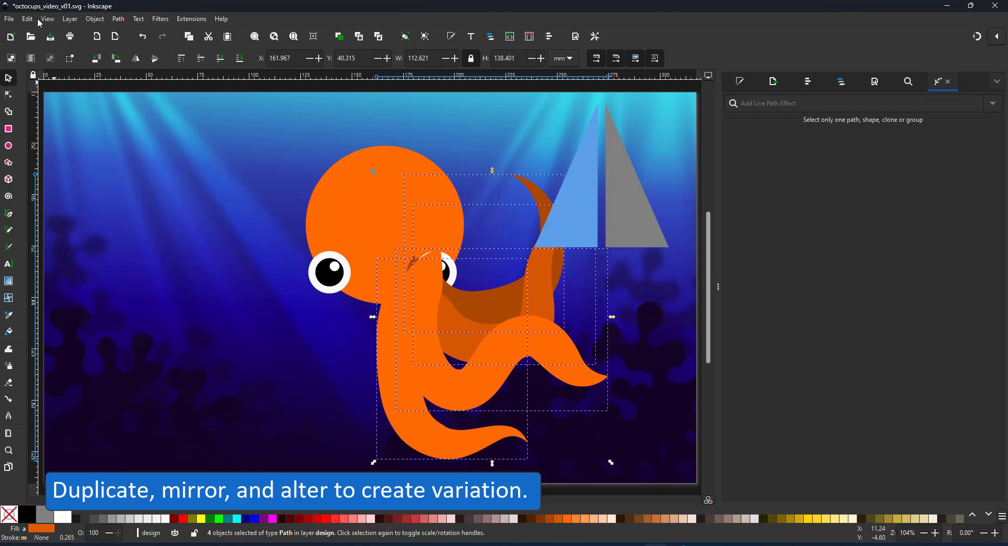
click(135, 58)
drag(552, 357, 337, 342)
key(End)
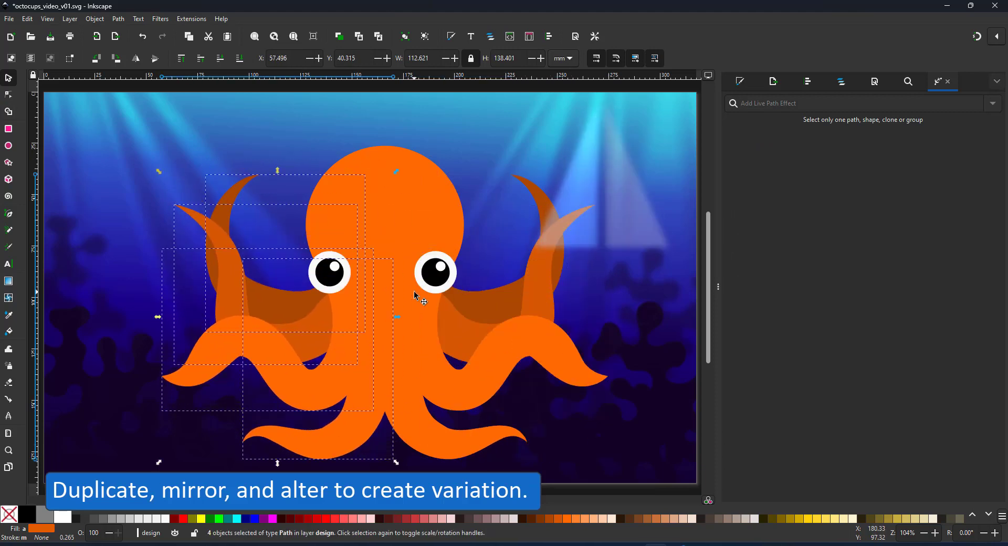
Step: Move both eyes straight down by about 12 mm
click(332, 273)
shift+click(441, 274)
drag(441, 274, 441, 298)
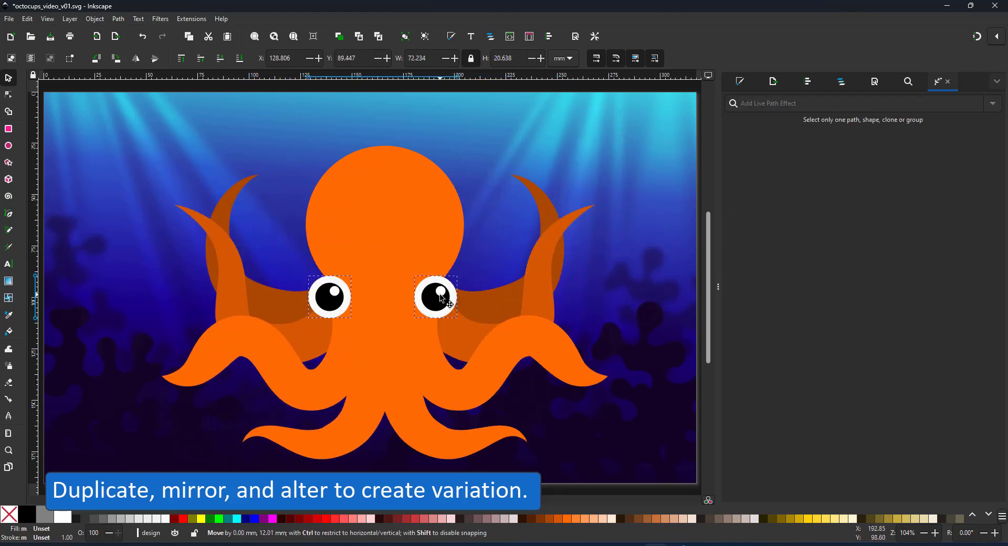
Step: Move the lowest right tentacle down about 8.7 mm and right about 1.5 mm to break the symmetry
click(9, 94)
click(438, 446)
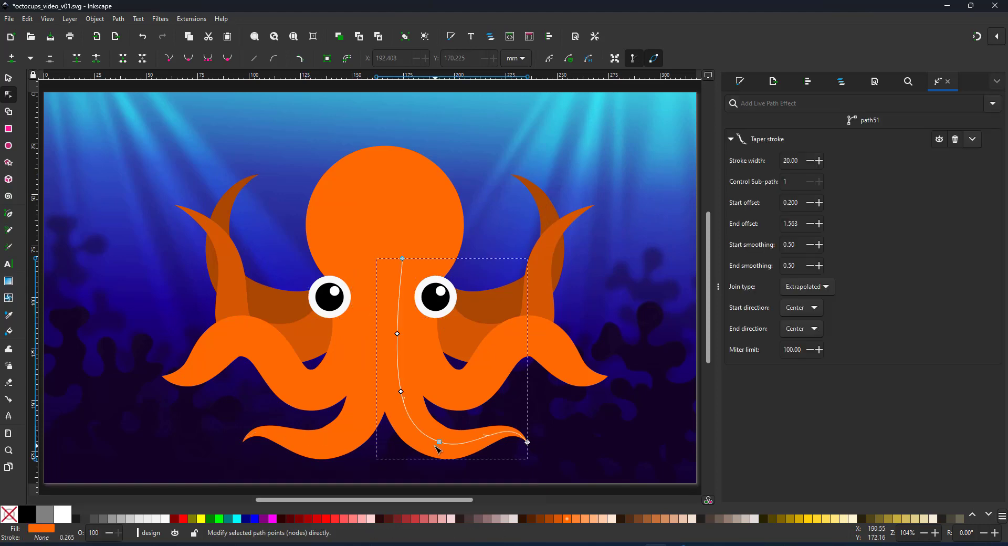
click(9, 78)
drag(474, 447, 477, 464)
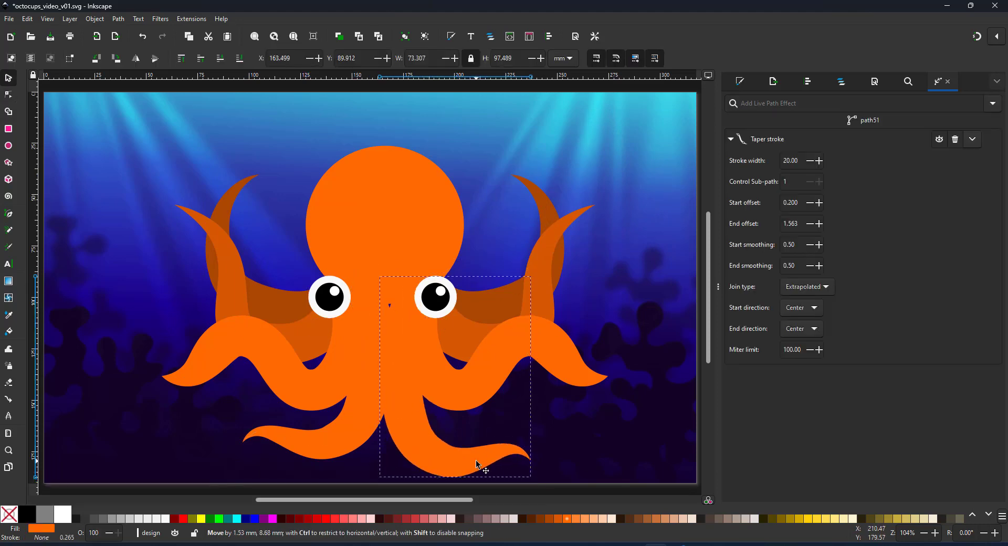
Step: Reshape the front right tentacle by moving its tip node upward so the end curls up
click(8, 94)
click(597, 391)
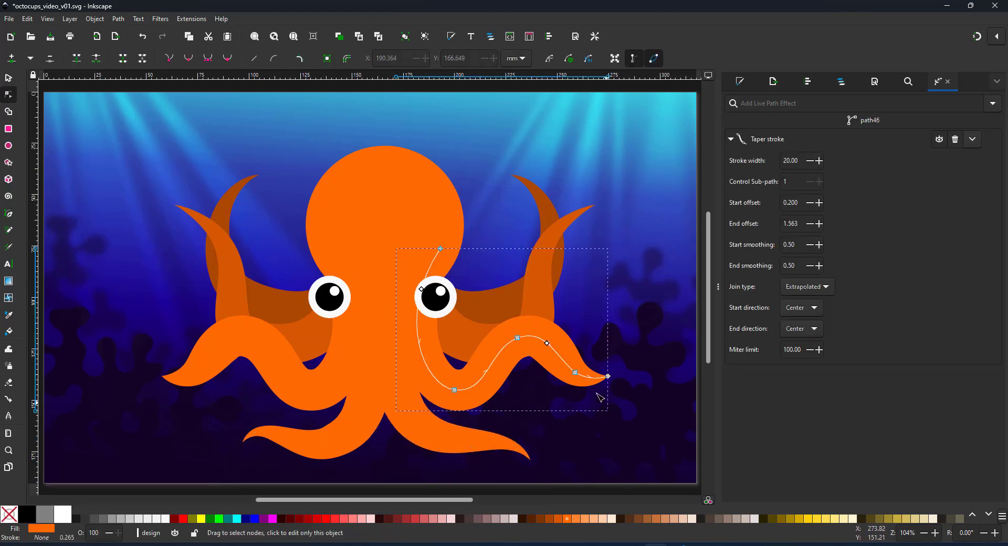
drag(608, 376, 602, 324)
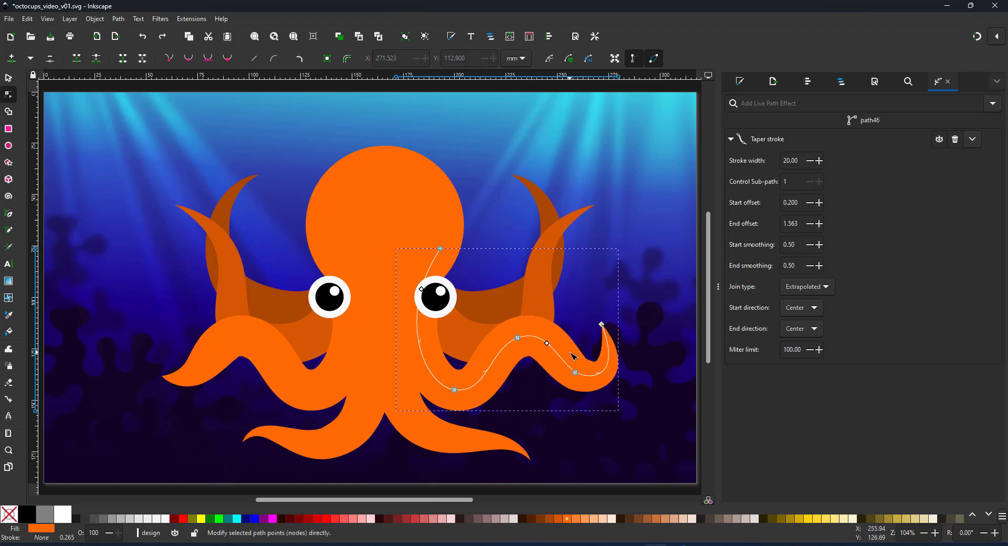
Step: Reshape the front, middle and rear right tentacles by moving their nodes and handles, bending the two raised ones outward
mouse_move(520, 349)
mouse_down()
mouse_move(625, 409)
mouse_move(583, 359)
mouse_up()
click(548, 265)
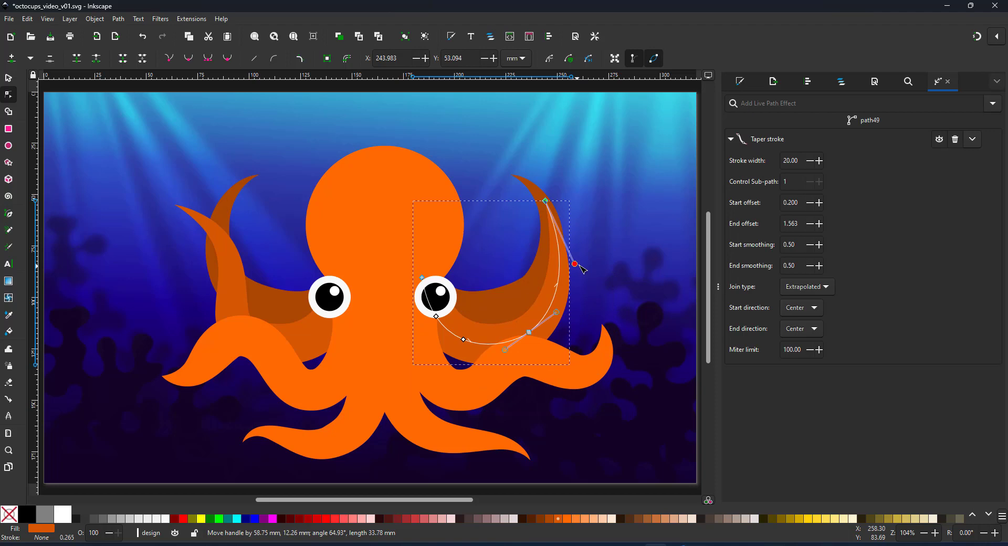
click(546, 262)
drag(513, 175, 569, 192)
drag(628, 212, 509, 213)
key(s)
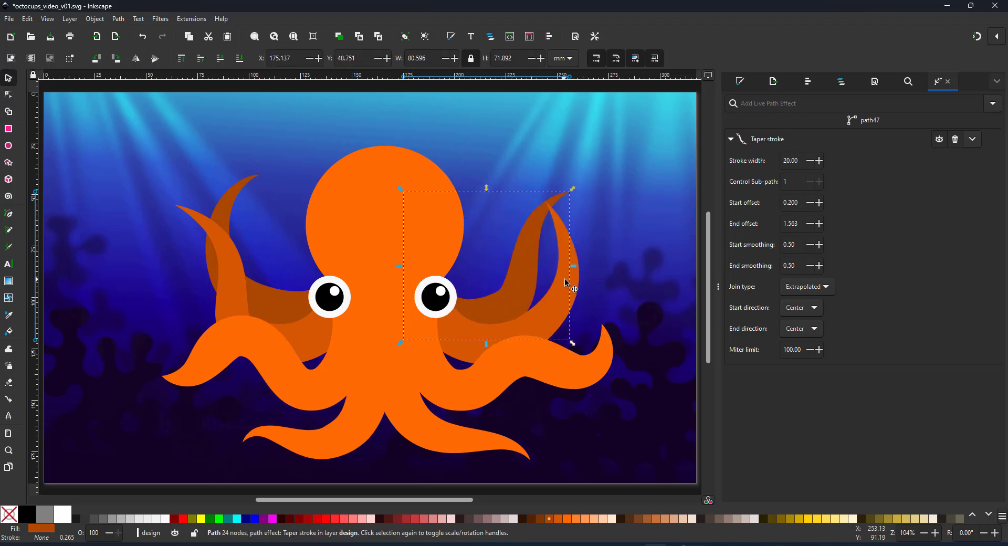
key(Escape)
Step: Give the head circle a linear gradient fill running from the top of the head down to the lowest tentacle tips
click(373, 165)
key(ctrl+shift+f)
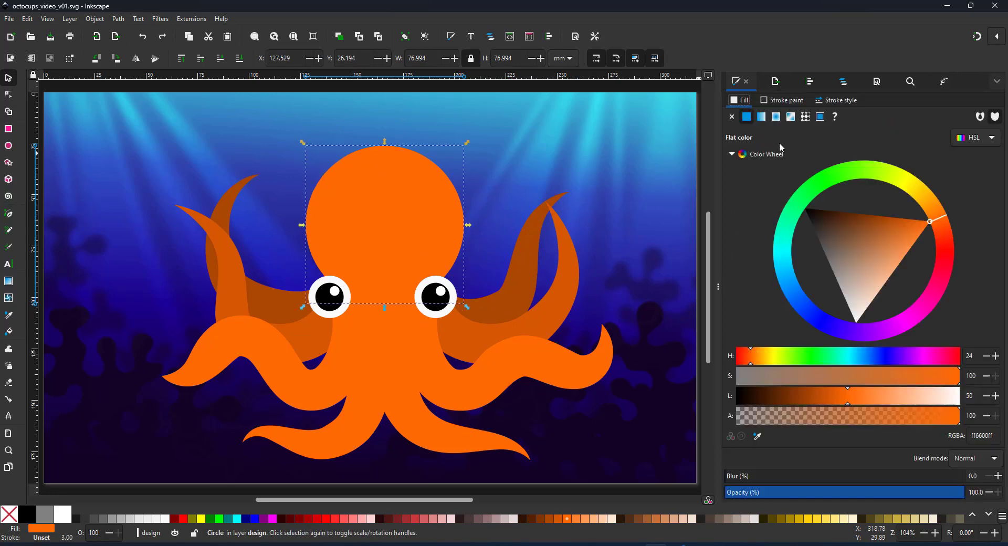
click(761, 116)
key(g)
drag(386, 161, 390, 462)
Step: Build a four-stop head gradient from red ff2100 through orange and yellow to an opaque pale yellow end
click(996, 159)
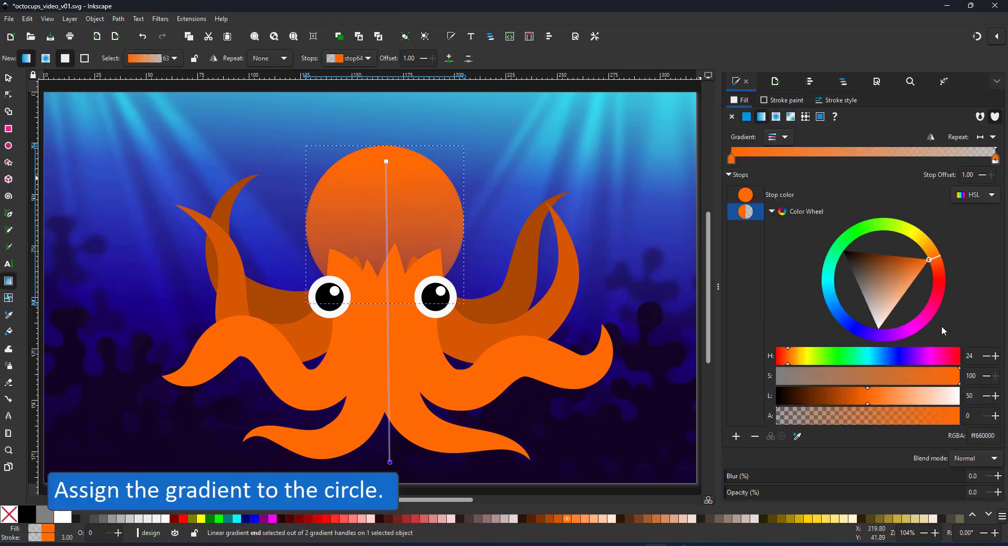
drag(916, 245, 927, 293)
double_click(960, 159)
double_click(744, 154)
drag(744, 159, 856, 160)
click(731, 160)
drag(939, 277, 939, 272)
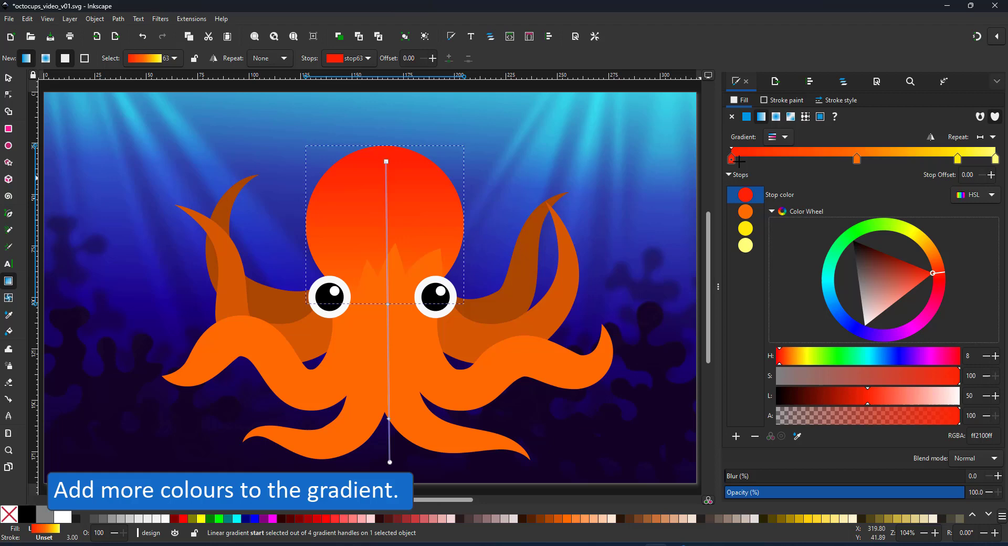
Step: Add a dark red 7f1000 stop at the gradient's start and spread the middle stops, placing orange at offset 0.57
mouse_move(732, 160)
mouse_down()
mouse_move(814, 164)
mouse_move(715, 159)
mouse_up()
double_click(735, 156)
drag(896, 263, 891, 239)
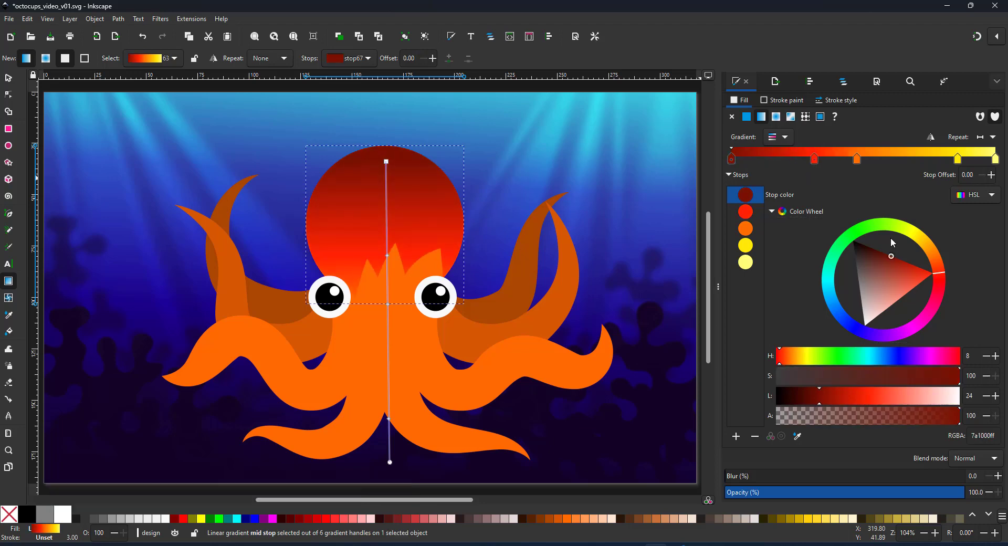
drag(814, 158, 795, 158)
drag(857, 158, 881, 158)
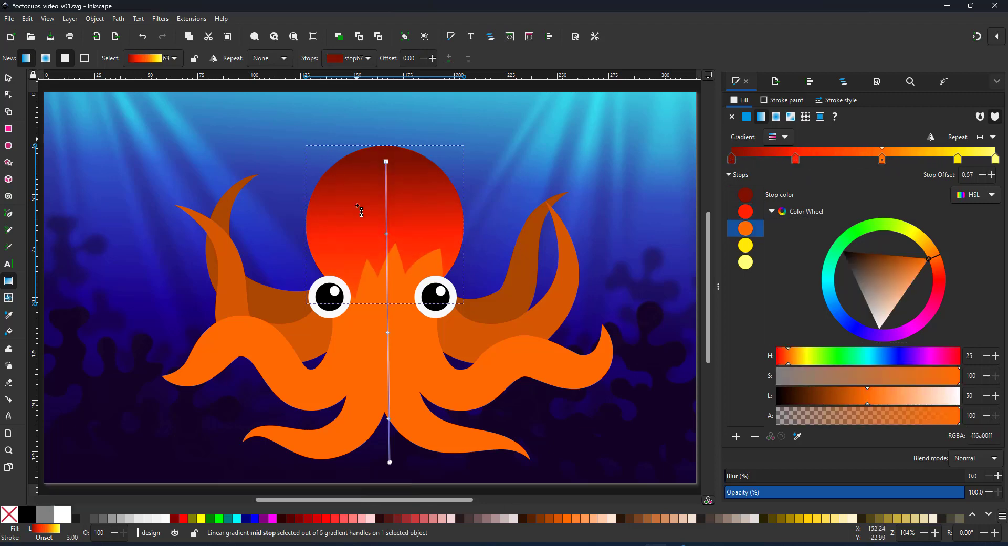
Step: Draw a helper circle about 19 mm across above and right of the head, with no fill and a white stroke
click(8, 145)
drag(467, 114, 507, 165)
click(732, 117)
click(766, 102)
click(746, 117)
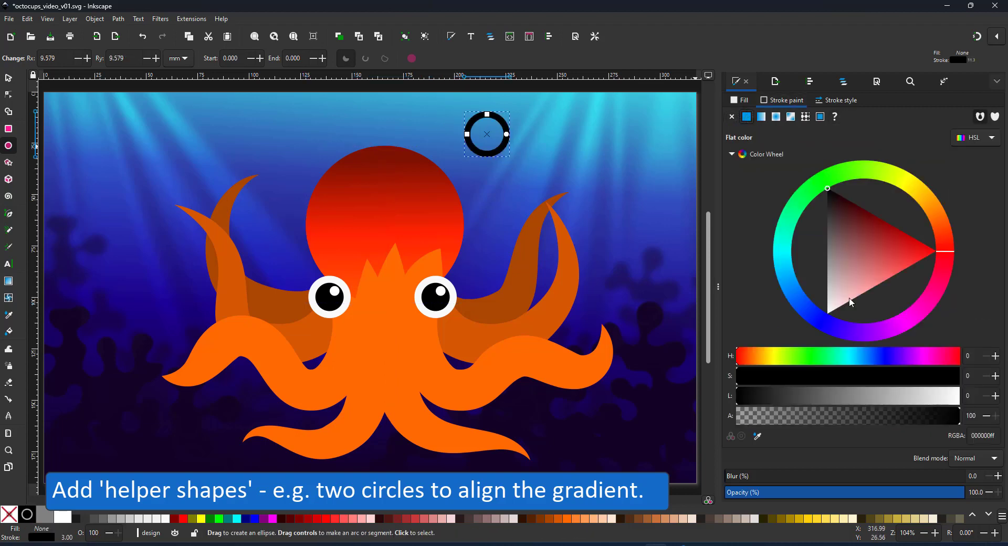
drag(844, 302, 825, 315)
Step: Duplicate the helper circle and place the copy at the base of the lowest tentacles
click(8, 78)
key(ctrl+d)
drag(505, 127, 395, 448)
Step: Turn on snapping and snap the head gradient's start to the upper helper circle and its end to the lower one
click(406, 184)
key(g)
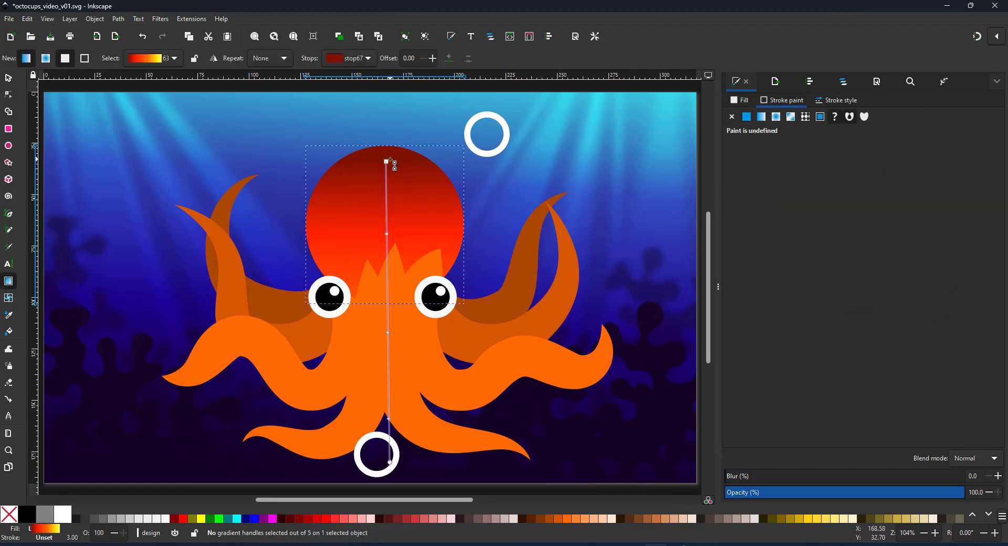
click(977, 40)
drag(387, 161, 495, 160)
drag(389, 462, 379, 436)
Step: Move the upper helper circle up and left, and snap the head gradient's start to its bottom edge again
key(s)
drag(504, 119, 464, 102)
key(n)
key(Escape)
click(9, 280)
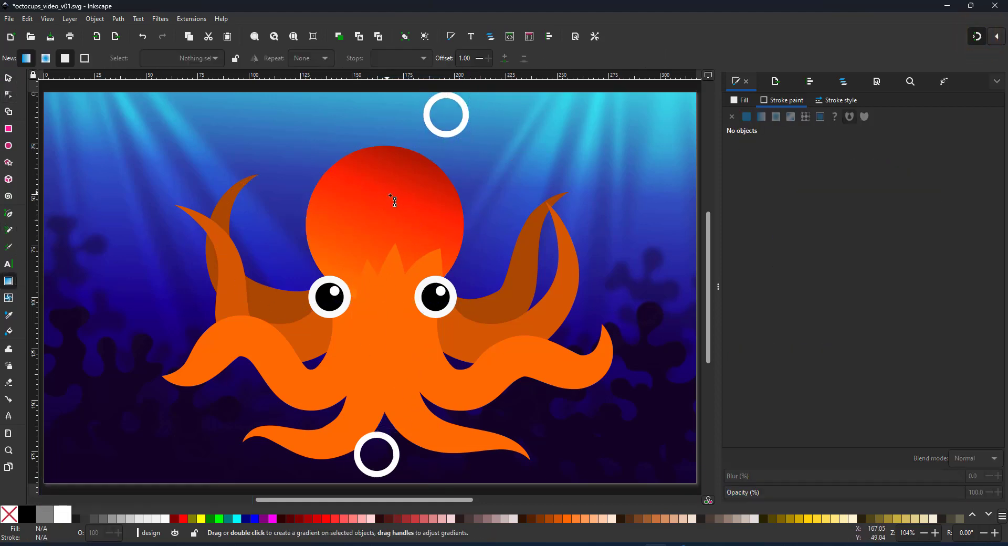
click(392, 200)
drag(487, 155, 446, 134)
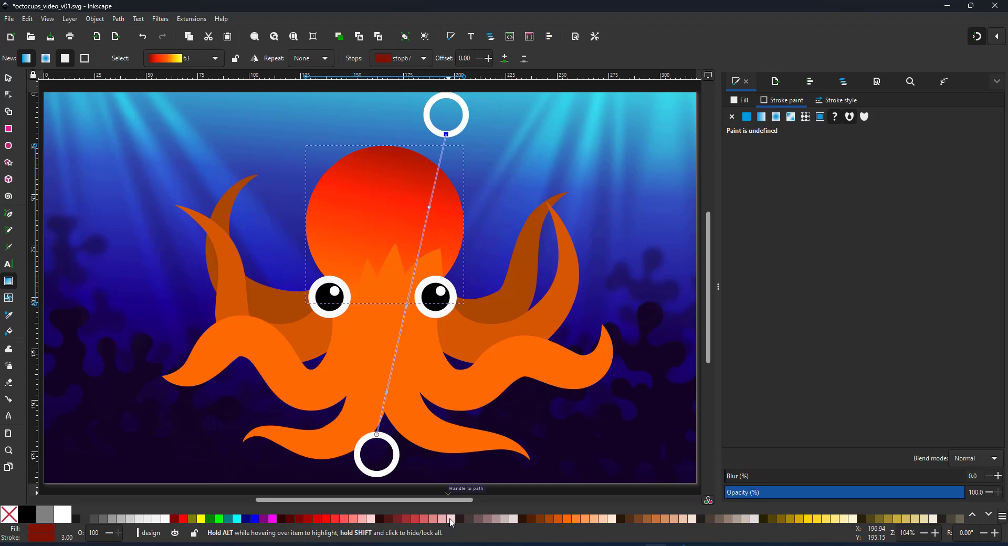
Step: Select all eight tentacles and change their flat fills to linear gradients
click(12, 79)
click(265, 310)
shift+click(223, 284)
shift+click(202, 379)
shift+click(282, 435)
shift+click(522, 371)
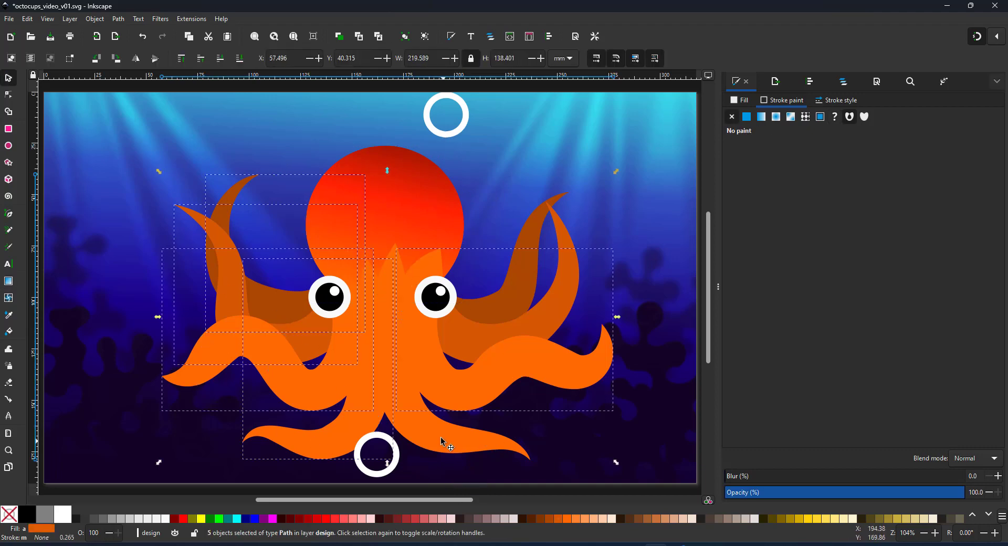
click(744, 101)
click(761, 117)
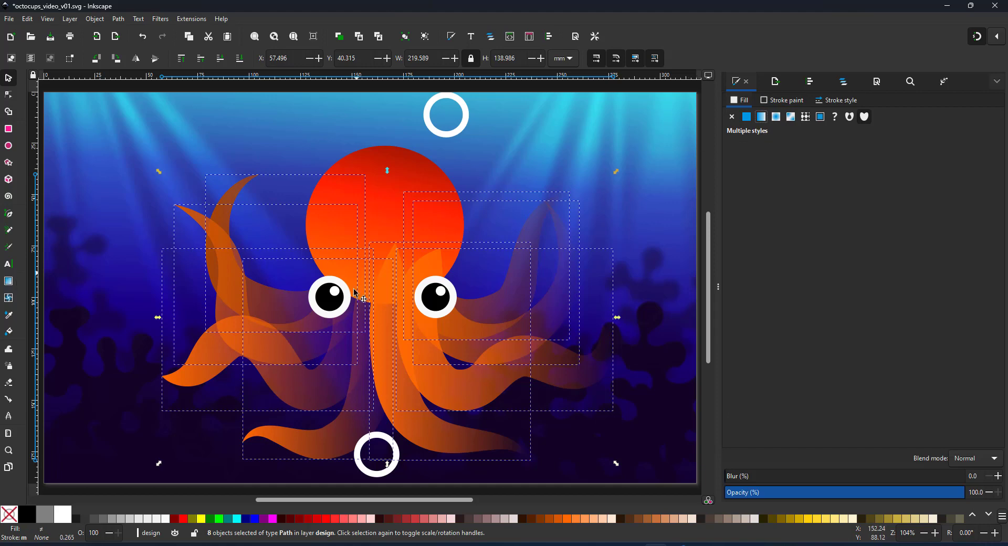
Step: Assign the head's gradient 63 to the rear left and rear right tentacles
click(137, 153)
click(227, 202)
click(778, 137)
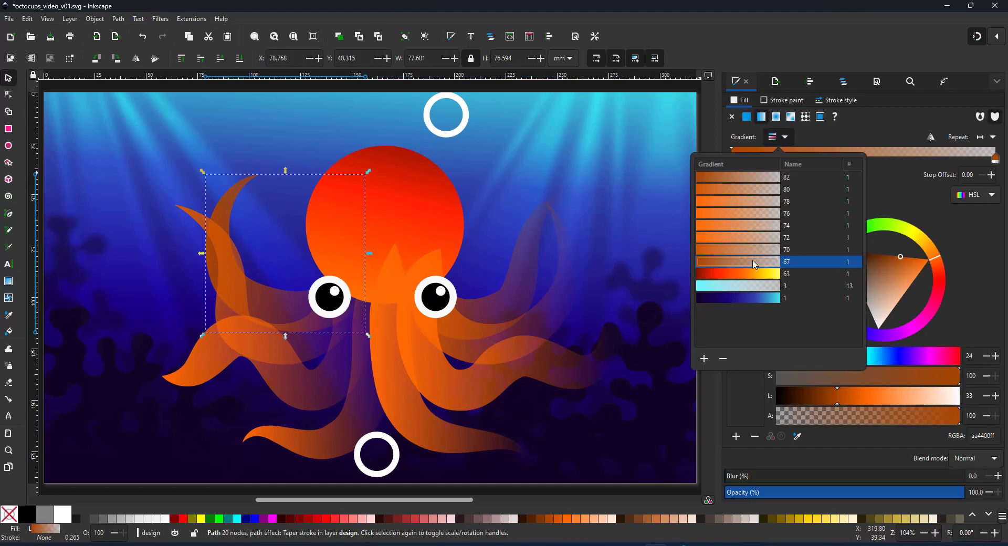
click(751, 273)
click(495, 299)
click(495, 301)
click(787, 136)
click(741, 251)
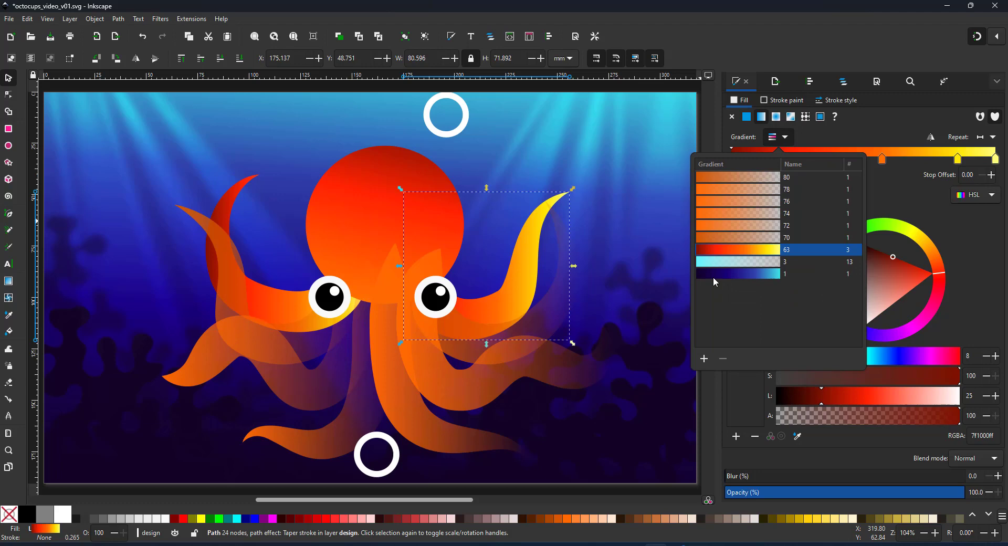
Step: Assign gradient 63 to the middle right and front right tentacles
click(616, 290)
click(561, 298)
click(781, 137)
click(751, 252)
click(568, 368)
click(564, 367)
click(782, 137)
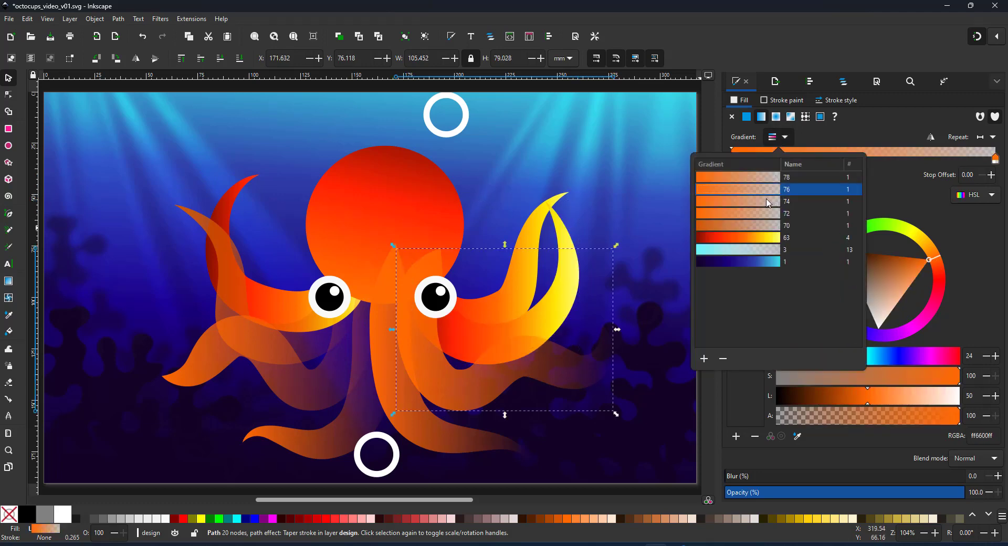
click(751, 238)
Step: Assign gradient 63 to the lowest right and lowest left tentacles
click(421, 435)
click(421, 435)
click(783, 136)
click(750, 226)
click(355, 420)
click(355, 420)
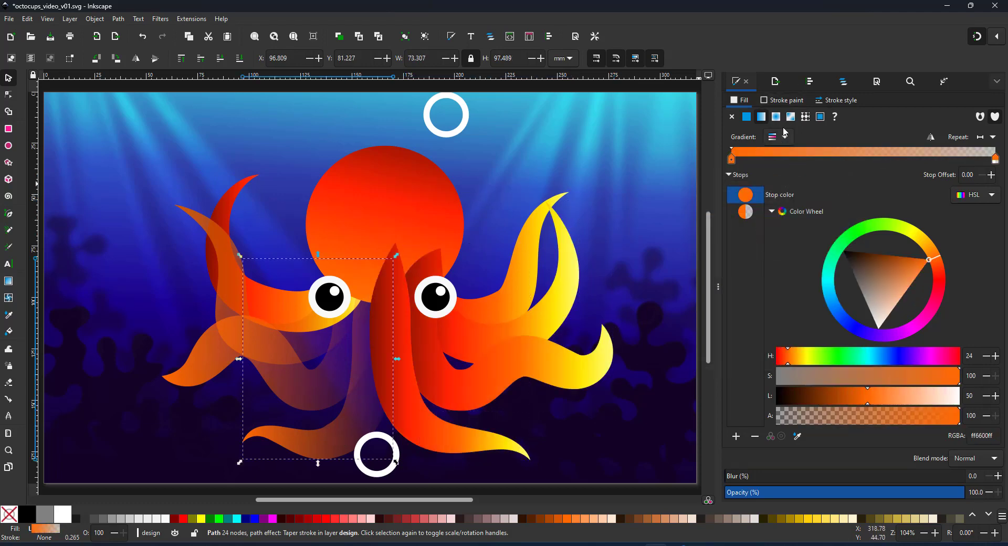
click(782, 138)
click(750, 214)
Step: Assign gradient 63 to the front left and middle left tentacles
click(184, 454)
click(185, 454)
click(240, 344)
click(780, 138)
click(753, 191)
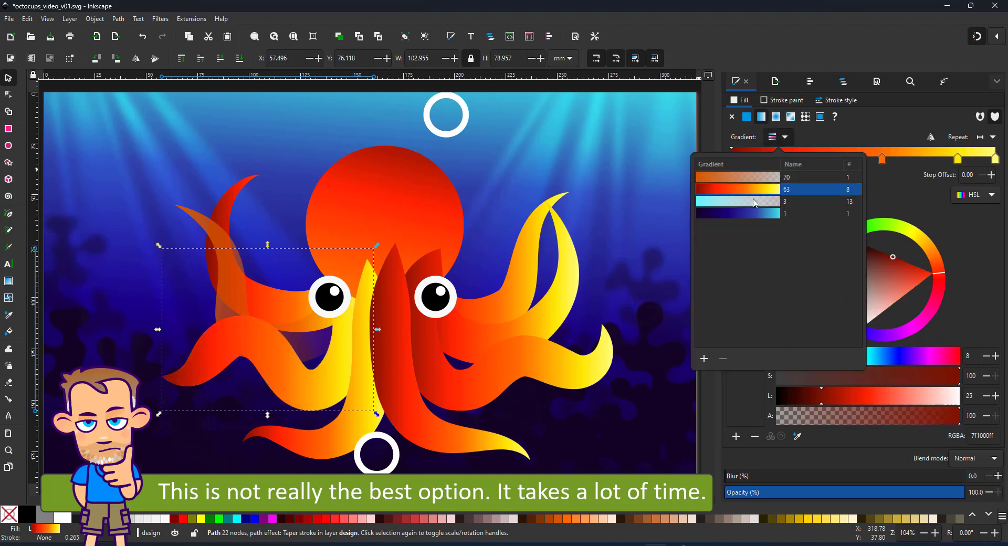
click(201, 222)
click(201, 223)
click(779, 135)
click(754, 191)
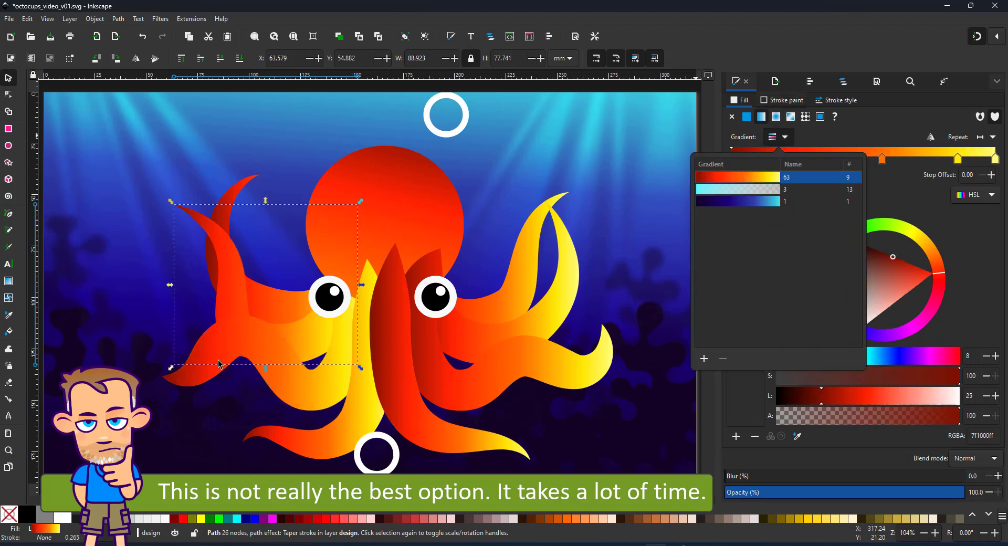
click(219, 364)
Step: Open the list of objects in the design layer
click(843, 81)
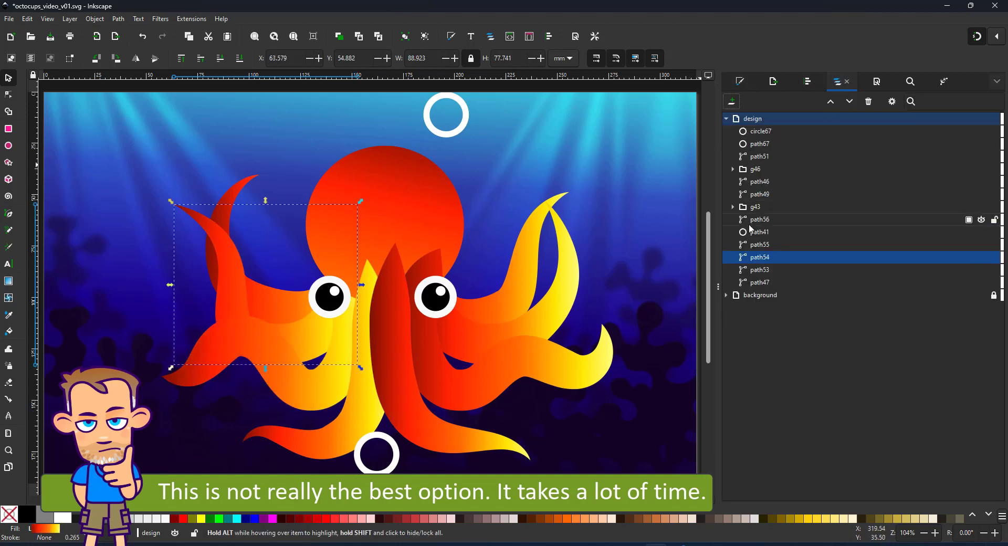
click(760, 219)
click(760, 232)
Step: With all eight tentacles selected, snap the front left tentacle's gradient start to the lower helper circle and its end to the upper one
click(227, 215)
shift+click(200, 229)
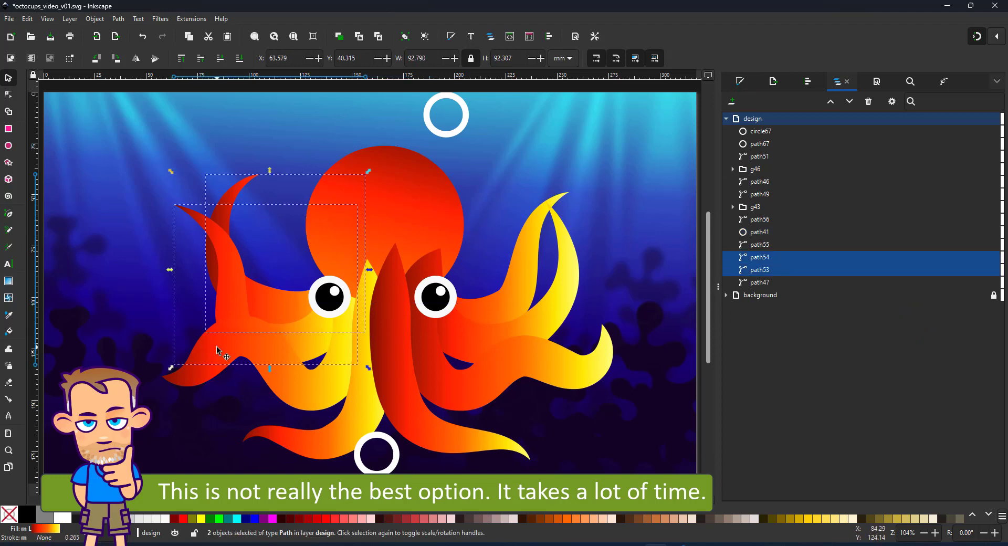
shift+click(216, 346)
shift+click(320, 438)
shift+click(459, 433)
shift+click(523, 358)
shift+click(552, 311)
shift+click(519, 284)
click(7, 96)
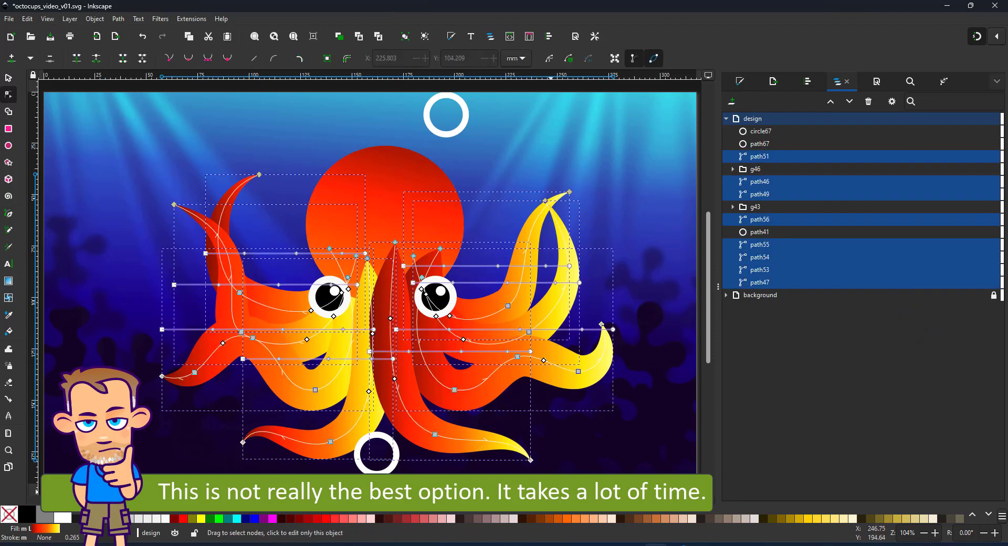
click(8, 281)
drag(161, 329, 376, 435)
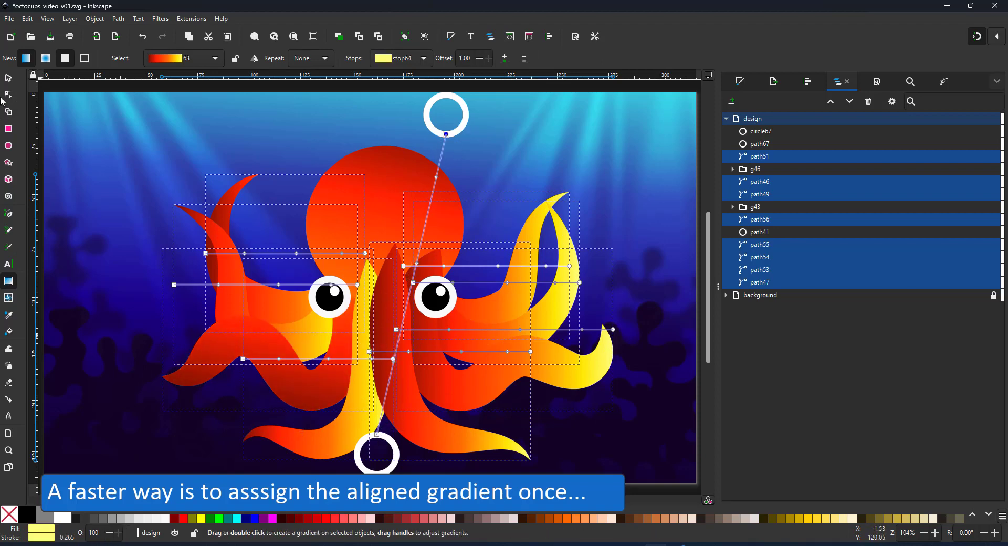
Step: Copy only the front left tentacle with its aligned gradient
key(s)
click(212, 351)
click(27, 19)
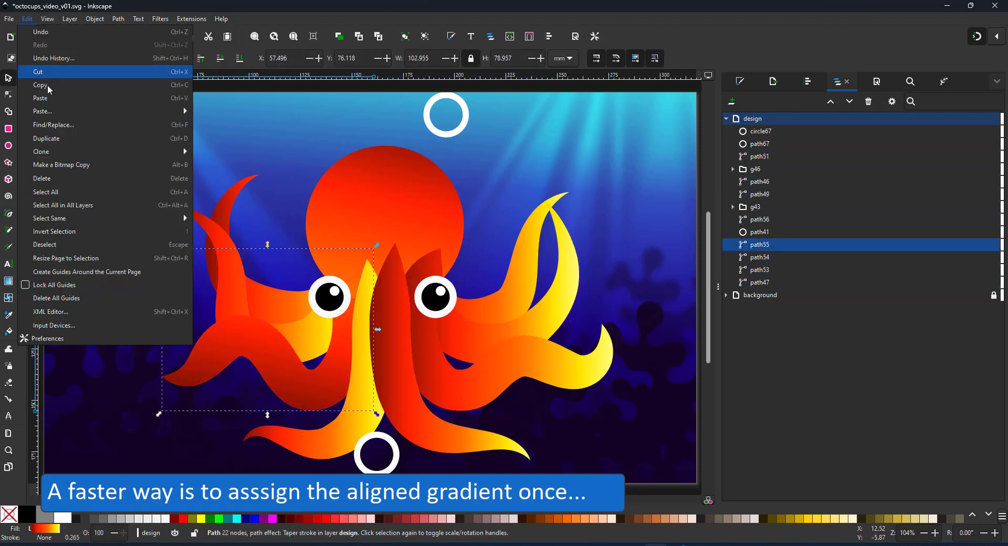
click(52, 88)
Step: Paste the front left tentacle's style onto the other seven tentacles
drag(221, 210, 219, 212)
key(ctrl+z)
shift+click(195, 217)
shift+click(349, 417)
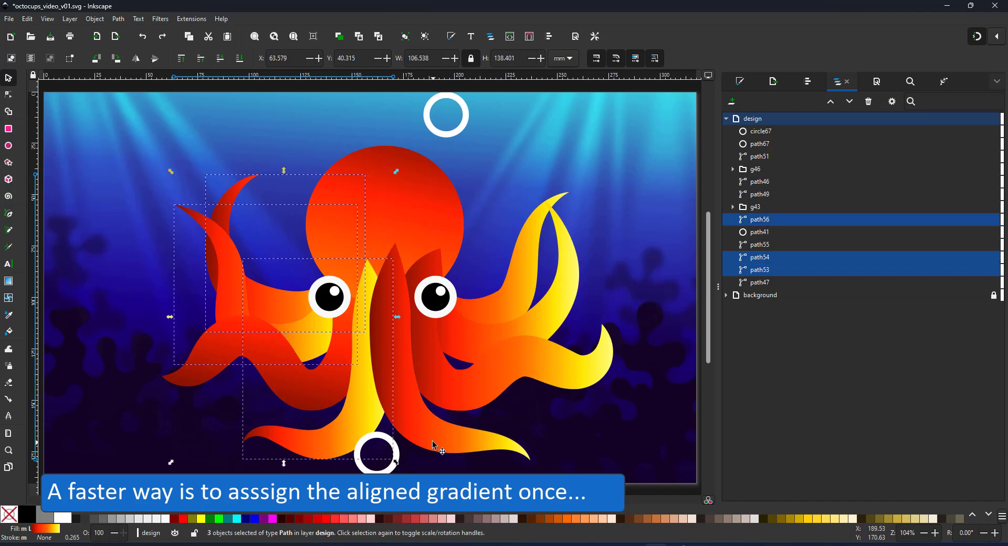
shift+click(436, 442)
shift+click(552, 370)
shift+click(563, 292)
shift+click(533, 229)
click(48, 19)
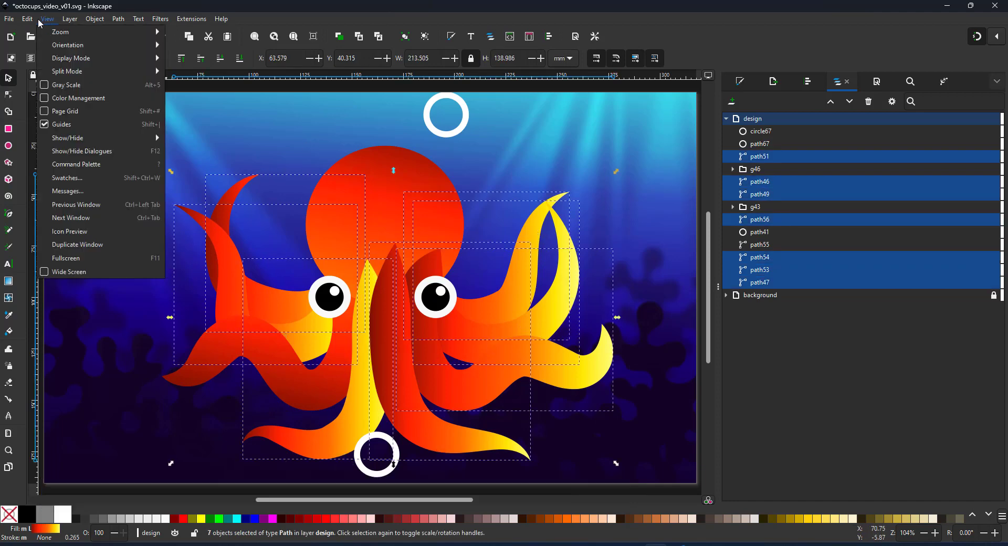
mouse_move(140, 110)
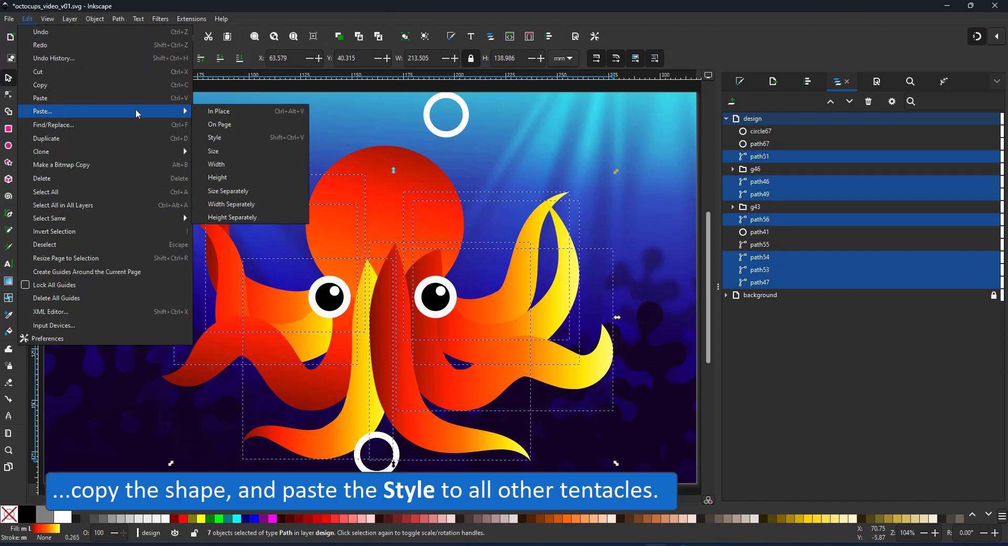
click(235, 139)
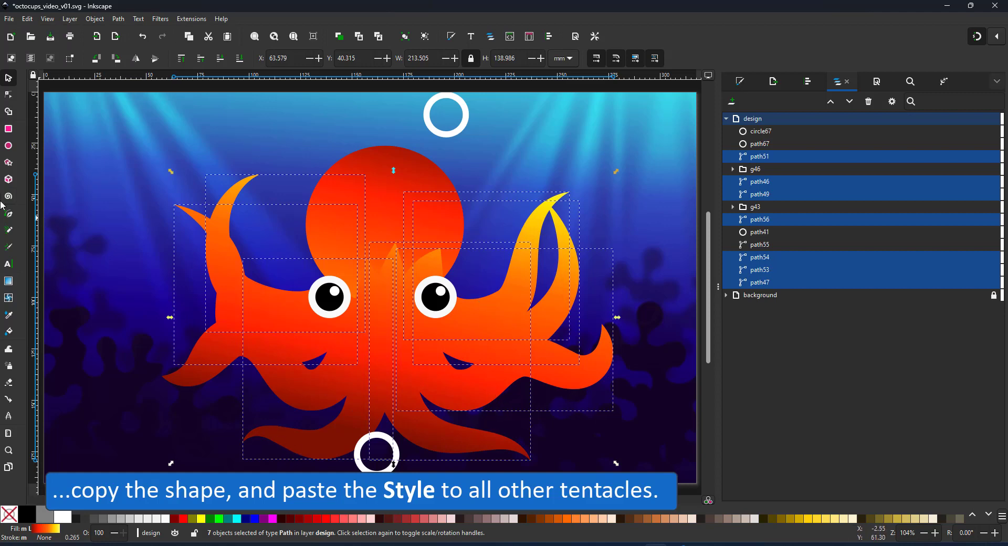
Step: Reverse the rear right tentacle's gradient, snapping its dark red start to the upper helper circle and its end to the lower one
click(8, 95)
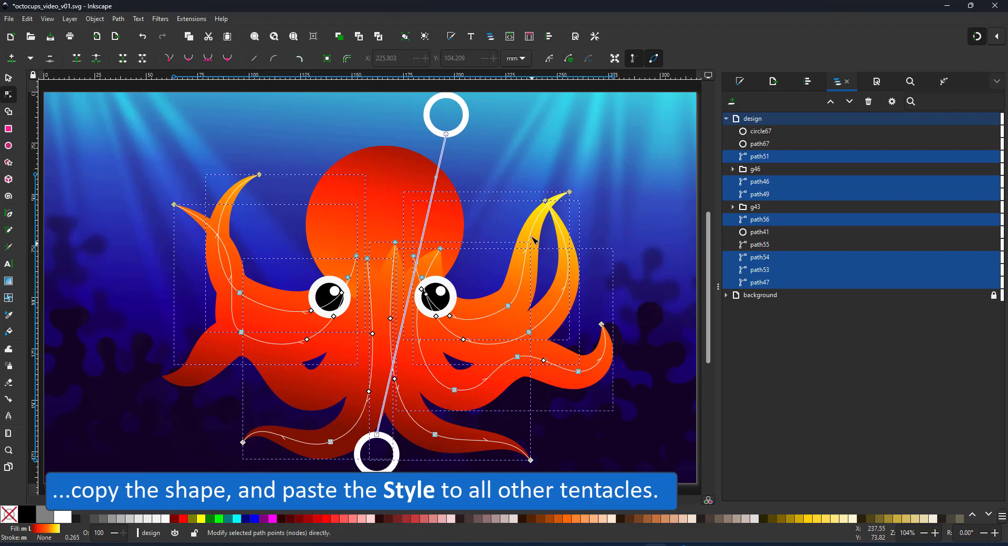
click(8, 78)
click(531, 183)
click(529, 251)
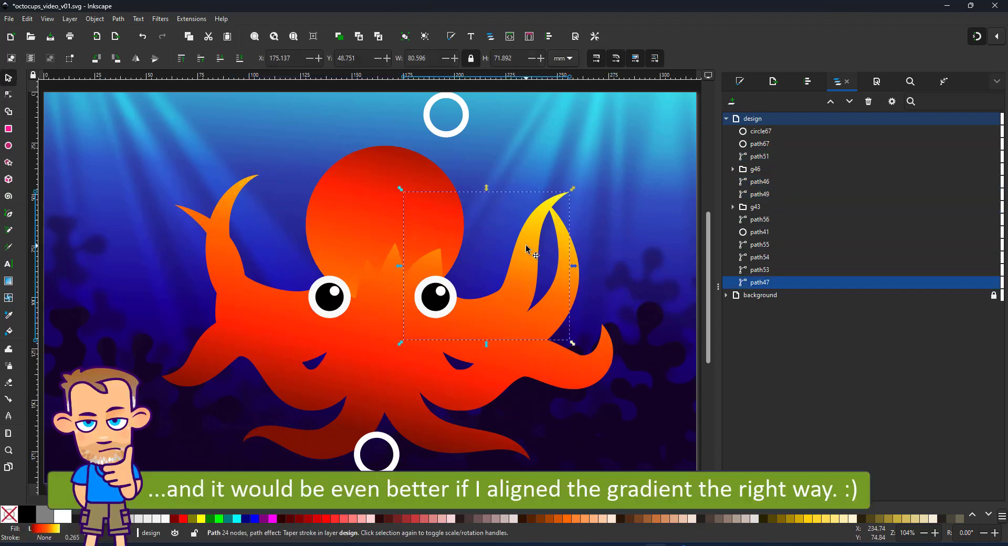
click(7, 281)
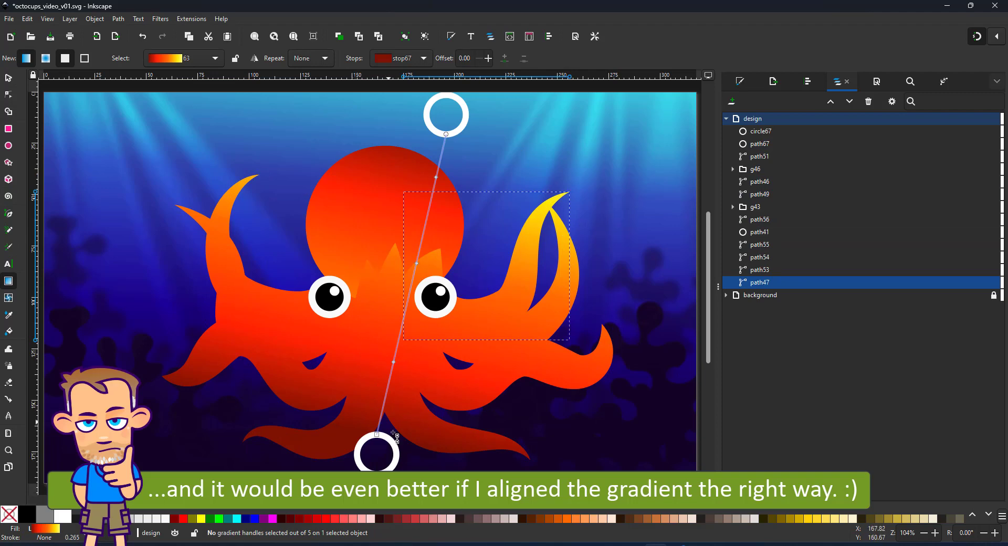
mouse_move(376, 434)
mouse_down()
mouse_move(392, 196)
mouse_move(438, 118)
mouse_move(378, 440)
mouse_up()
drag(439, 118, 446, 135)
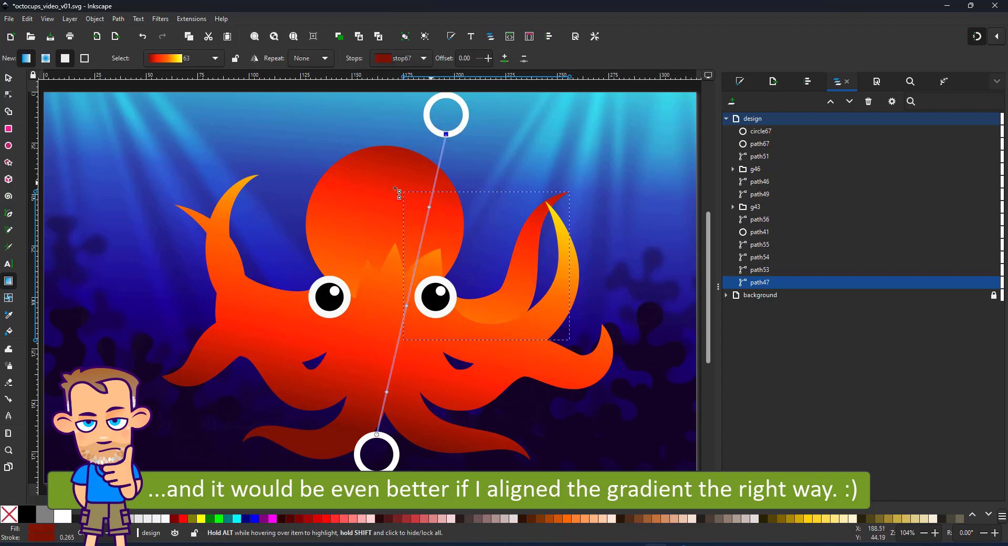
Step: Paste the rear right tentacle's style with its reversed gradient onto the other seven tentacles
key(s)
click(546, 367)
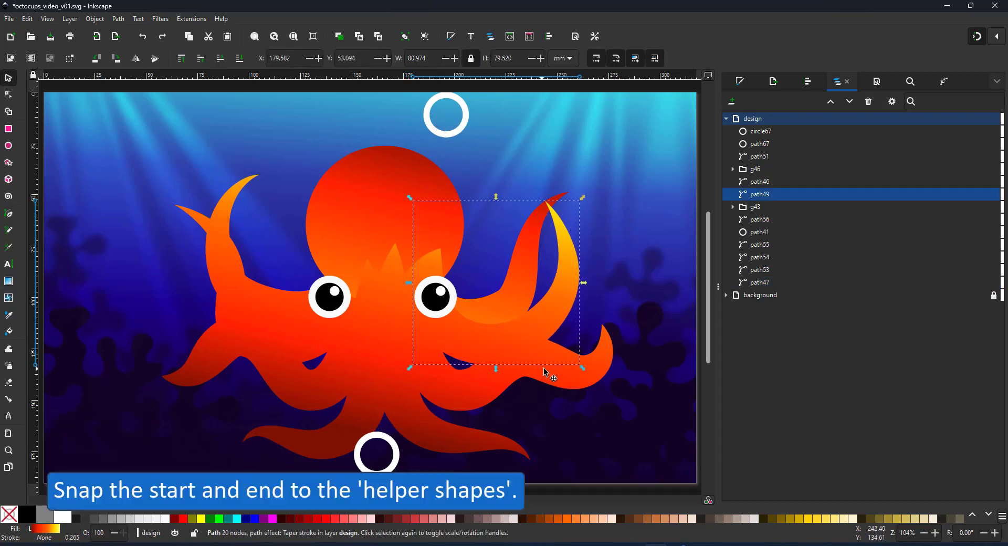
shift+click(535, 378)
shift+click(462, 441)
shift+click(294, 420)
shift+click(189, 368)
shift+click(220, 254)
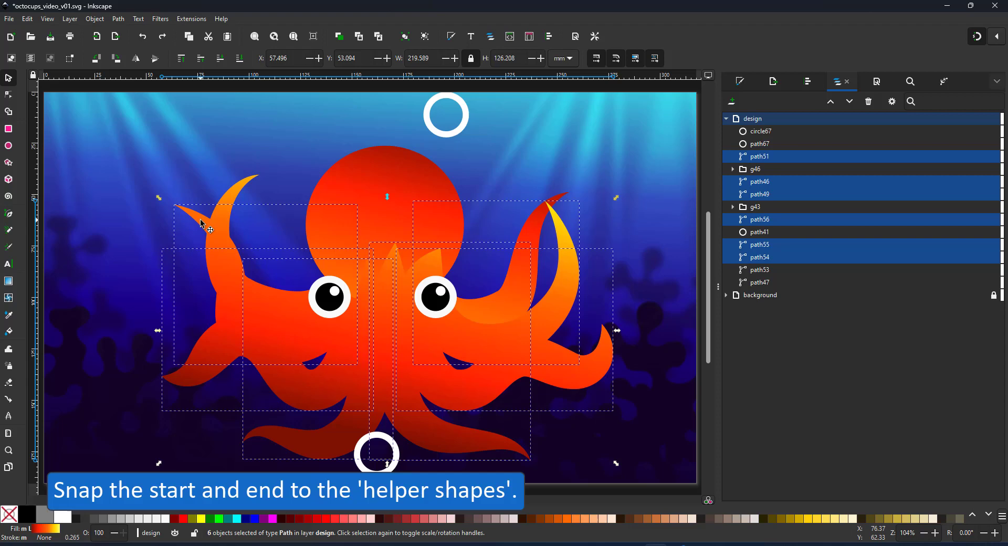
shift+click(233, 200)
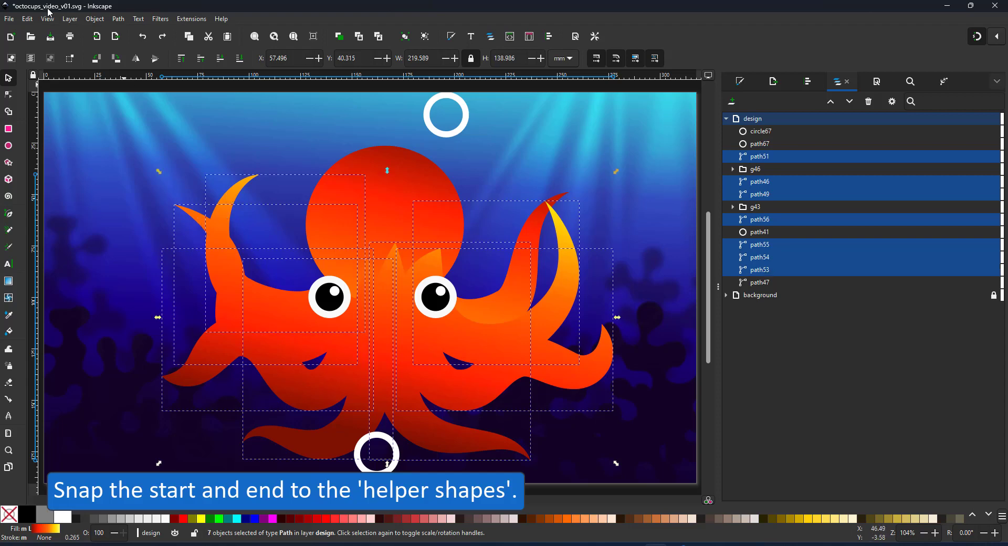
click(27, 19)
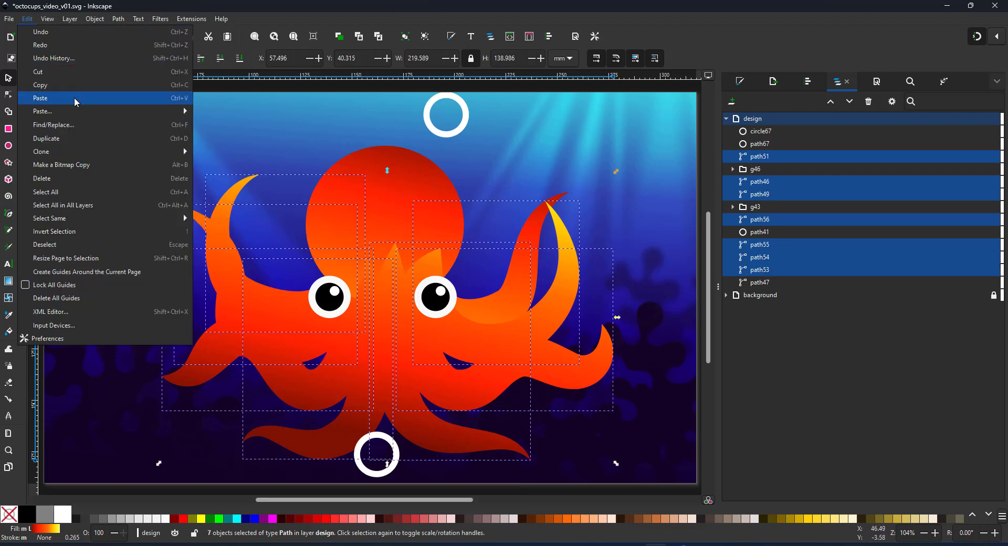
mouse_move(78, 111)
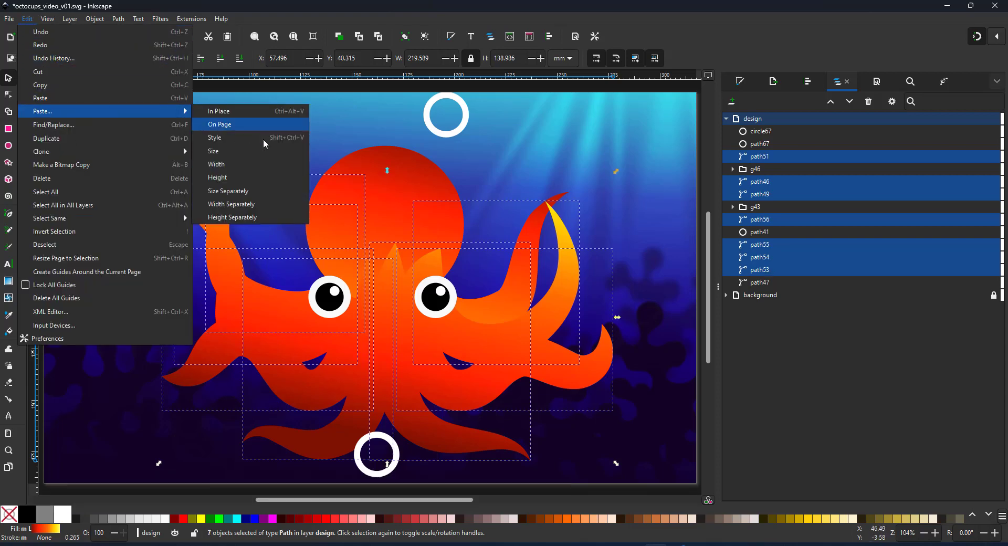
click(236, 137)
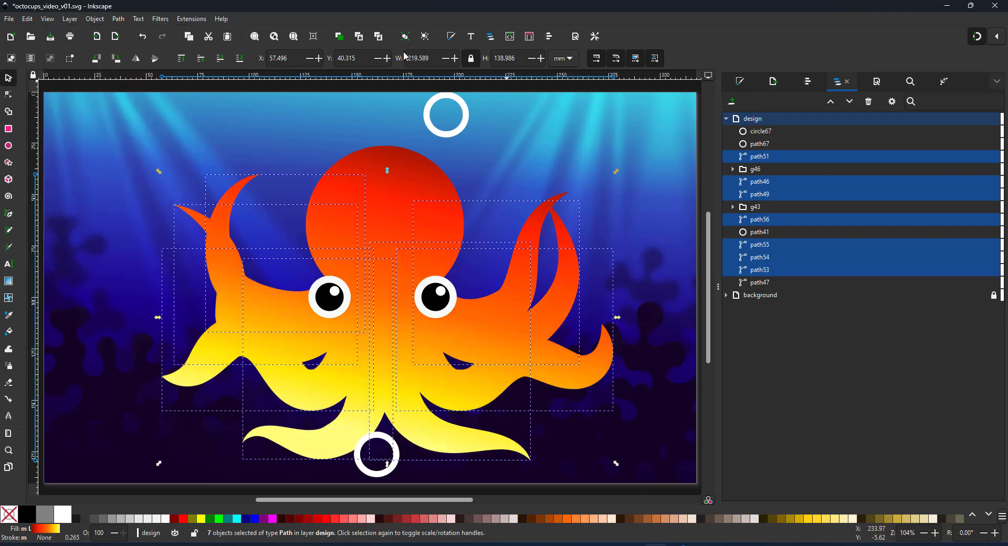
Step: Reshape the front right tentacle by shifting its path nodes slightly down and its tip slightly outward, and adjust the bend near its base
click(680, 170)
click(386, 325)
click(8, 94)
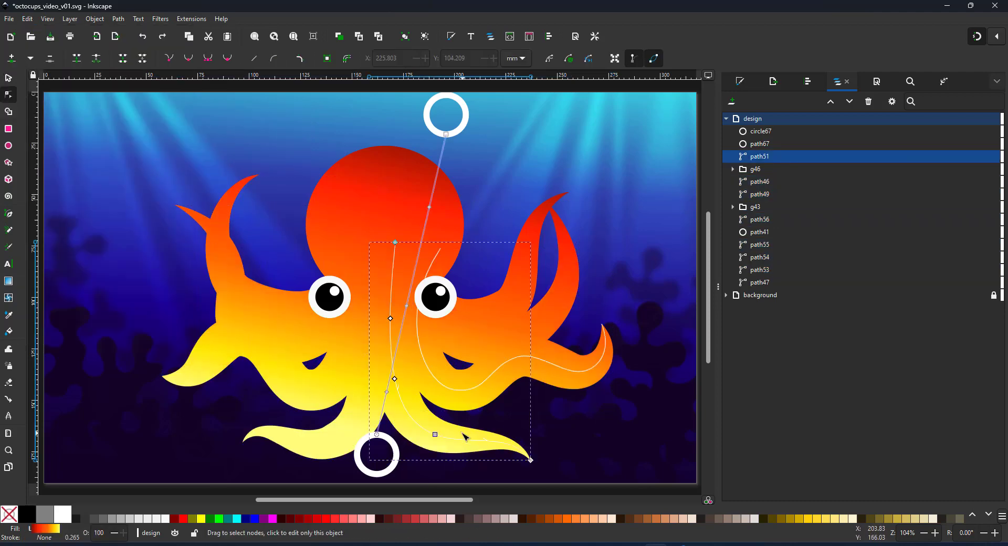
mouse_move(314, 222)
mouse_down()
mouse_move(556, 473)
mouse_move(523, 375)
mouse_move(539, 469)
mouse_up()
drag(528, 445, 544, 481)
drag(531, 472, 540, 458)
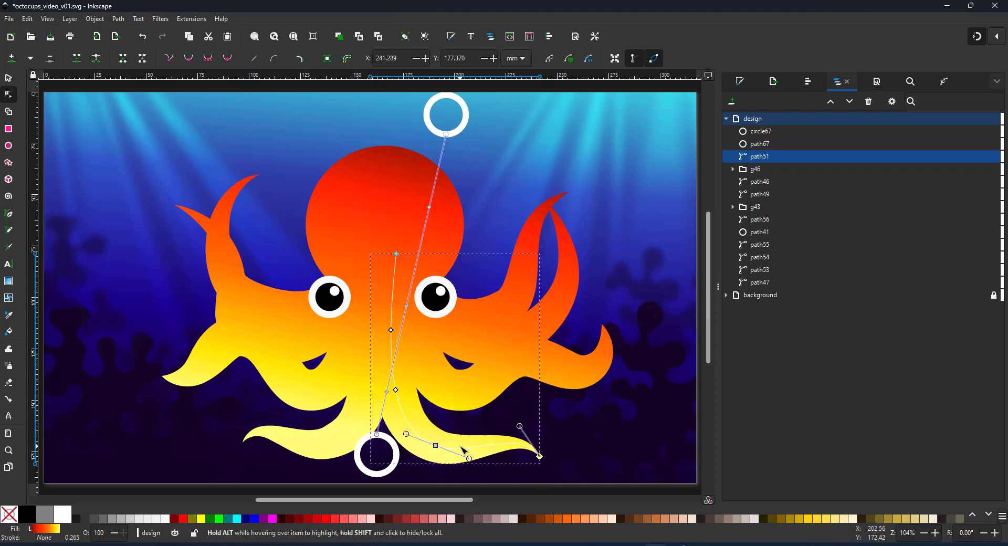
drag(437, 447, 437, 441)
click(8, 78)
click(208, 169)
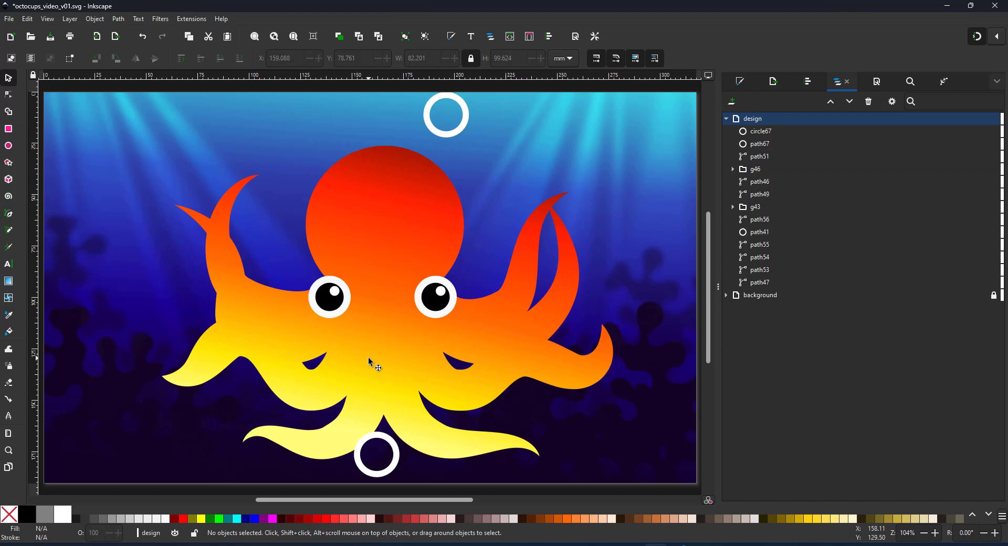
Step: Recolour the head gradient's first stop dark magenta, its second stop pink ff00b0ff and its third stop orange ff8100ff
click(366, 201)
click(738, 81)
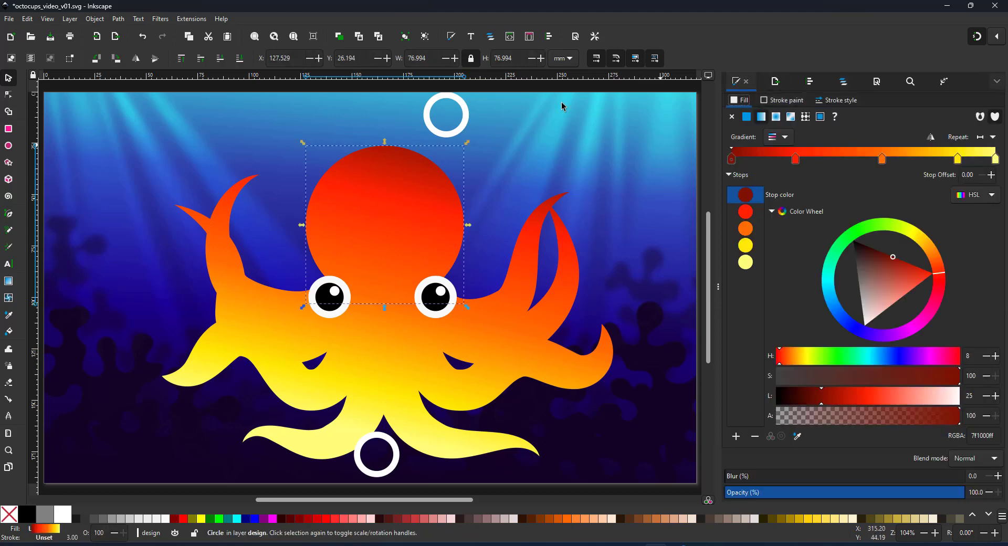
drag(914, 283, 910, 314)
click(748, 219)
click(930, 322)
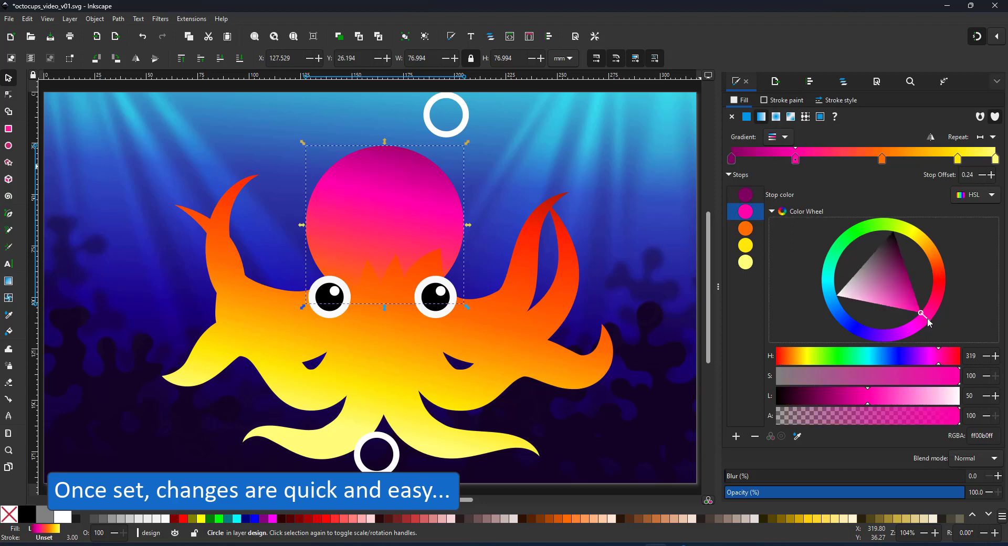
click(753, 234)
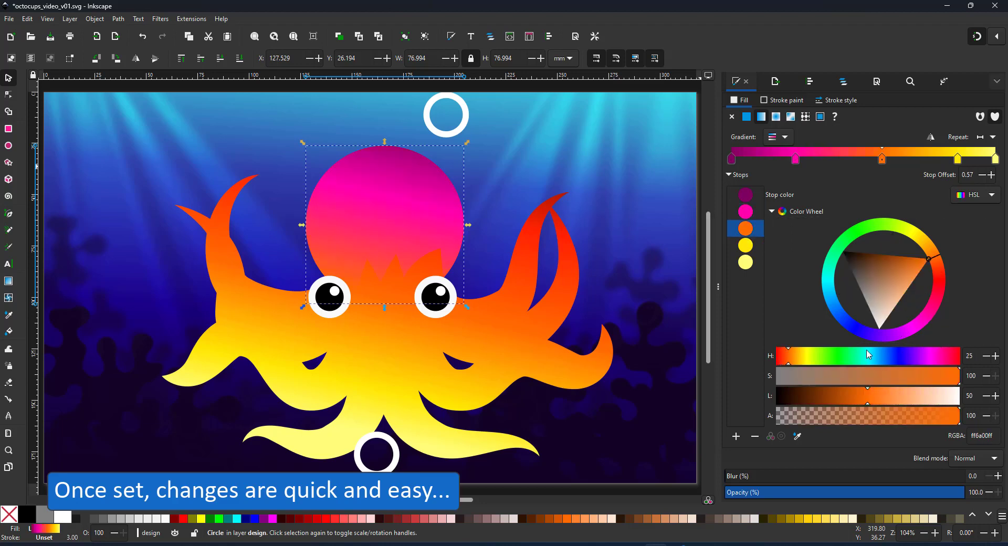
drag(901, 328, 924, 259)
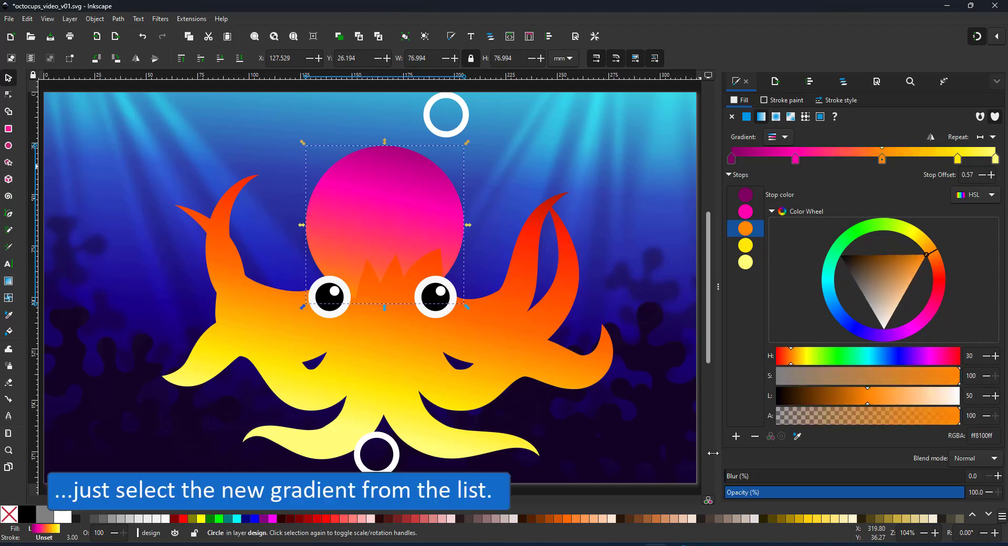
Step: Apply the head's magenta-to-yellow gradient 88 to all eight tentacles and save the document
click(784, 138)
click(5, 74)
drag(223, 230, 221, 228)
key(ctrl+z)
shift+click(184, 209)
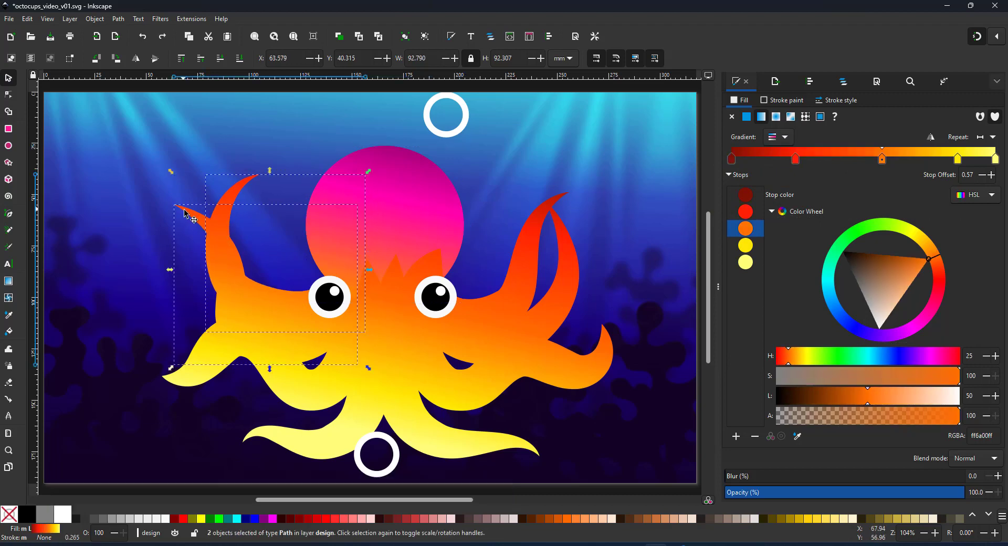
shift+click(209, 370)
shift+click(317, 456)
shift+click(498, 448)
ctrl+shift+click(479, 383)
ctrl+shift+click(552, 291)
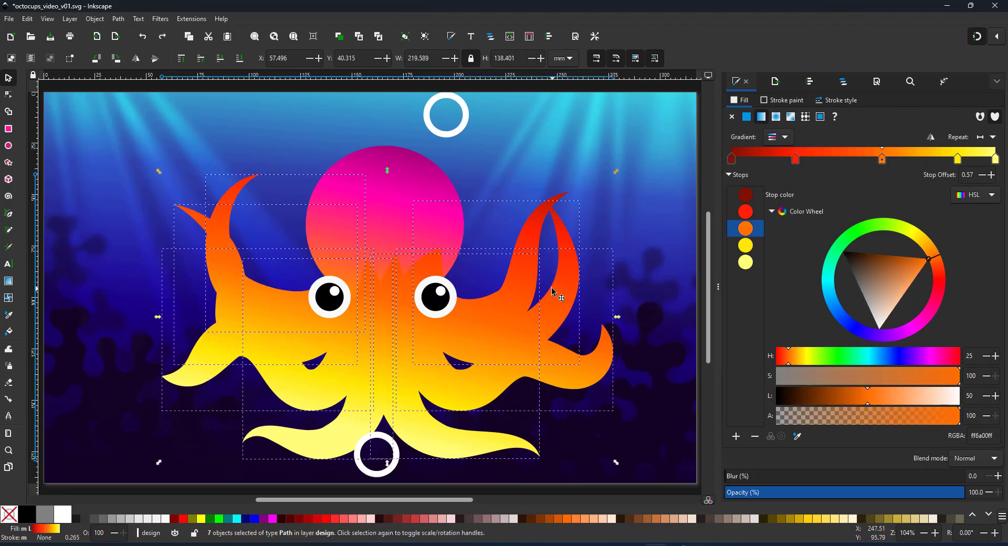
click(785, 137)
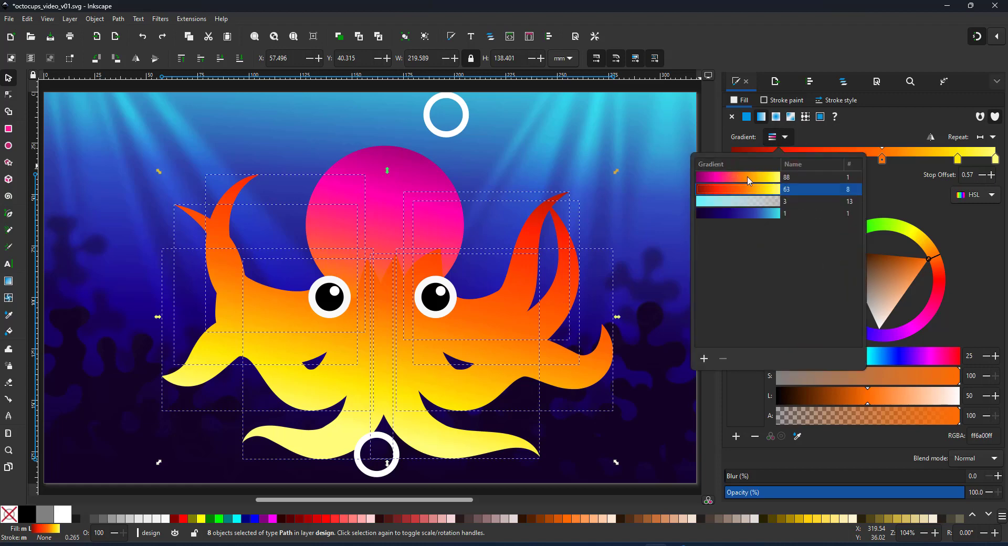
click(751, 180)
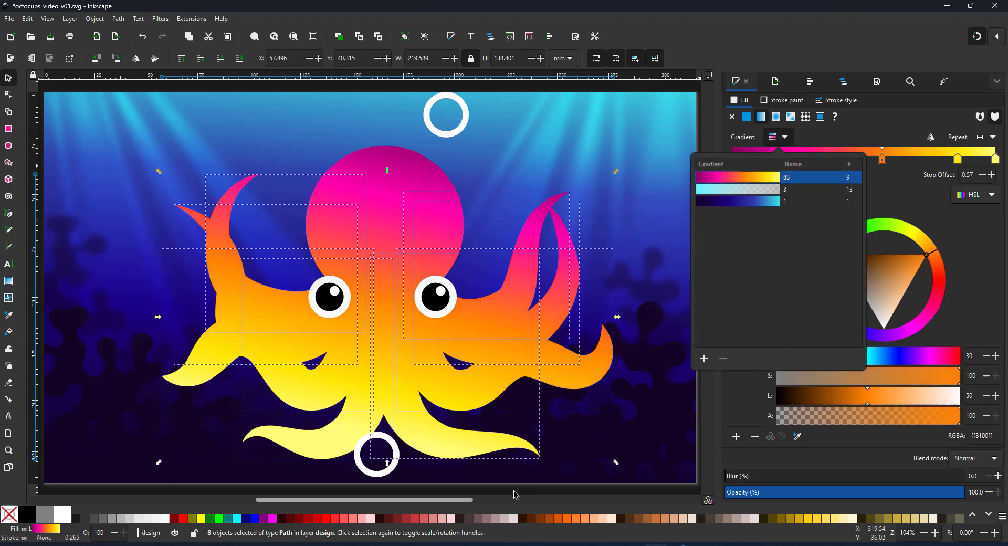
click(97, 93)
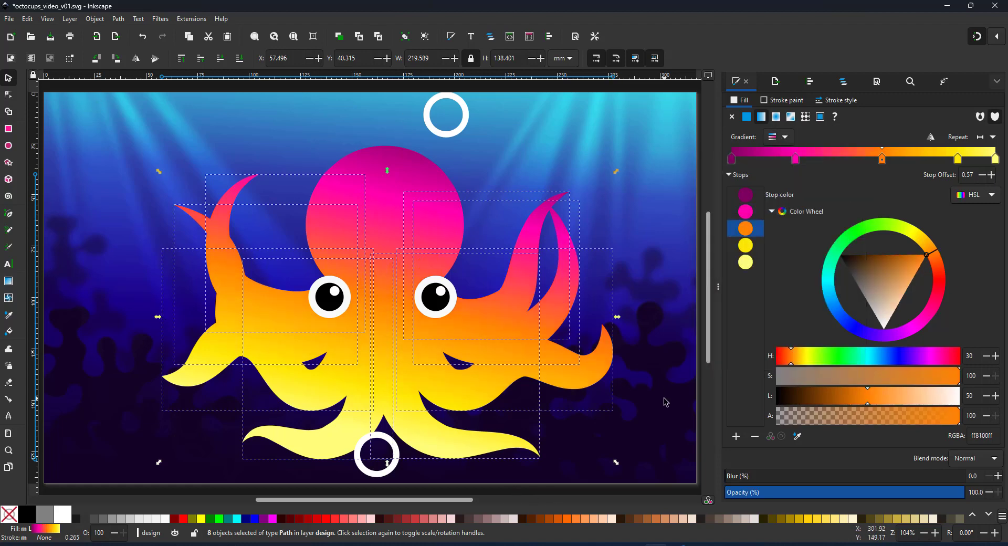
click(670, 229)
key(ctrl+s)
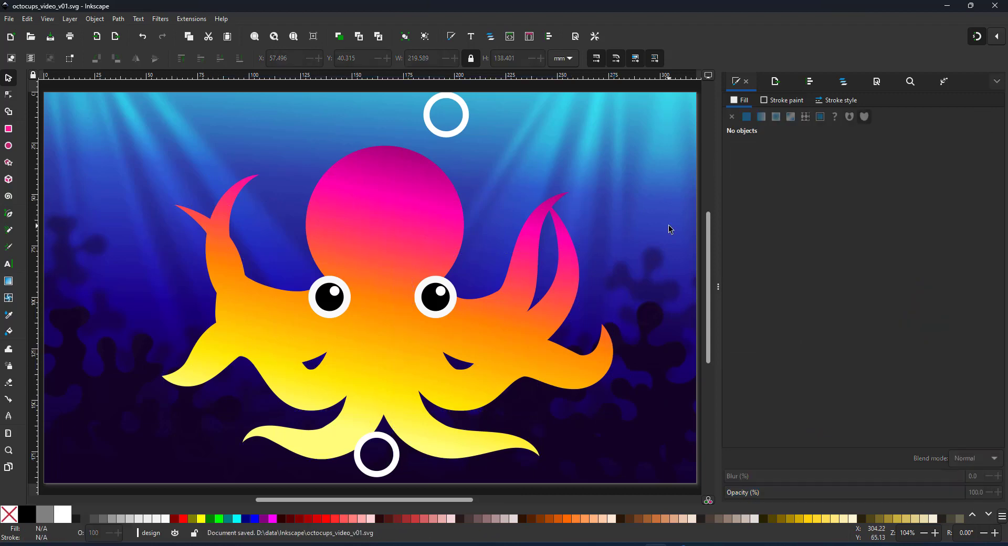
Step: Hide the upper and lower helper circles together
click(444, 135)
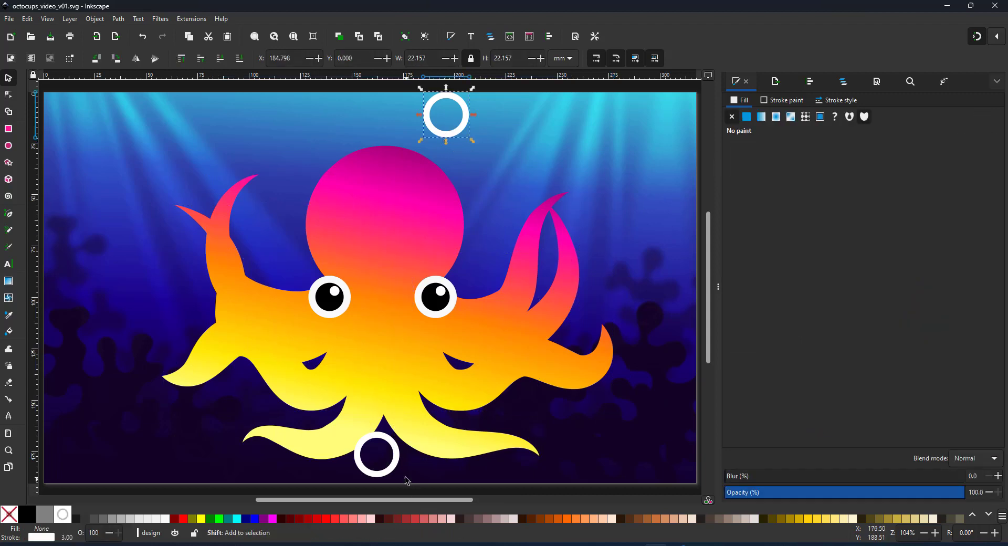
shift+click(394, 454)
click(844, 83)
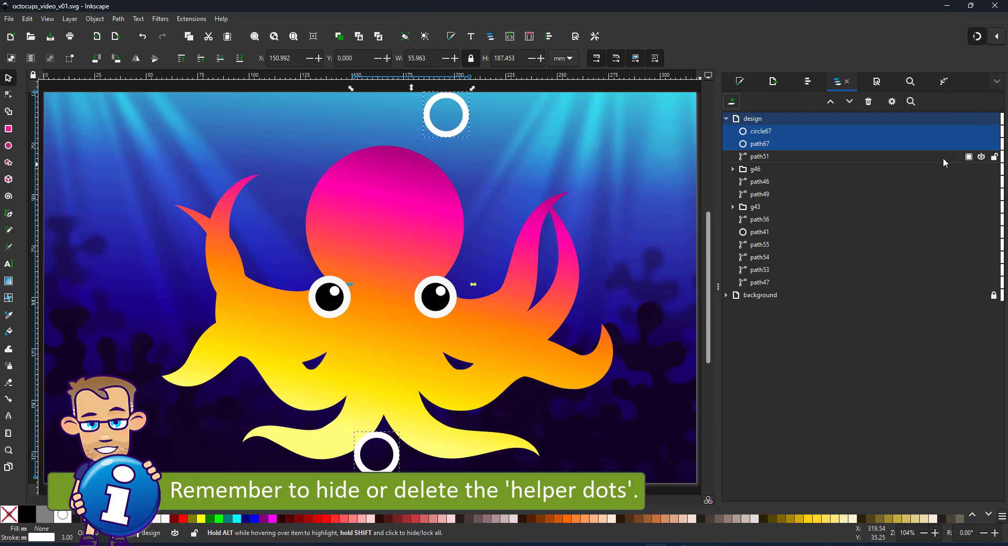
click(982, 144)
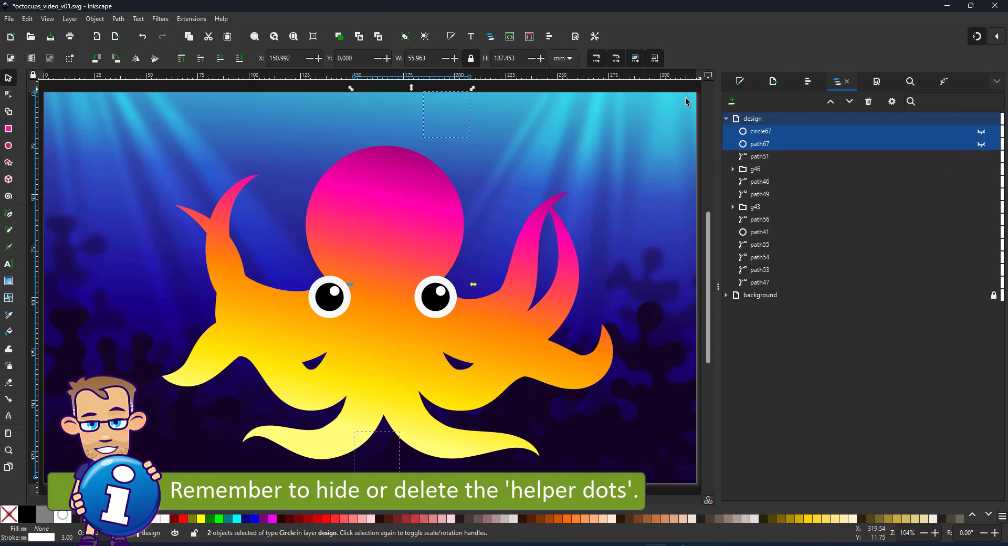
Step: Place duplicates of the lower raised left tentacle and the rear right tentacle on top, filled with flat orange df5900ff
click(192, 216)
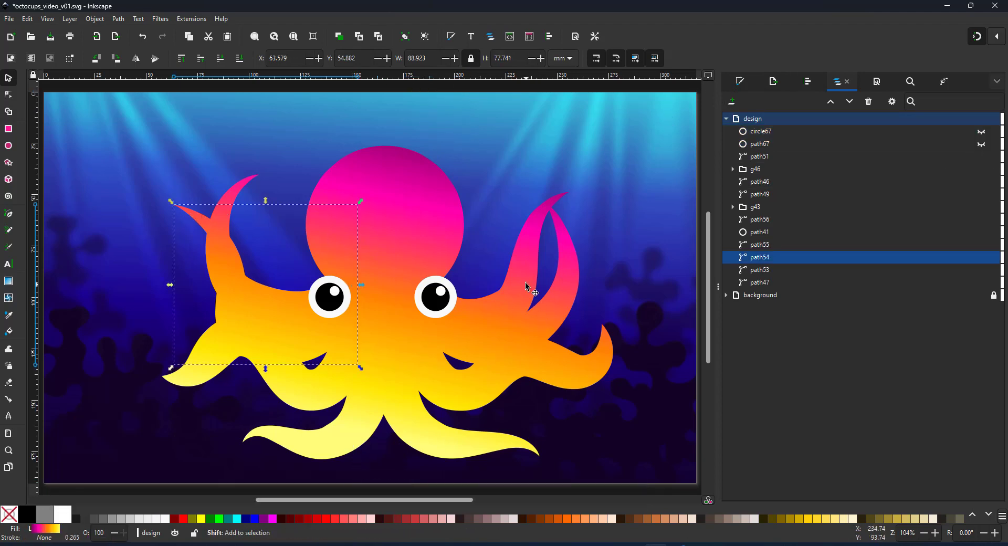
shift+click(523, 280)
click(740, 82)
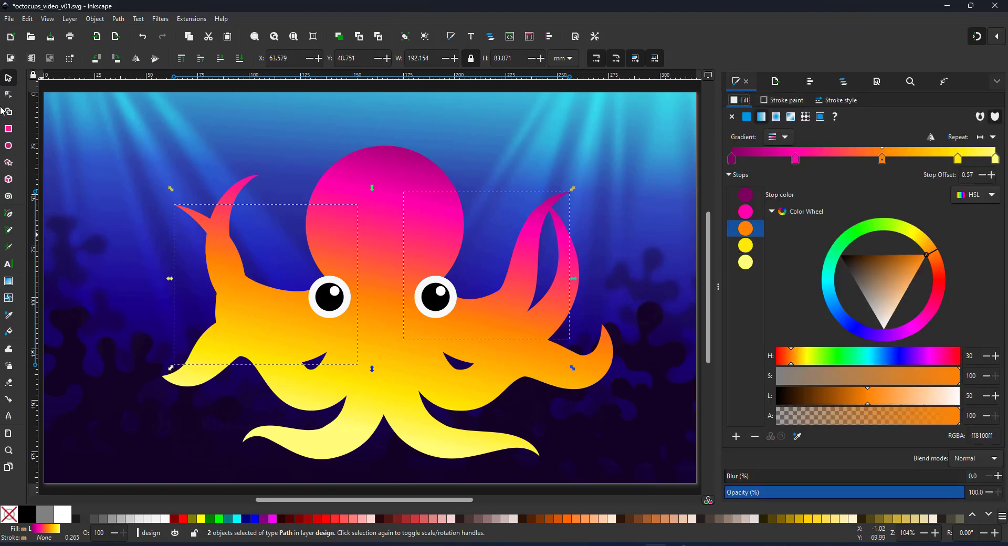
key(Home)
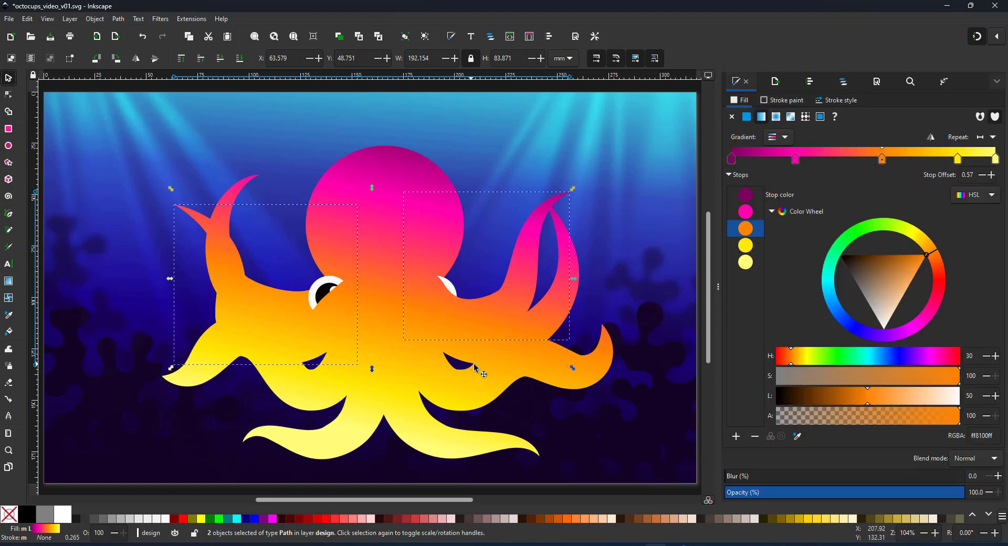
click(745, 117)
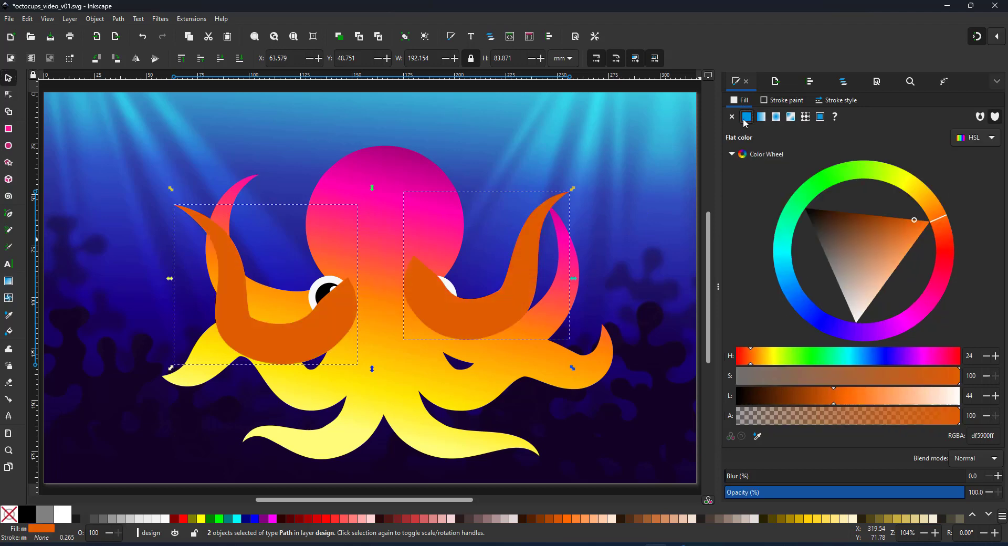
Step: Place a flat-filled duplicate of the rear left tentacle on top, and recolour it and the rear right copy purple 7600dfff
click(278, 300)
key(Home)
click(833, 401)
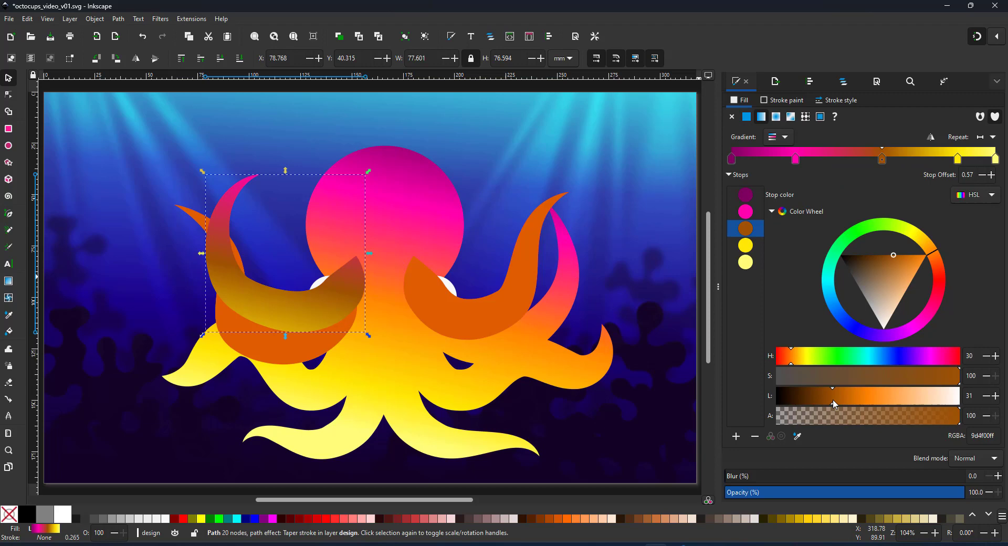
click(746, 116)
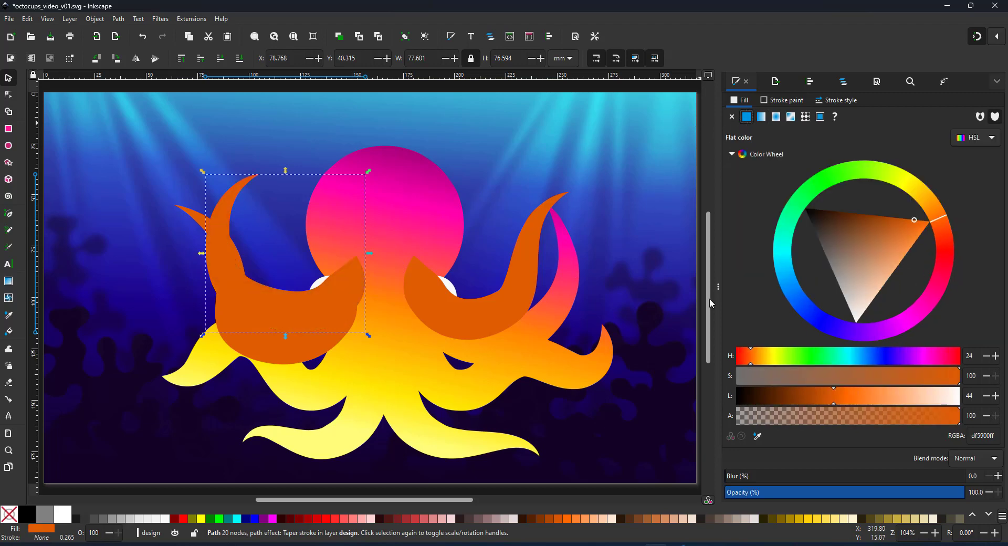
shift+click(484, 329)
click(867, 336)
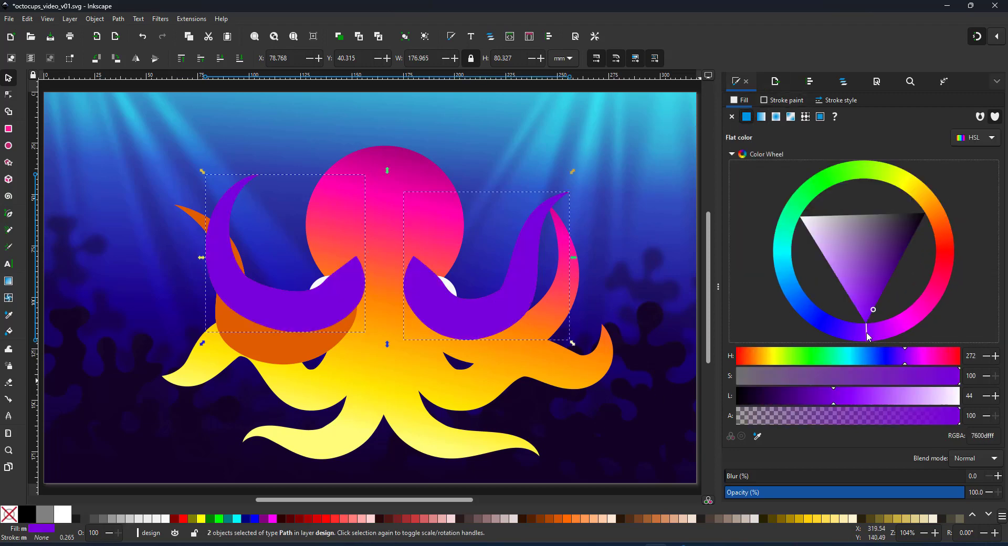
Step: Place a duplicate of the lower raised right tentacle on top, and fill it and the lower raised left copy with flat magenta b600dfff
click(323, 347)
click(552, 326)
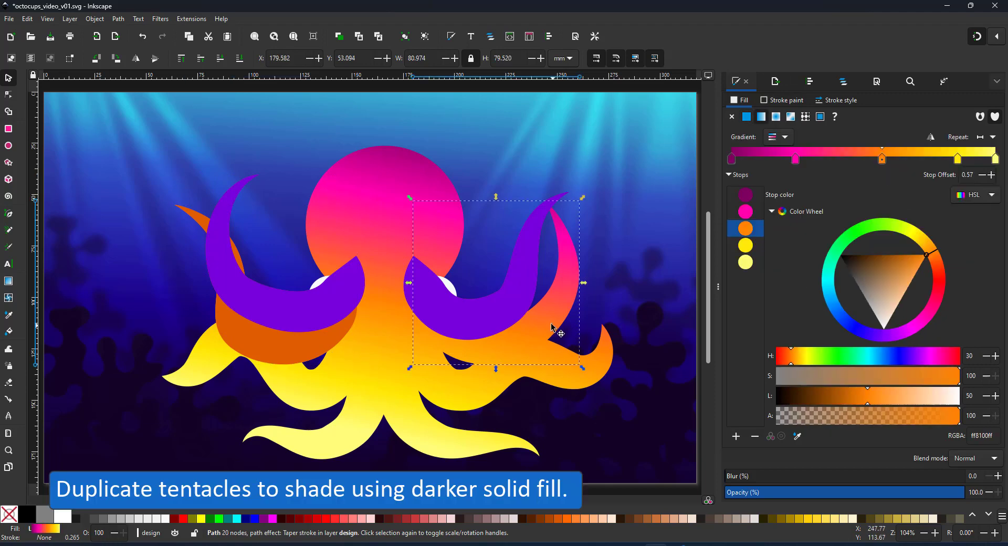
key(ctrl+d)
shift+click(314, 351)
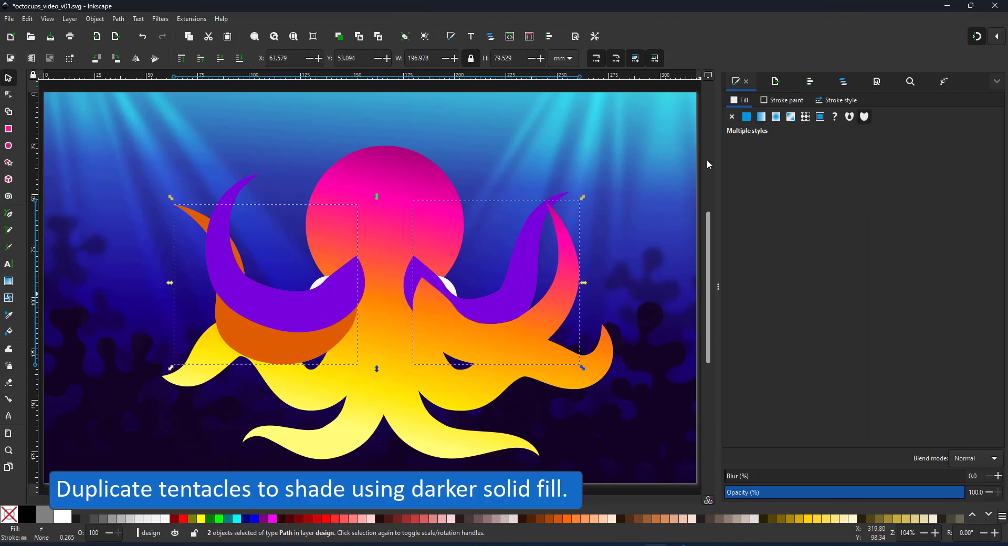
click(747, 117)
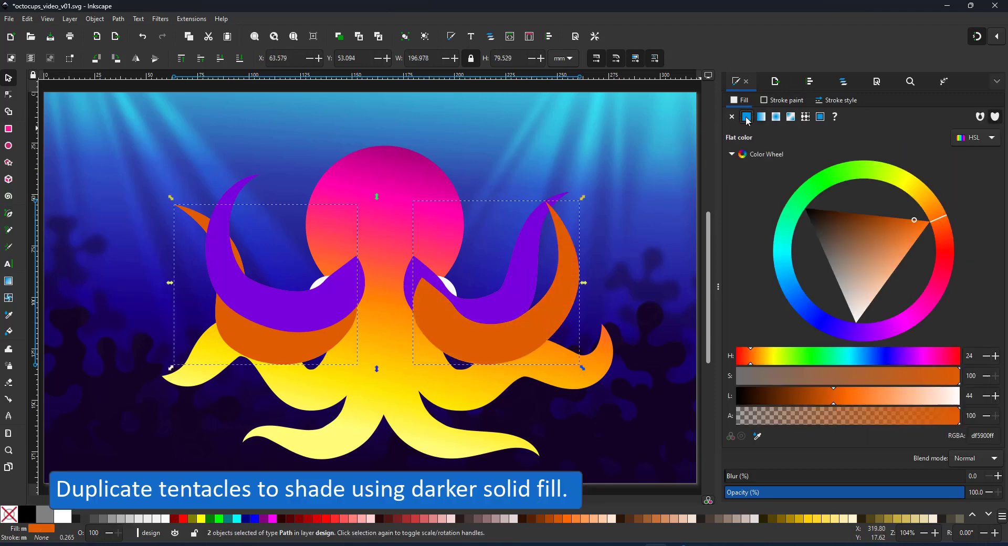
click(892, 332)
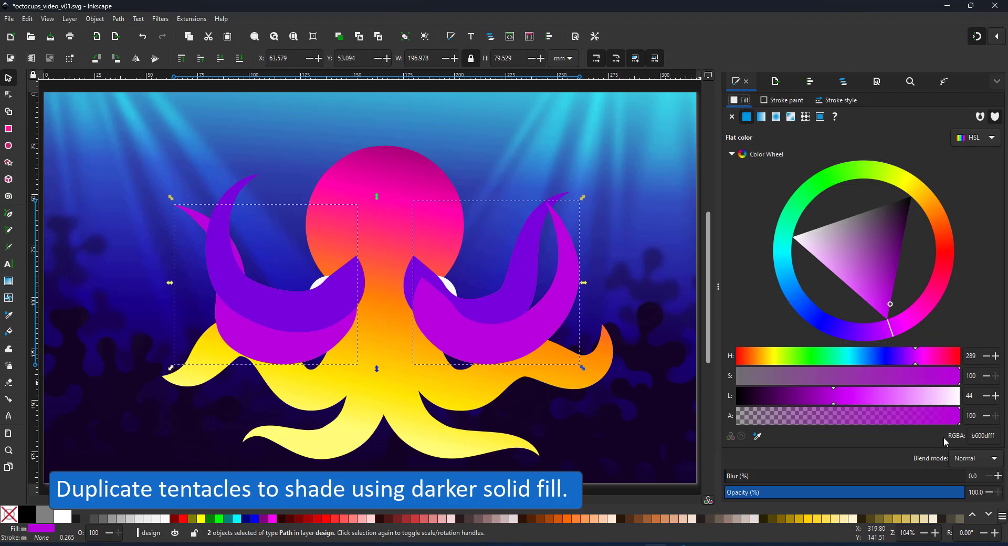
Step: Set the two magenta tentacle copies' blend mode to Multiply and lower their opacity so the gradient below shows through
click(972, 456)
click(974, 486)
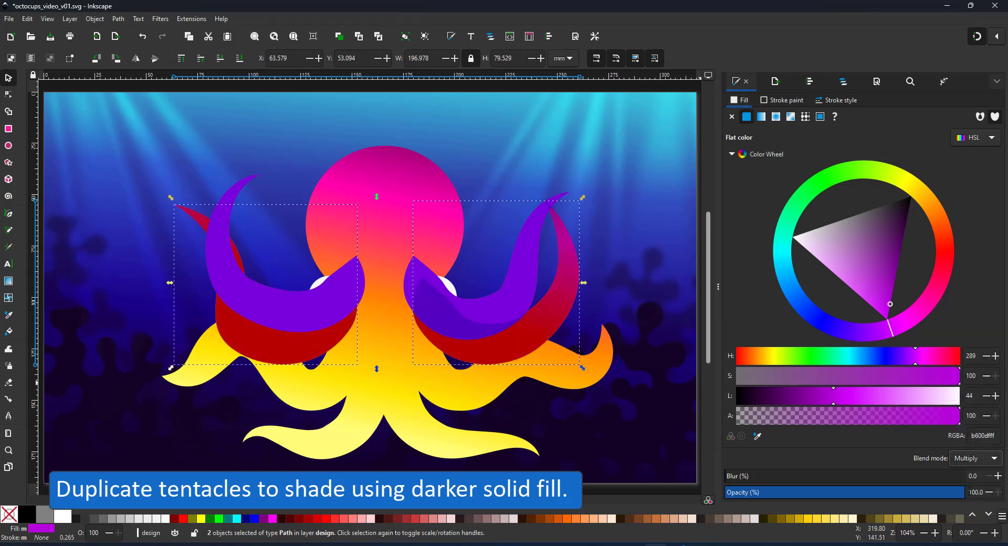
drag(888, 492, 782, 500)
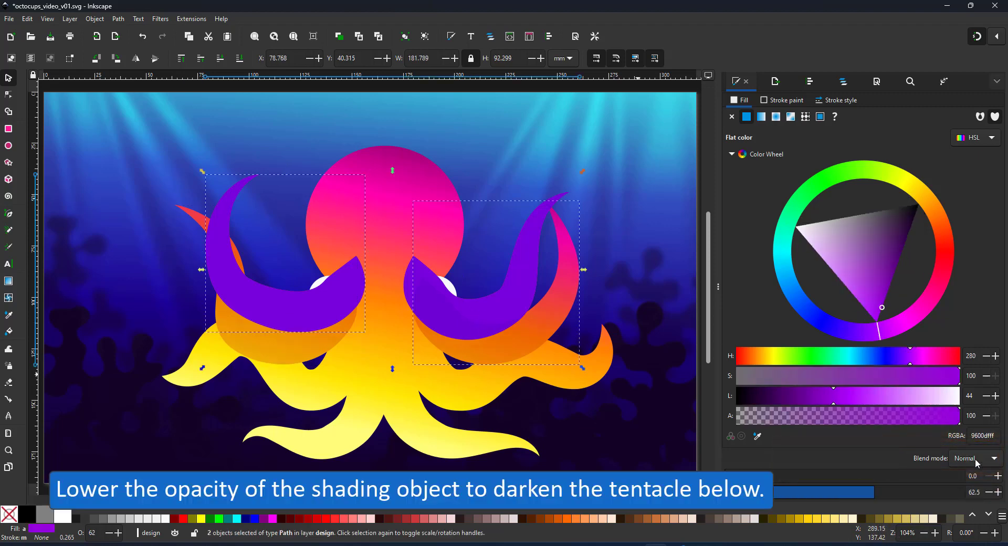
Step: Set the two purple rear tentacle copies to the Multiply blend mode at 50% opacity
click(976, 463)
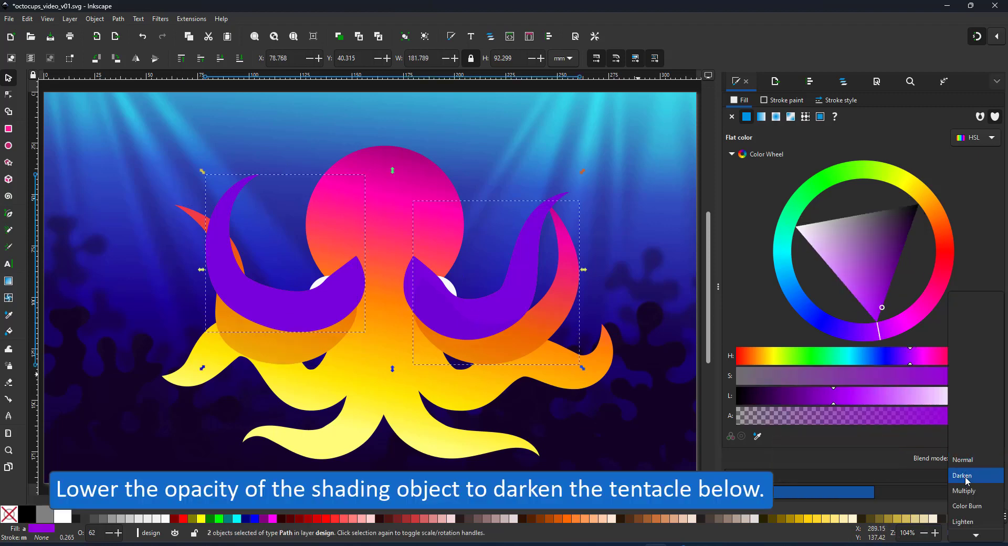
click(980, 496)
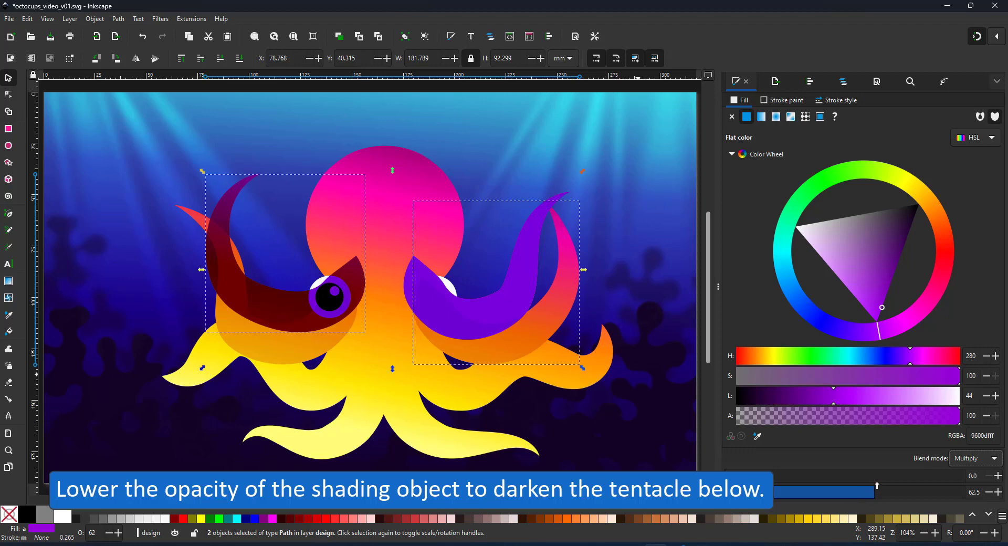
click(286, 270)
drag(282, 310, 403, 275)
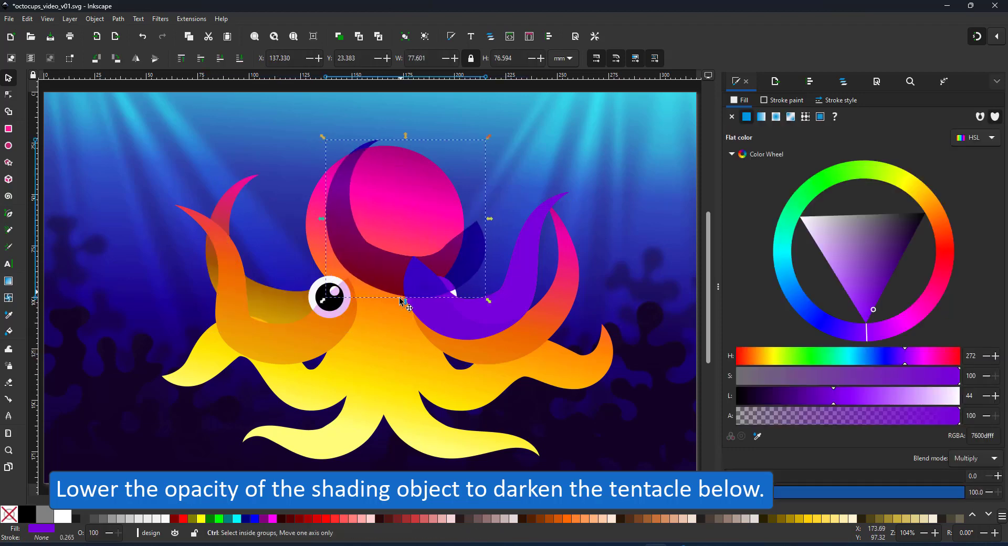
key(ctrl+z)
click(549, 330)
click(977, 458)
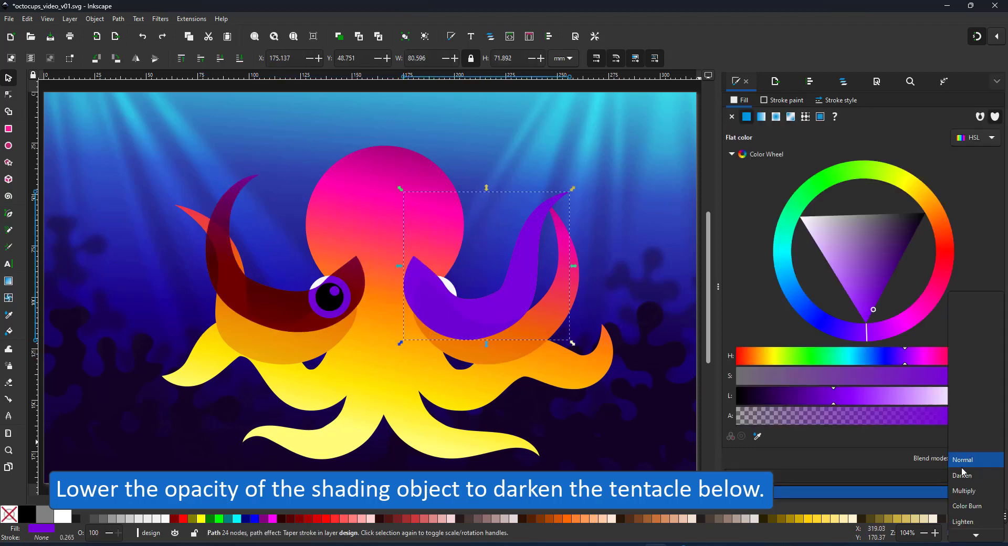
click(977, 496)
shift+click(286, 330)
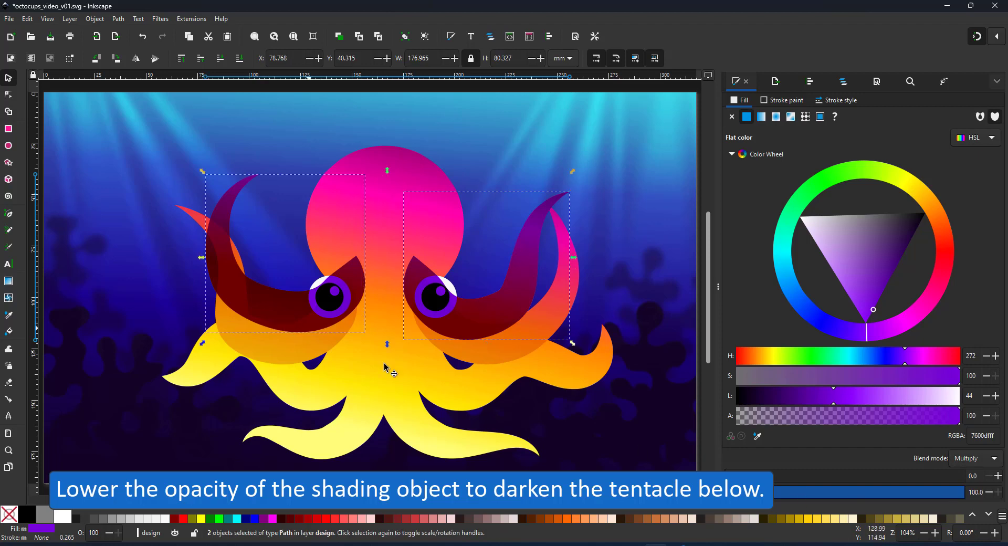
click(988, 492)
key(Return)
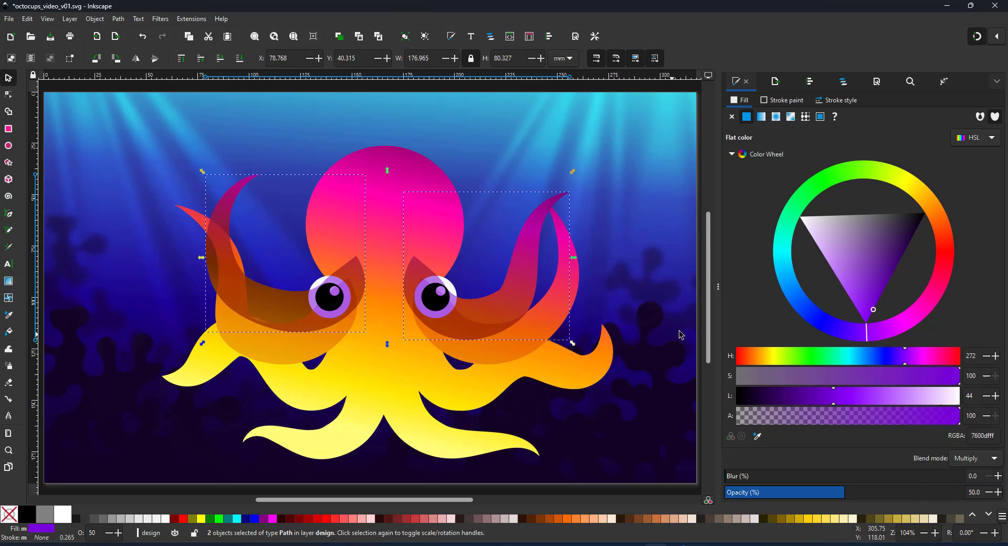
Step: Lower the purple rear left tentacle copy in the stacking order until it sits behind the raised left tentacle and the head
click(227, 350)
click(258, 322)
key(Page_Down)
key(Page_Down)
key(Page_Down)
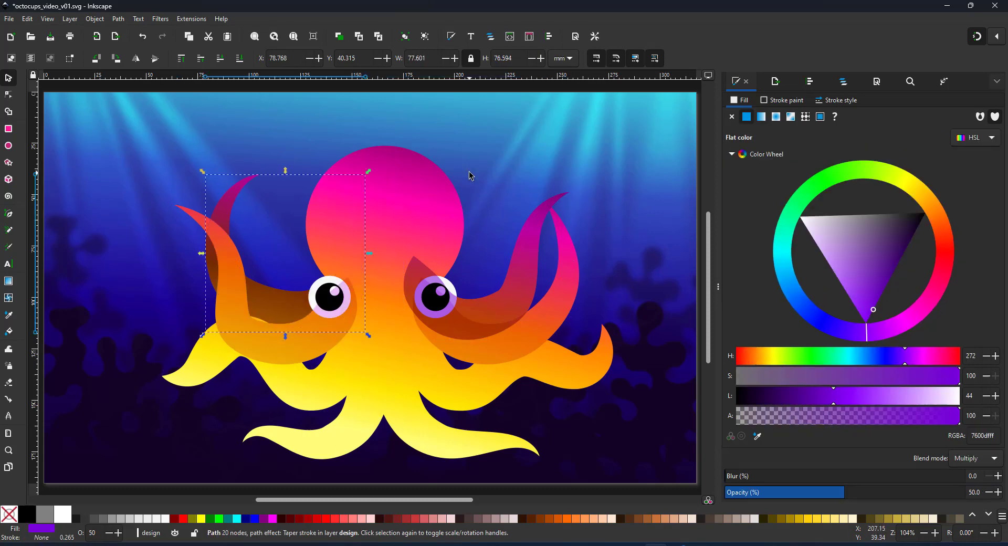
Step: Lower the two magenta tentacle copies in the stacking order so they sit behind the front tentacles and the eyes
click(534, 316)
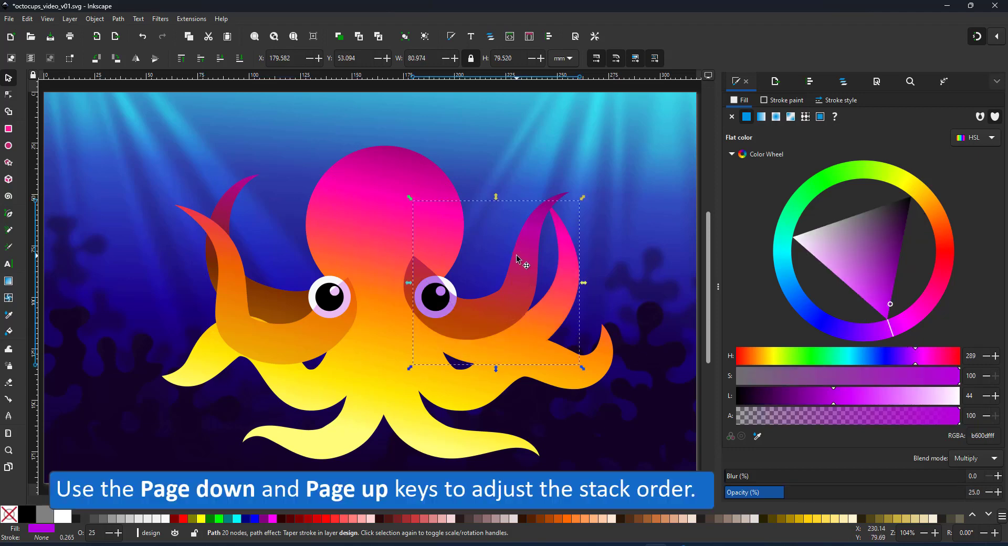
key(Page_Down)
click(292, 360)
key(Page_Down)
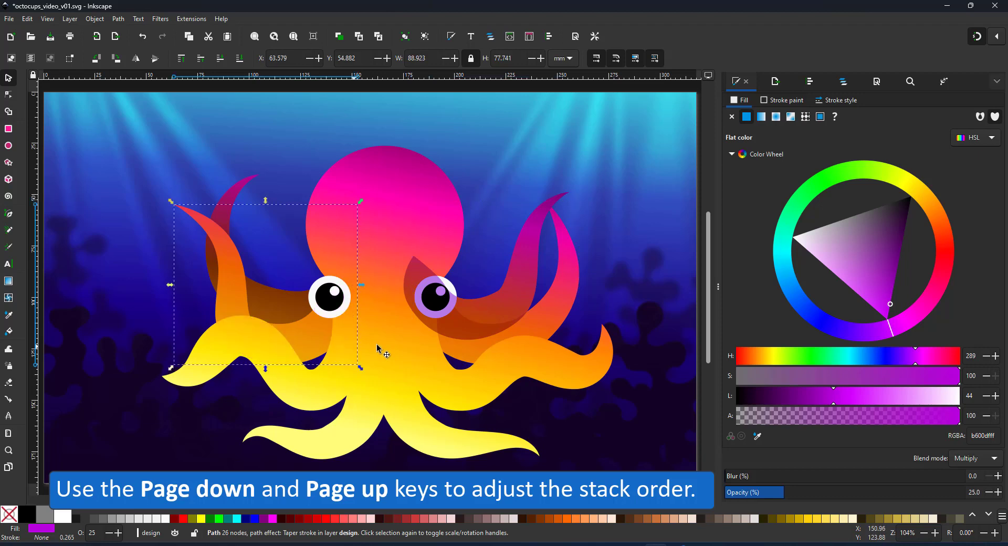
Step: Lower the purple rear right tentacle copy behind the head and eye, keeping it above the tentacle it shades
click(525, 254)
key(Page_Down)
key(Page_Down)
key(Page_Down)
key(Page_Down)
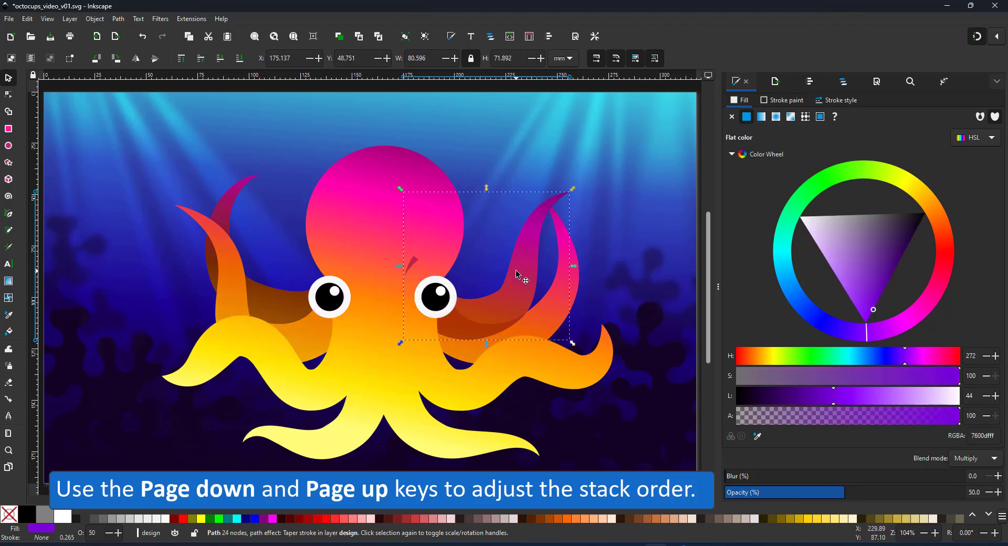
key(Page_Up)
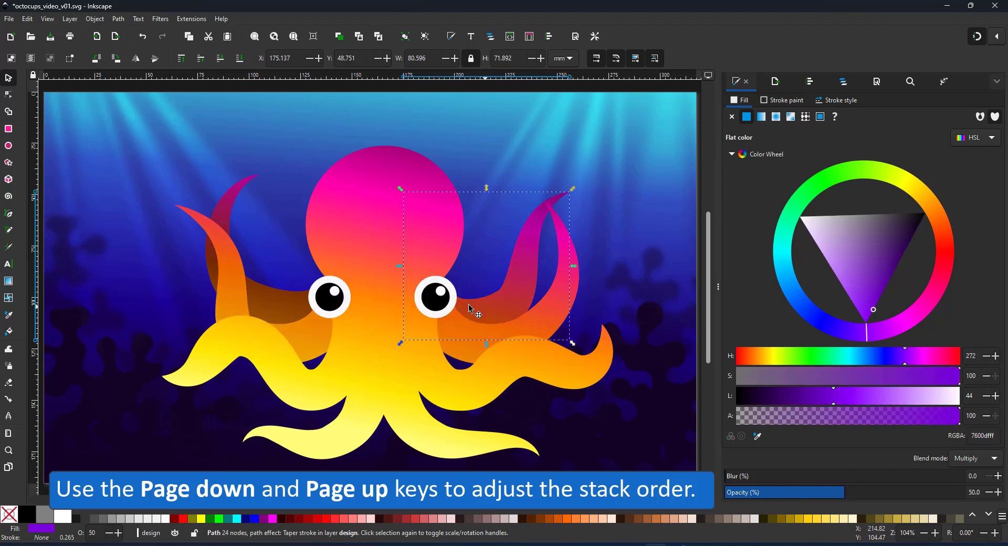
Step: Fill the rear left tentacle with the shared magenta-to-yellow gradient named 88
click(273, 302)
key(Page_Up)
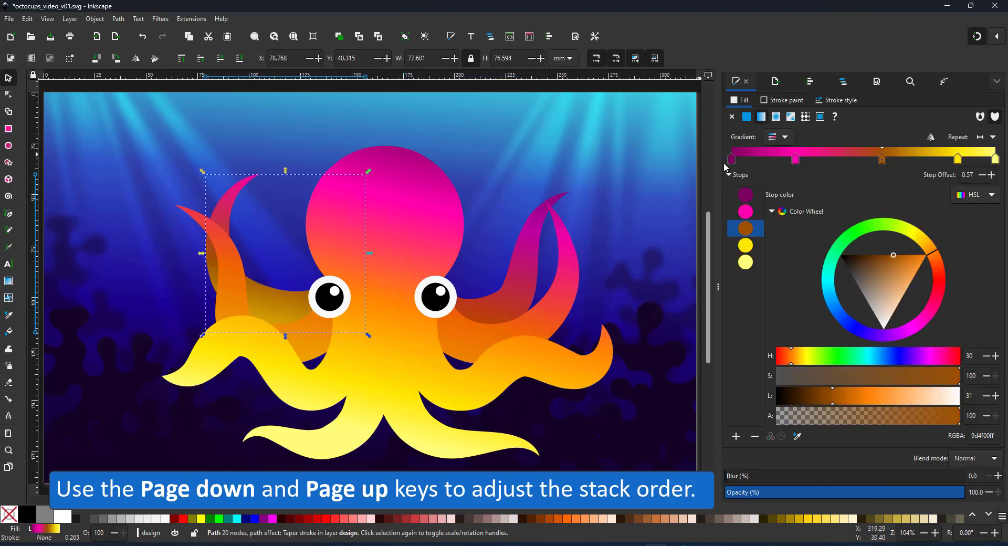
click(778, 137)
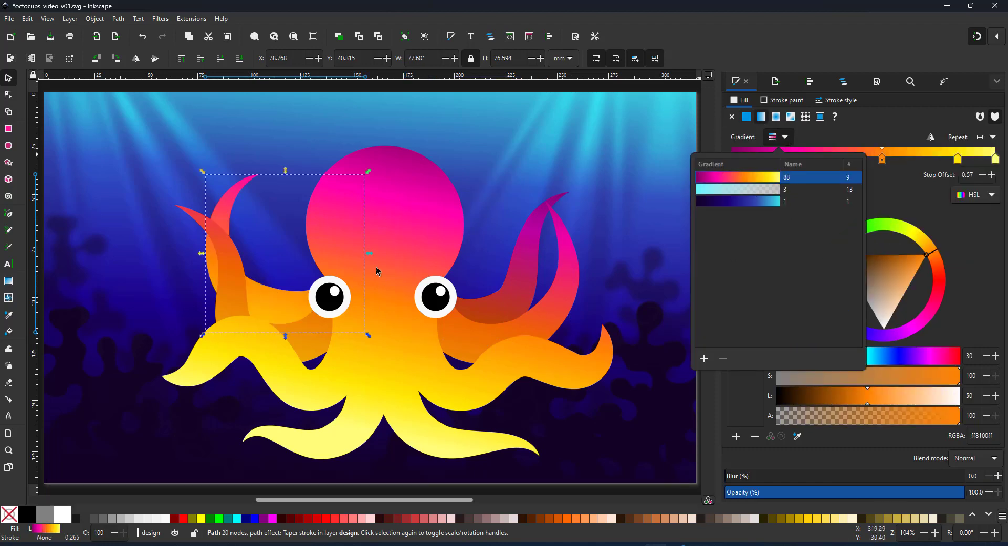
Step: Lower the rear left tentacle (path53) in the stacking order so its purple shading copy (path99) lies directly above it
click(843, 82)
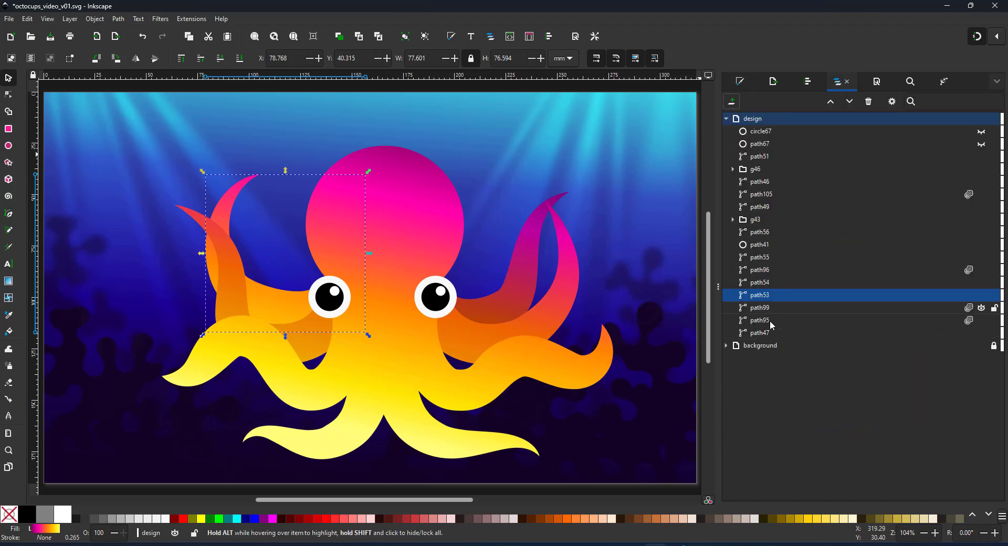
click(285, 305)
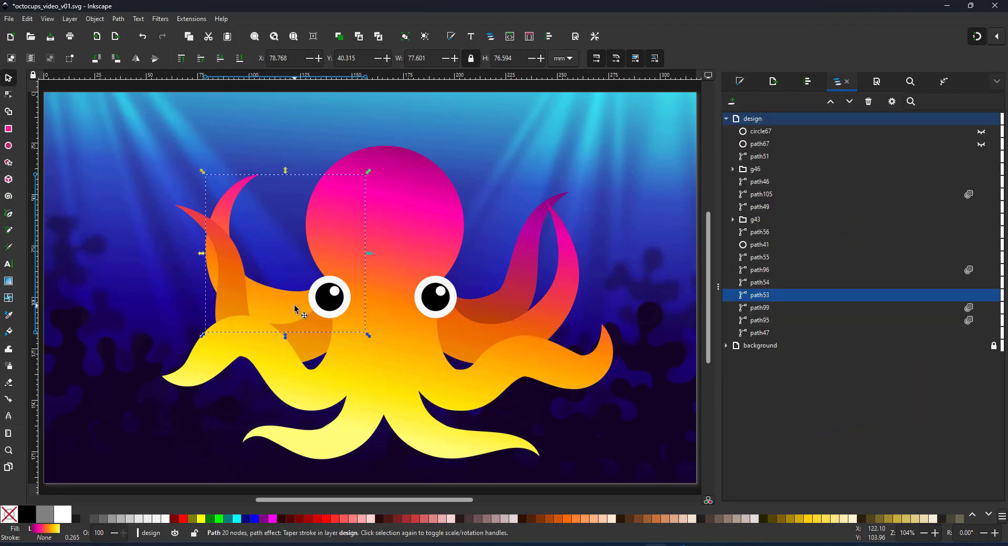
key(Page_Down)
click(73, 227)
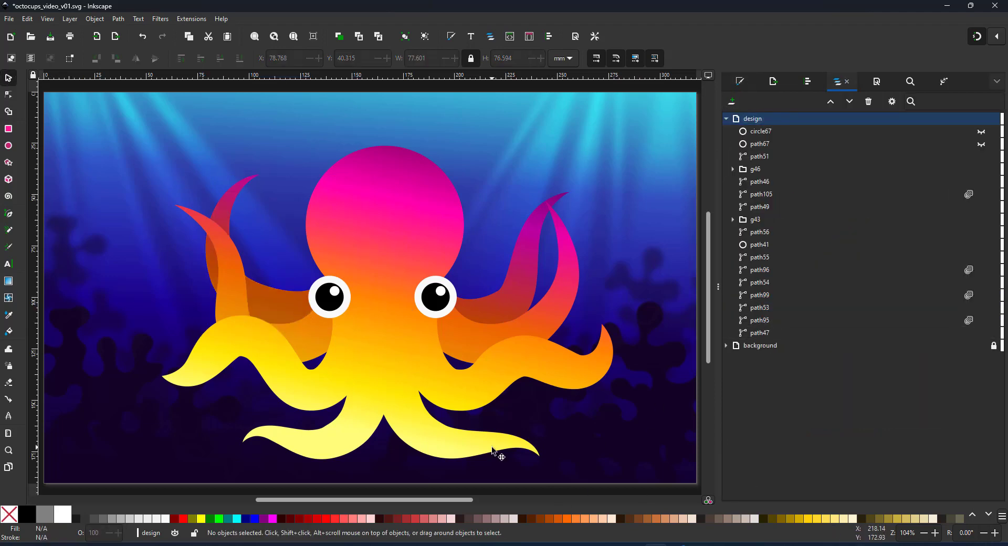
Step: Draw white ellipses and circles of varied sizes over the octopus's head as decoration, and switch off snapping along the way
click(9, 145)
mouse_move(374, 151)
mouse_down()
mouse_move(402, 164)
mouse_move(402, 178)
mouse_move(422, 171)
mouse_up()
drag(410, 239, 425, 255)
drag(446, 215, 456, 233)
drag(430, 201, 451, 216)
mouse_move(307, 238)
mouse_down()
mouse_move(328, 266)
mouse_move(340, 242)
mouse_up()
click(976, 36)
drag(337, 203, 351, 216)
drag(354, 181, 362, 189)
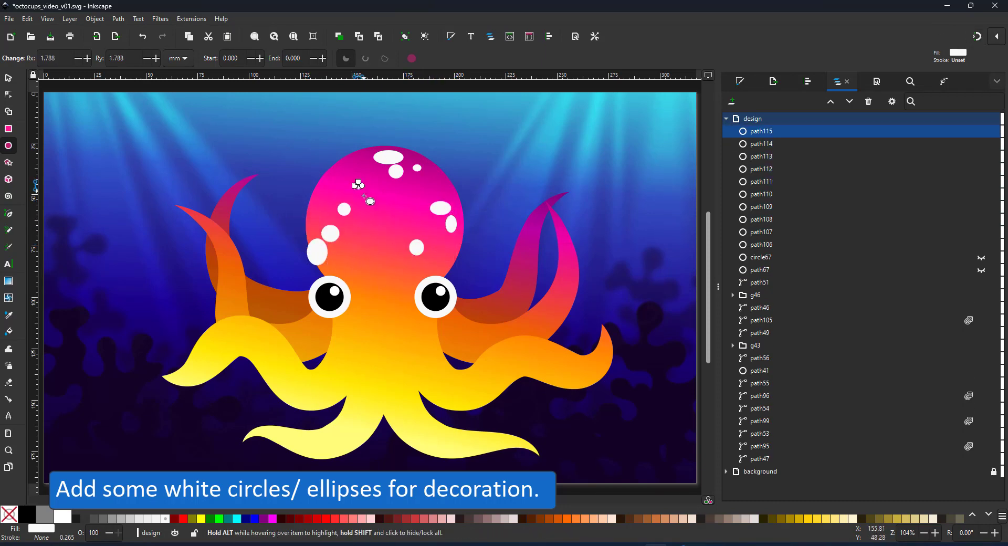
Step: Add more small white spots on the left of the head and below both eyes, plus an ellipse near the upper left edge
drag(352, 224, 360, 233)
drag(338, 325, 353, 338)
drag(347, 311, 359, 322)
drag(410, 327, 425, 341)
drag(319, 176, 342, 182)
Step: Rotate and reposition the white ellipses along the head's left edge so they follow its curve
key(s)
click(329, 188)
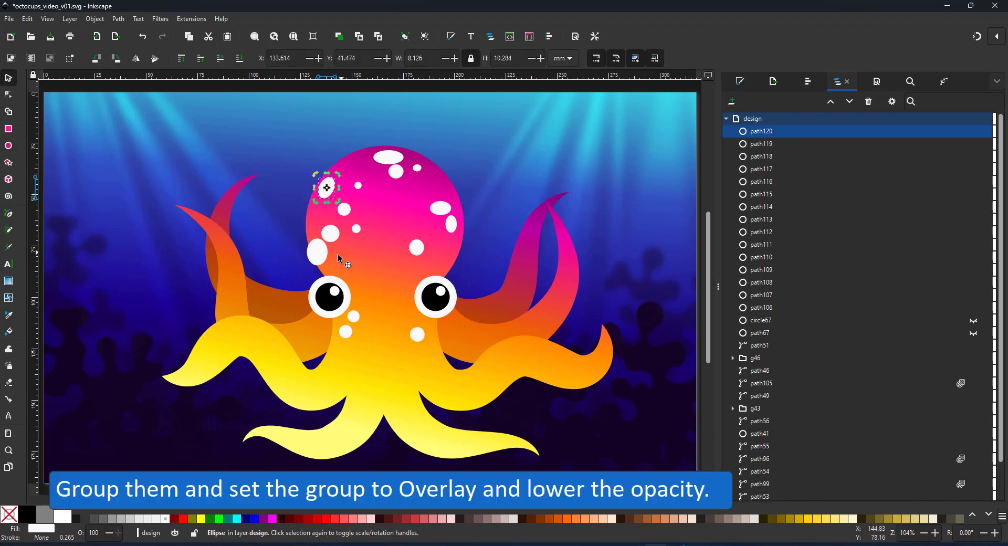
click(319, 253)
drag(303, 251, 309, 253)
click(320, 252)
drag(331, 235, 326, 210)
click(333, 233)
click(321, 222)
Step: Reposition and tilt the white spots on the right half of the head so they follow its curve
drag(400, 177, 451, 214)
click(441, 207)
click(442, 208)
drag(447, 210, 451, 201)
key(ctrl+z)
drag(409, 254, 422, 246)
Step: Select all the white spots, path106 to path120, and group them
click(770, 334)
click(763, 310)
shift+click(761, 131)
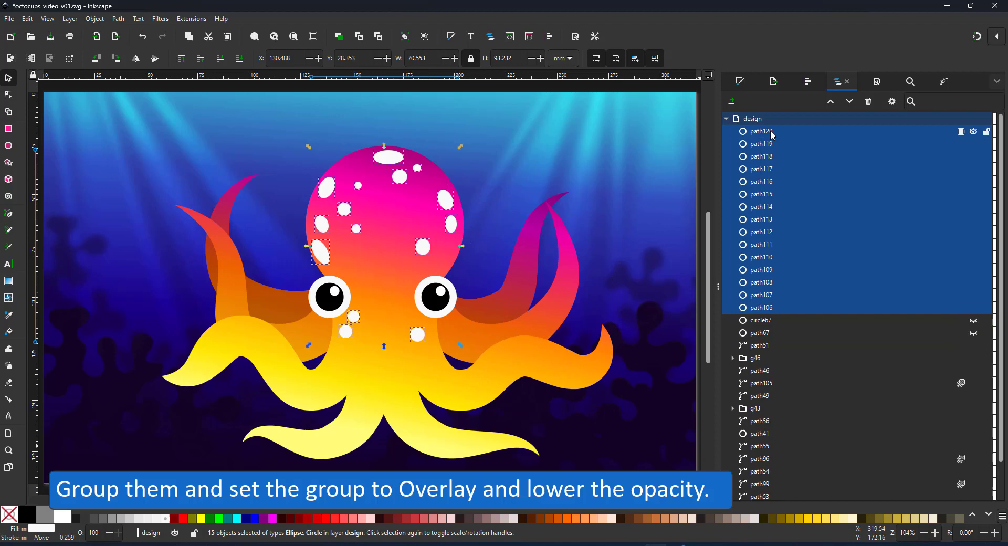
key(ctrl+g)
Step: Set the spot group's blend mode to Overlay and its opacity to 50%
click(740, 82)
click(976, 458)
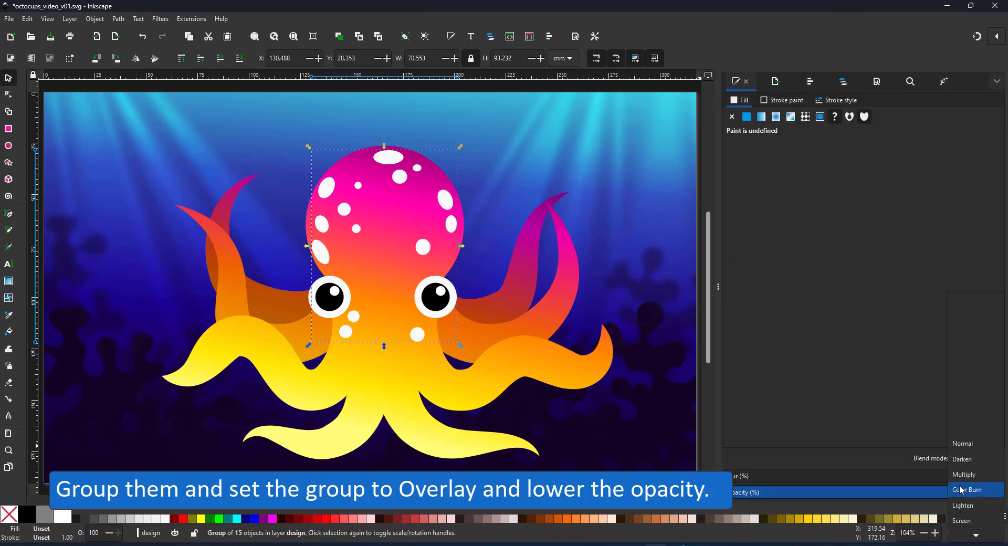
click(966, 514)
click(858, 495)
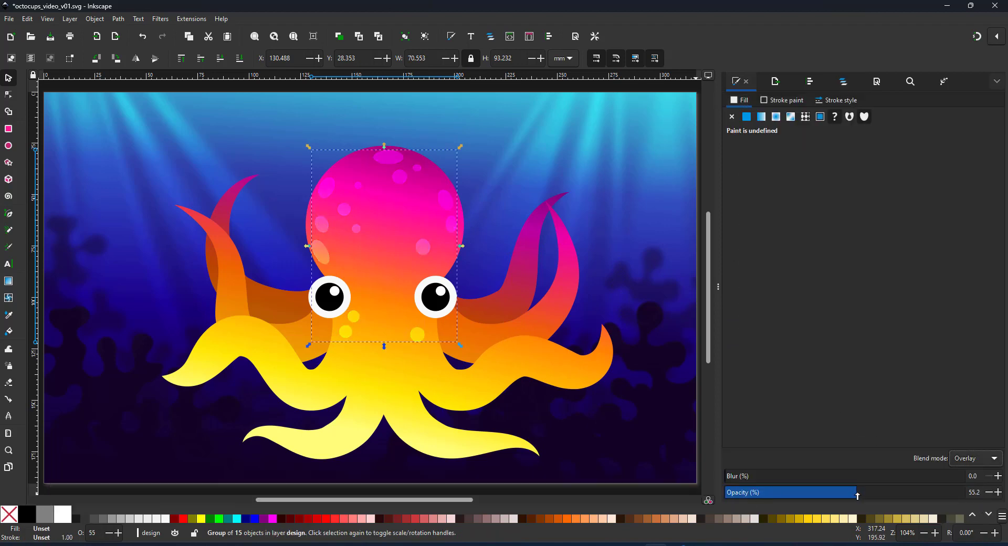
triple_click(983, 496)
text(5)
click(217, 137)
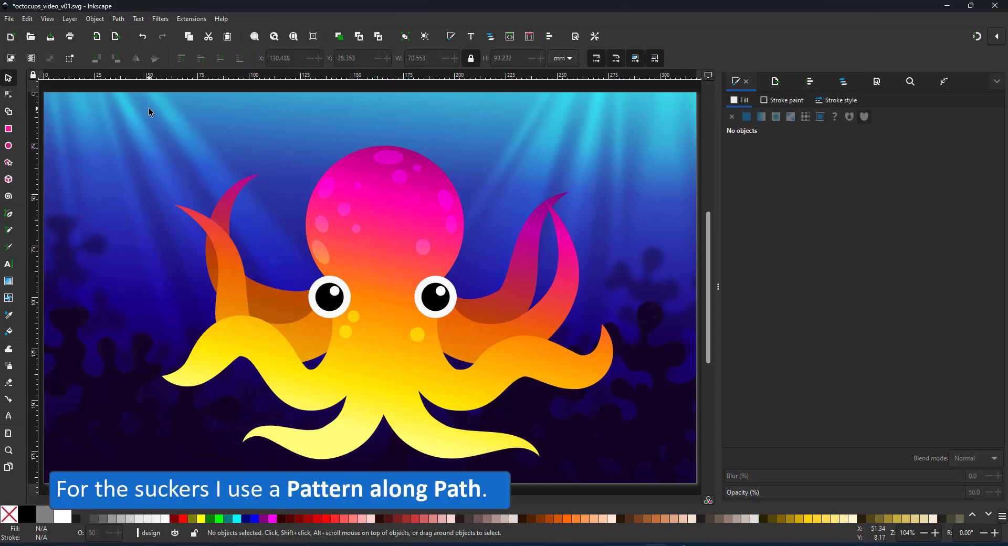
Step: Draw a white circle at 100% opacity beside the head, and enlarge it to about 50 mm across over the raised right tentacles
click(9, 146)
drag(478, 104, 498, 125)
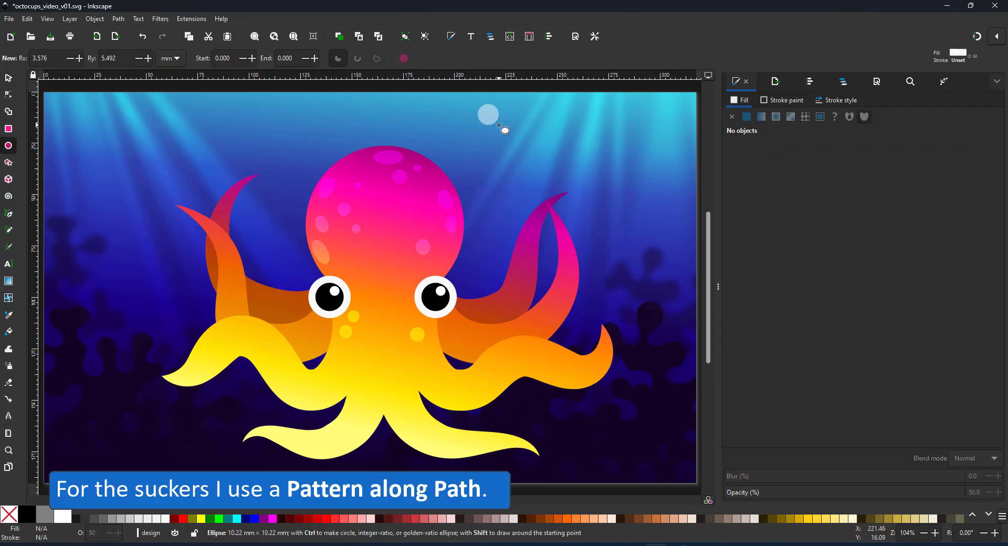
text(100)
key(Return)
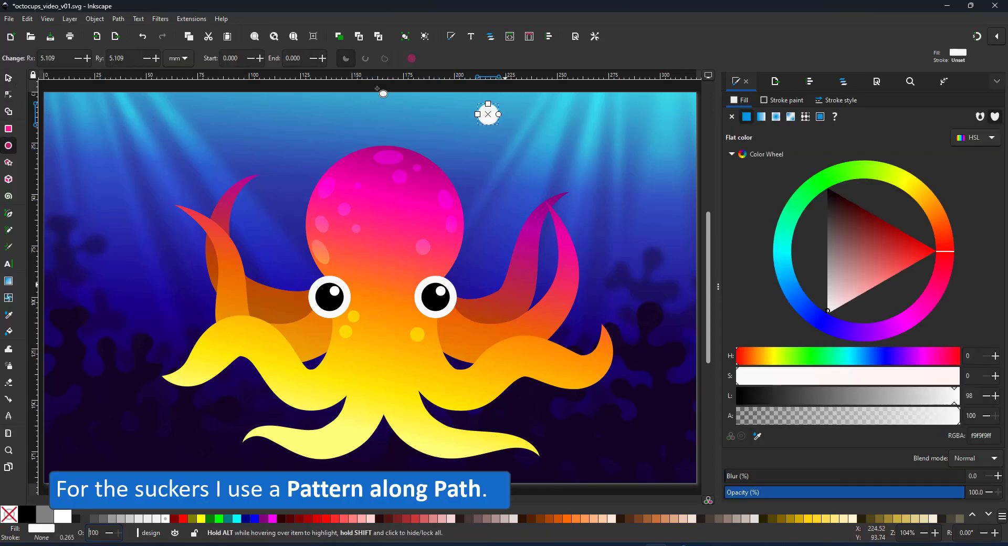
click(9, 80)
drag(502, 128, 541, 168)
drag(493, 111, 556, 189)
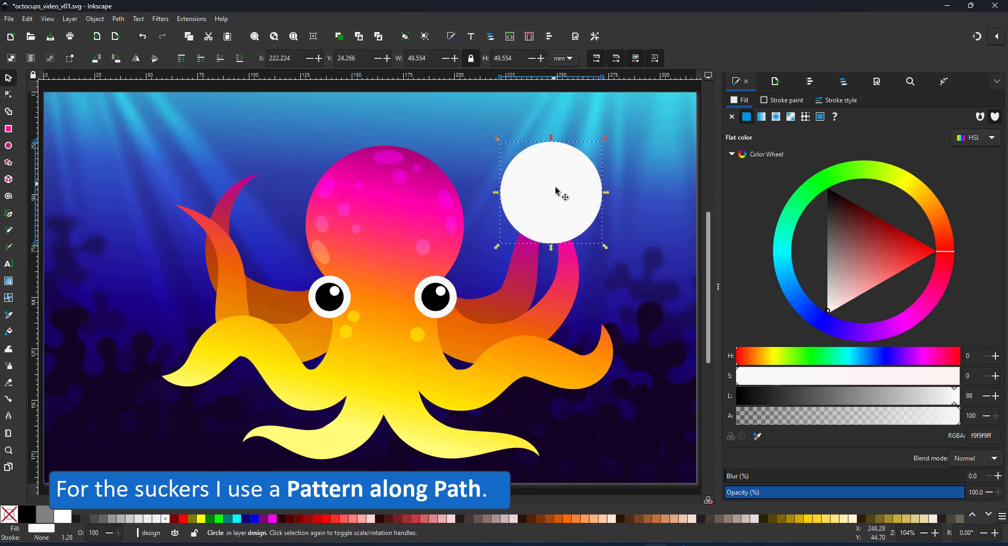
Step: Cut a smaller concentric duplicate out of the white circle to form a ring, and shrink it to about 30 mm across
key(ctrl+d)
drag(605, 139, 586, 151)
shift+click(564, 155)
click(95, 19)
mouse_move(119, 19)
click(132, 85)
drag(598, 108, 579, 128)
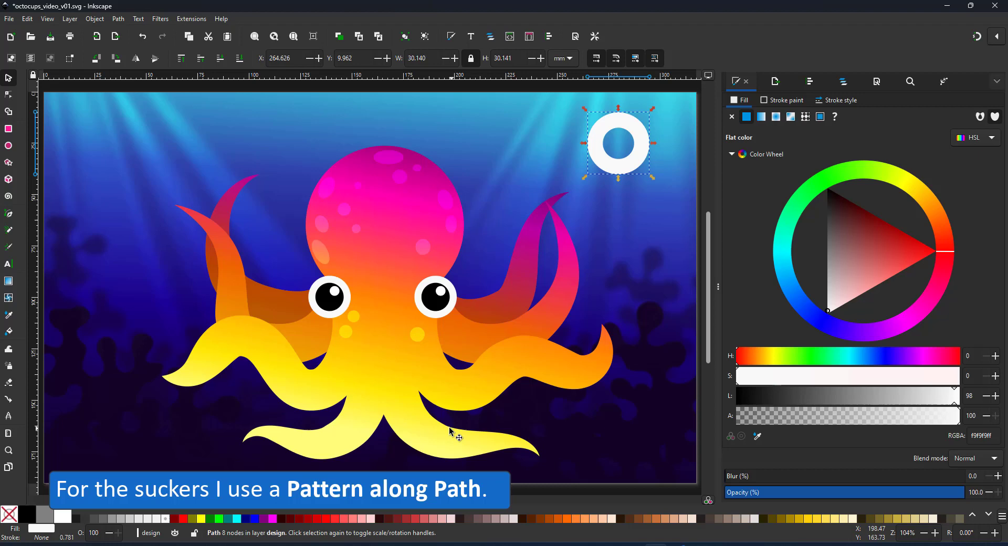
Step: Duplicate the front right tentacle and remove the Taper stroke effect from the duplicate
click(450, 431)
click(942, 82)
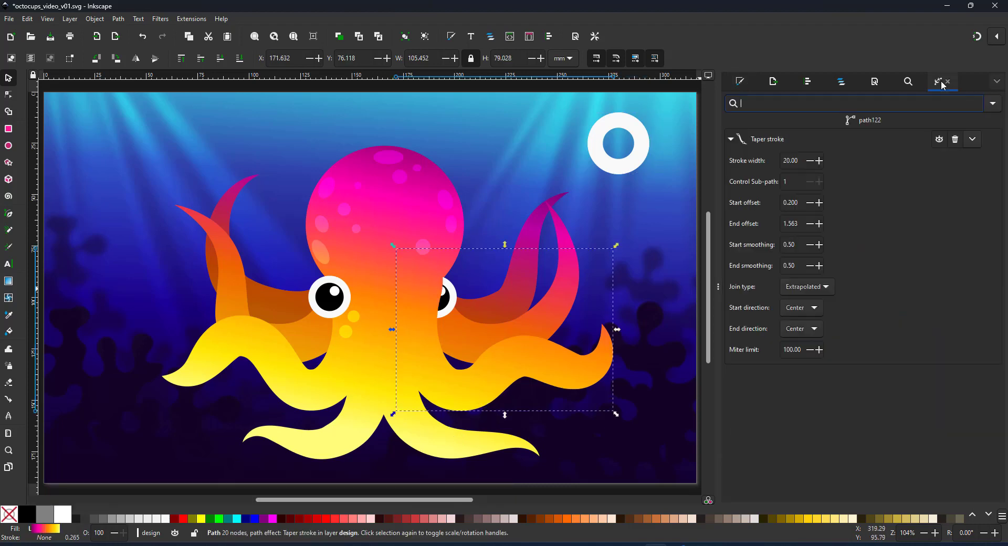
click(957, 139)
Step: Give the duplicated tentacle path a flat white stroke with a width of 1 mm
click(740, 82)
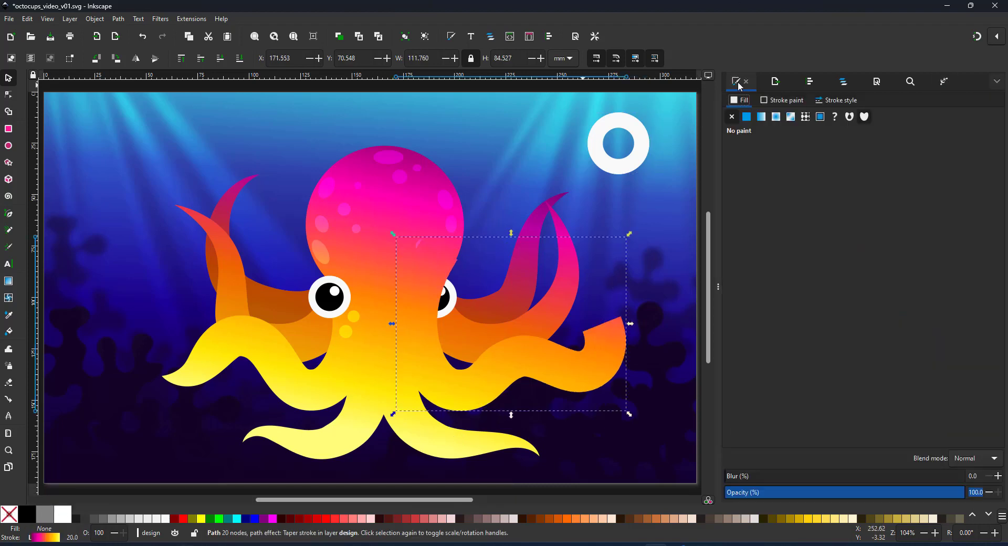
click(770, 102)
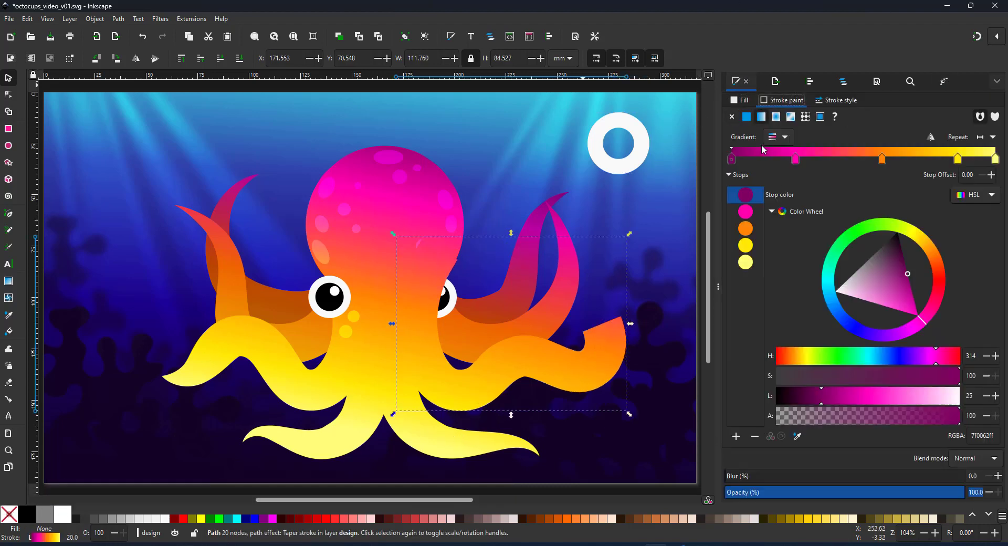
click(746, 117)
click(820, 102)
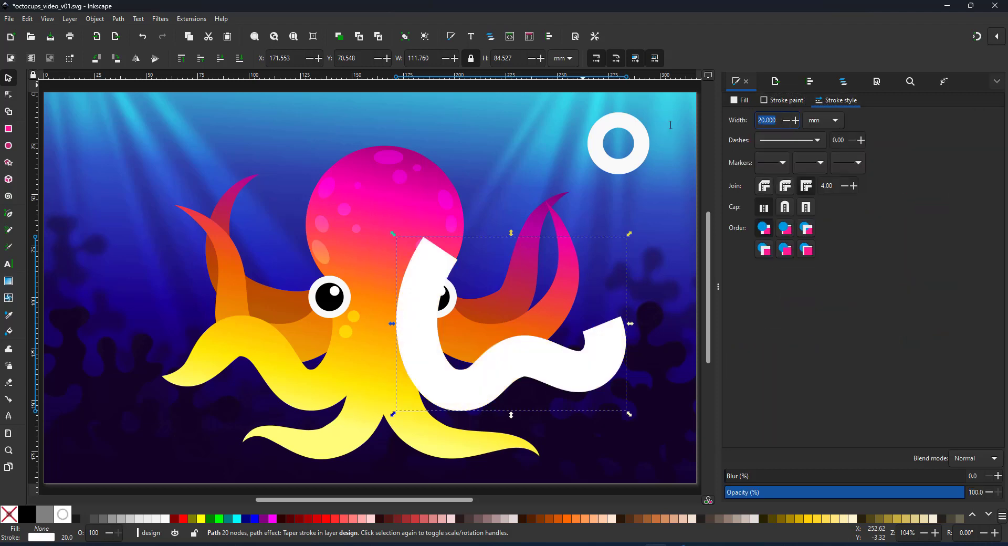
text(1)
key(Return)
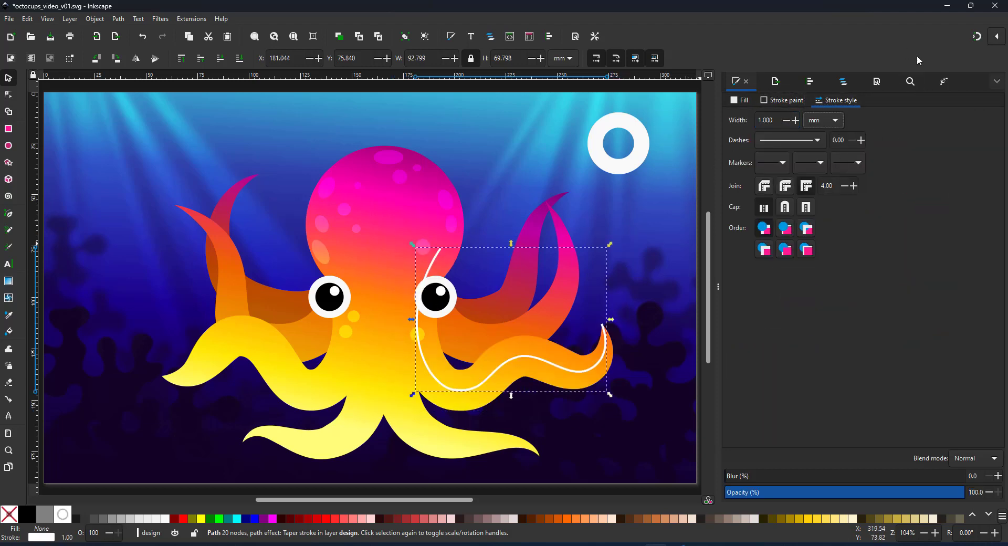
Step: Try a Pattern Along Path effect on the white tentacle path using the copied ring, with Repeated copies and a width of 0.2
click(944, 82)
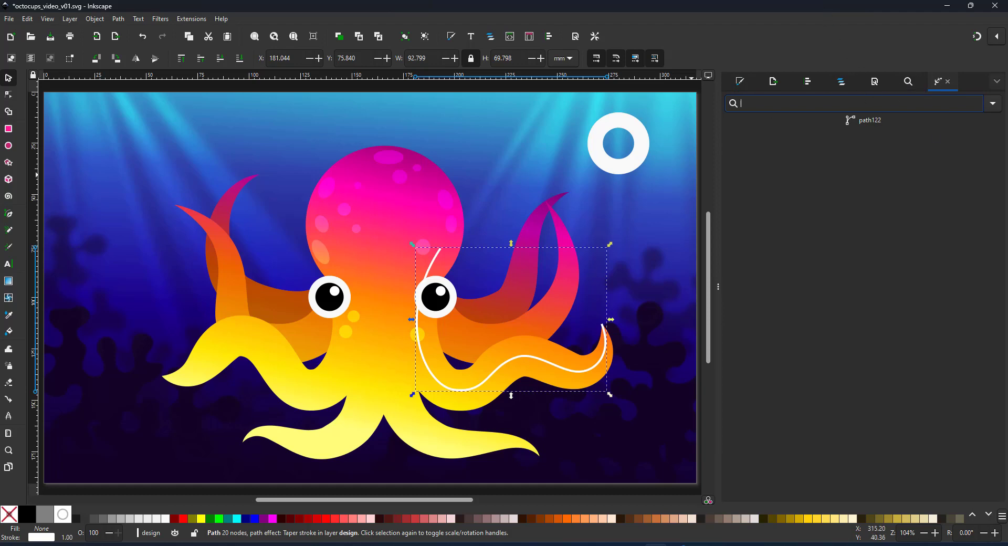
text(pa)
click(785, 122)
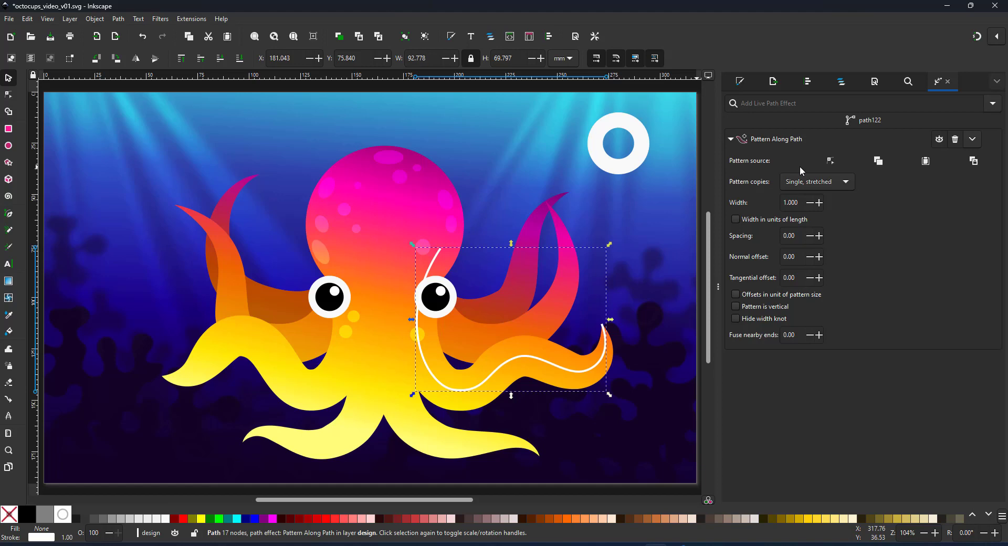
click(927, 165)
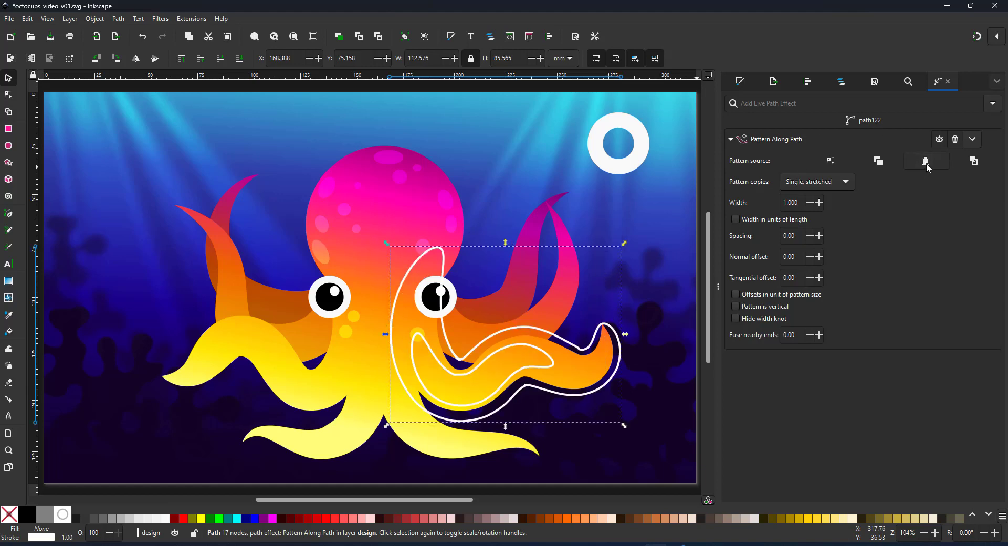
click(808, 182)
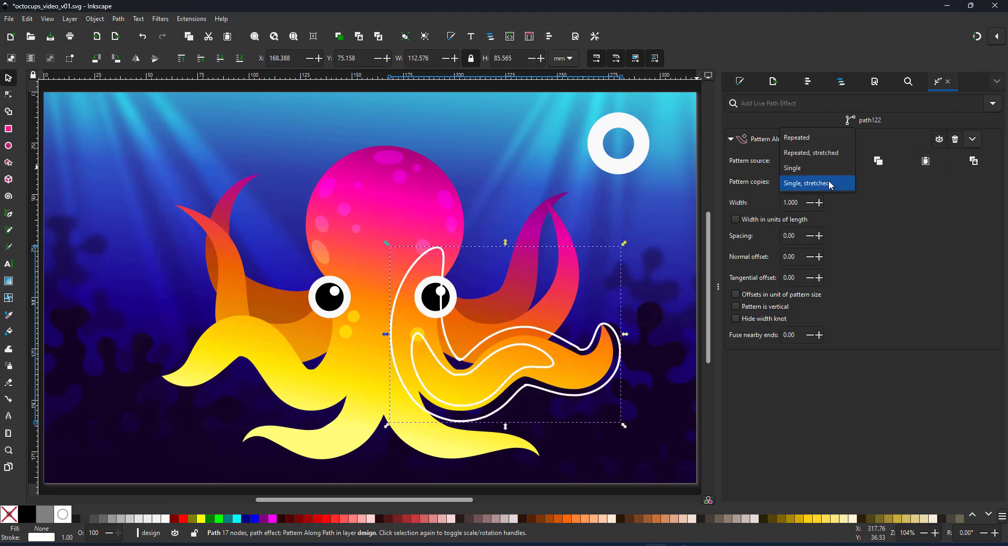
click(798, 138)
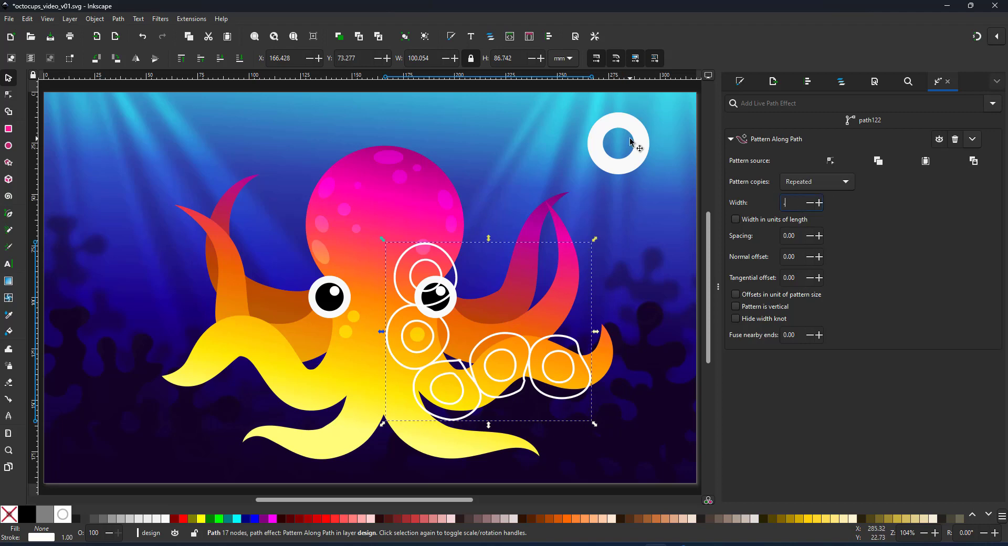
text(0.2)
key(Return)
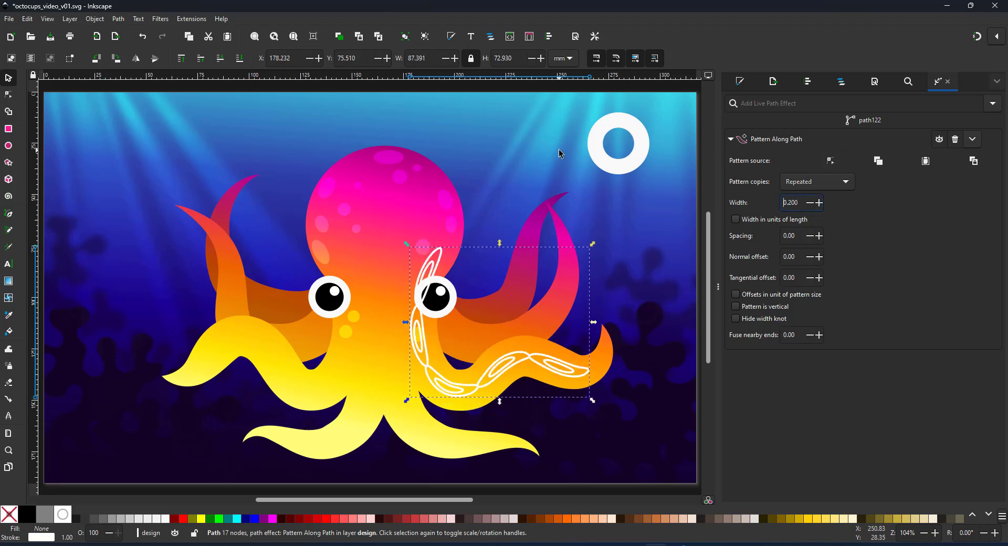
Step: Remove the stroke from the ring pattern along the tentacle and give it a flat pure white fill
click(741, 84)
click(765, 102)
click(731, 119)
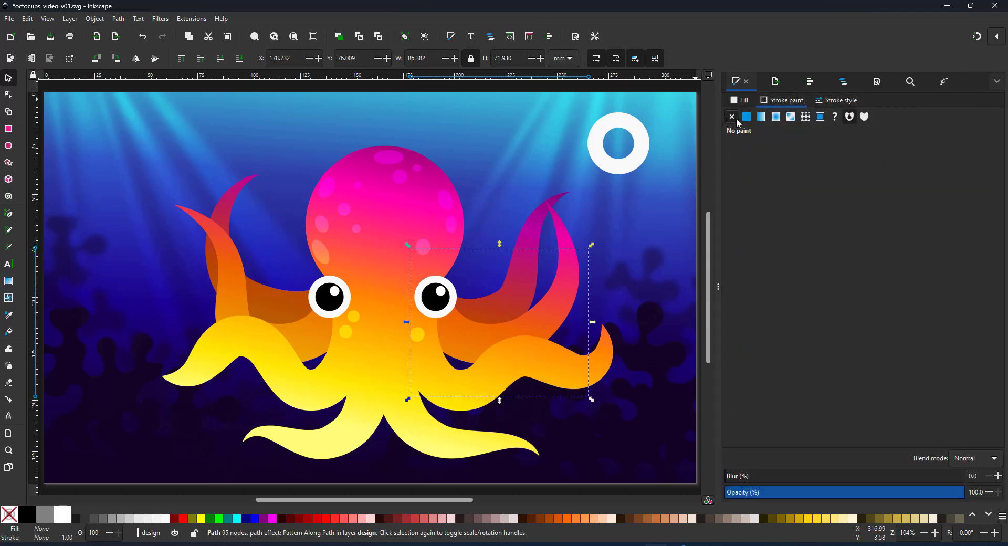
click(747, 117)
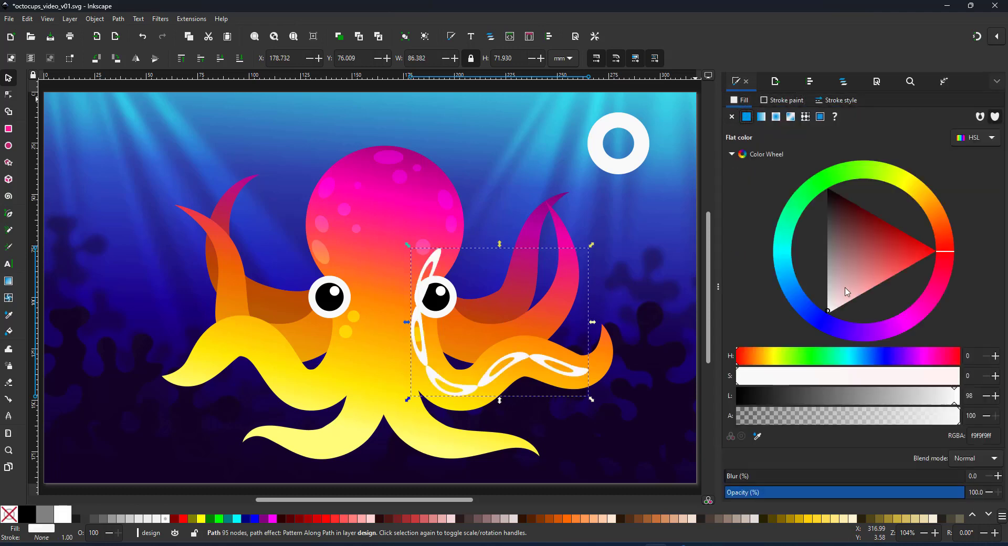
drag(846, 291, 828, 313)
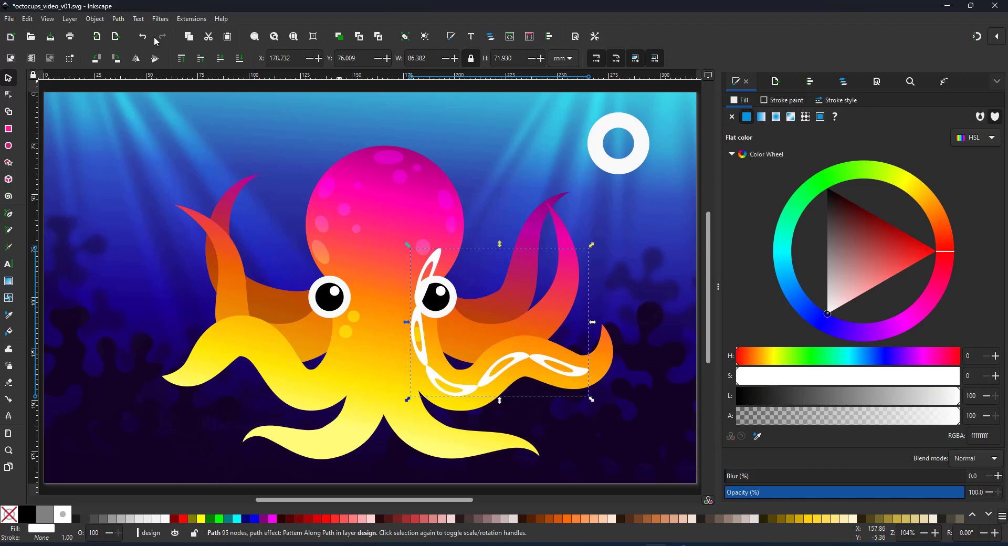
Step: Duplicate the white ring leftward into a horizontal row of ten rings, each one smaller than the previous
click(617, 174)
key(space)
drag(635, 131, 510, 116)
key(space)
key(ctrl+d)
drag(500, 132, 384, 132)
key(ctrl+d)
key(ctrl+d)
drag(385, 132, 338, 133)
key(ctrl+d)
drag(337, 132, 248, 133)
shift+click(330, 130)
shift+click(309, 133)
key(ctrl+d)
drag(256, 121, 180, 129)
key(ctrl+d)
key(space)
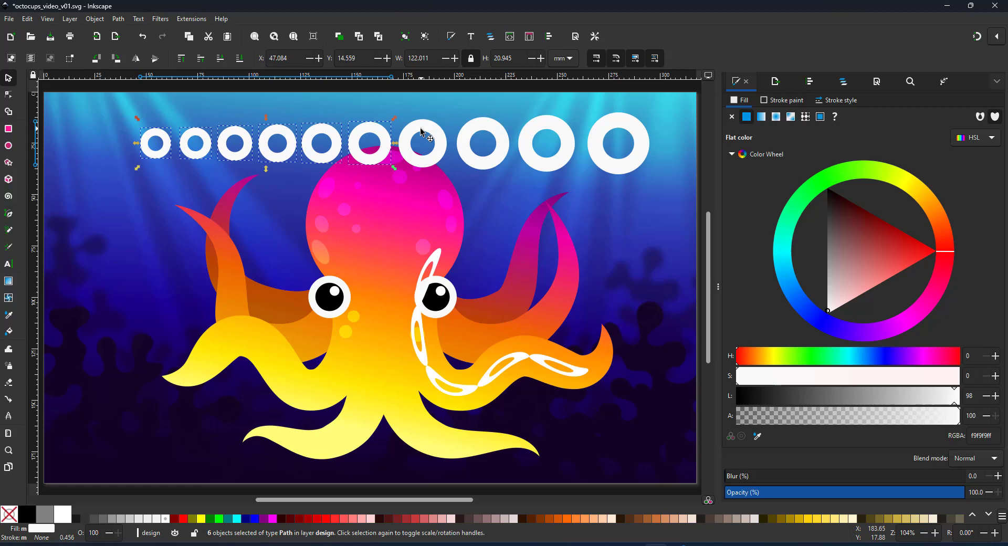
Step: Distribute the ten rings with equal horizontal gaps and shift the whole row slightly
key(ctrl+a)
click(809, 85)
click(793, 232)
mouse_move(602, 120)
mouse_down()
mouse_move(586, 161)
mouse_move(593, 118)
mouse_up()
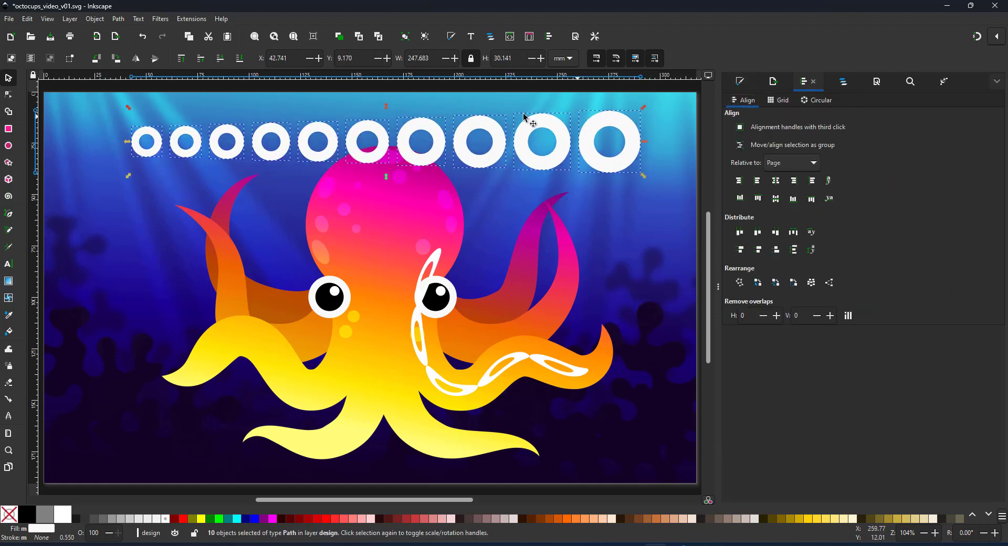
Step: Merge the ten rings into a single path and copy it
click(118, 18)
click(124, 72)
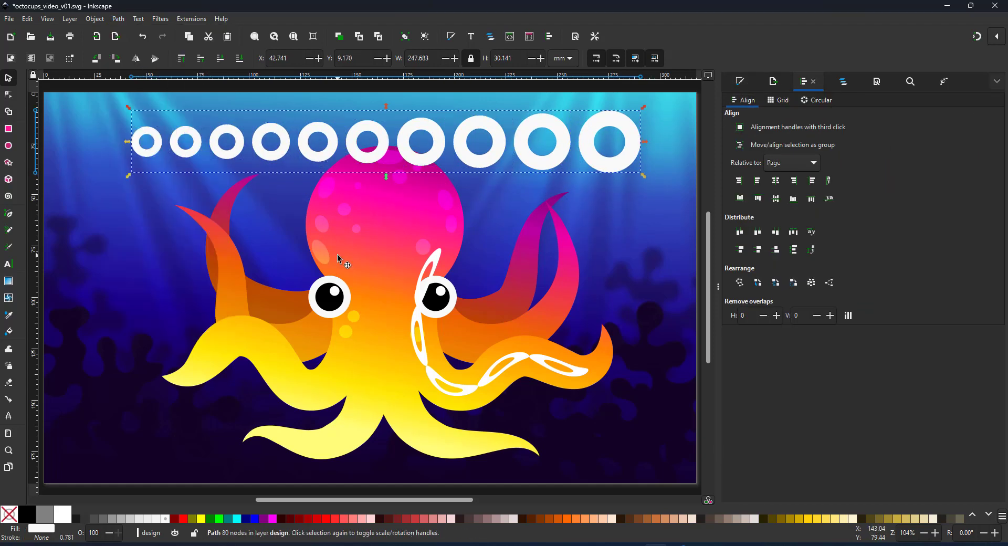
click(29, 20)
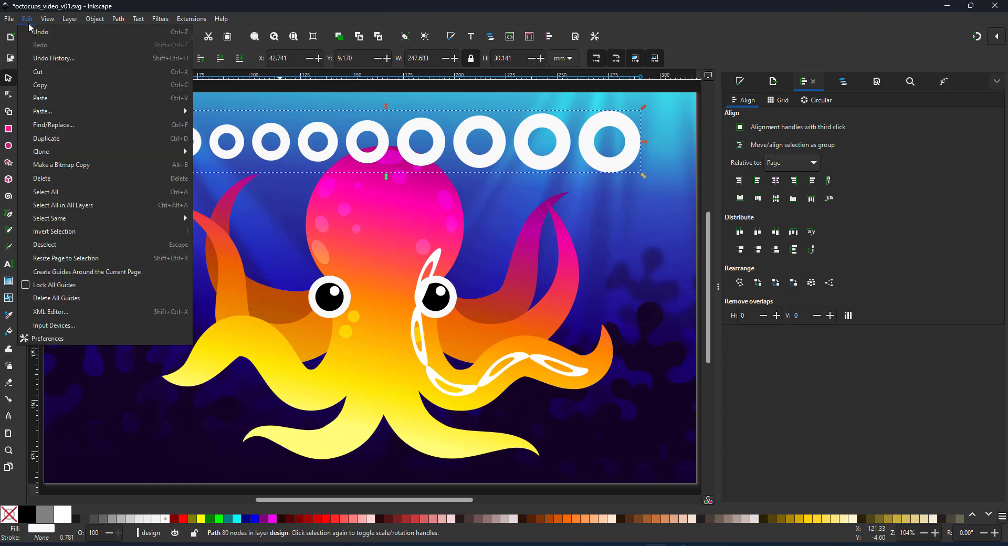
click(51, 83)
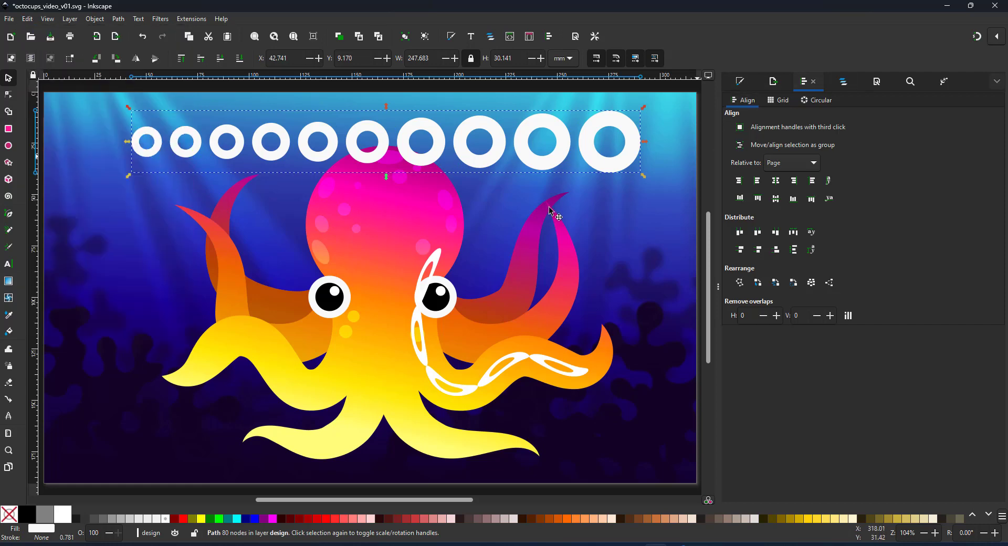
Step: Flip the ring row horizontally and shrink it to about 109 mm wide, placed above the raised right tentacles
click(513, 368)
click(944, 82)
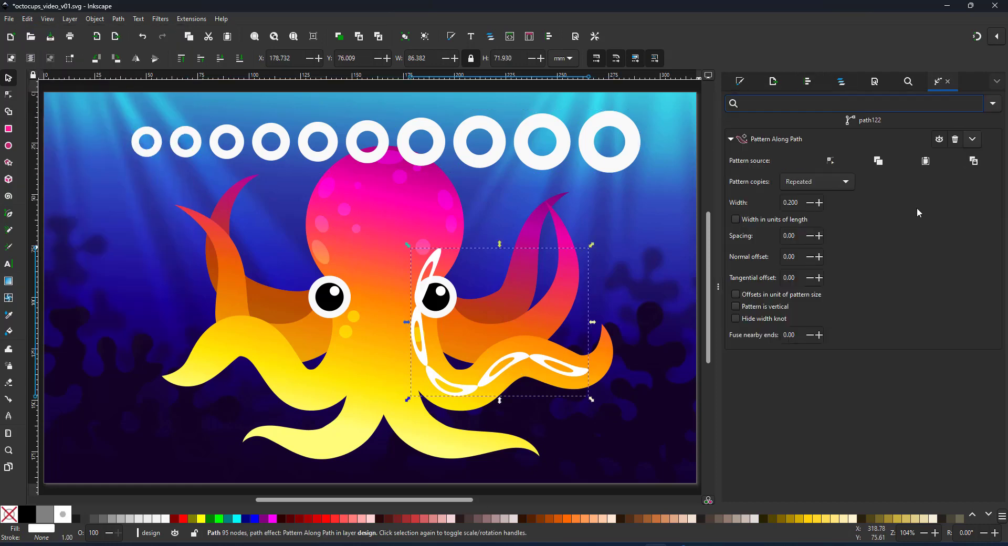
click(525, 155)
key(h)
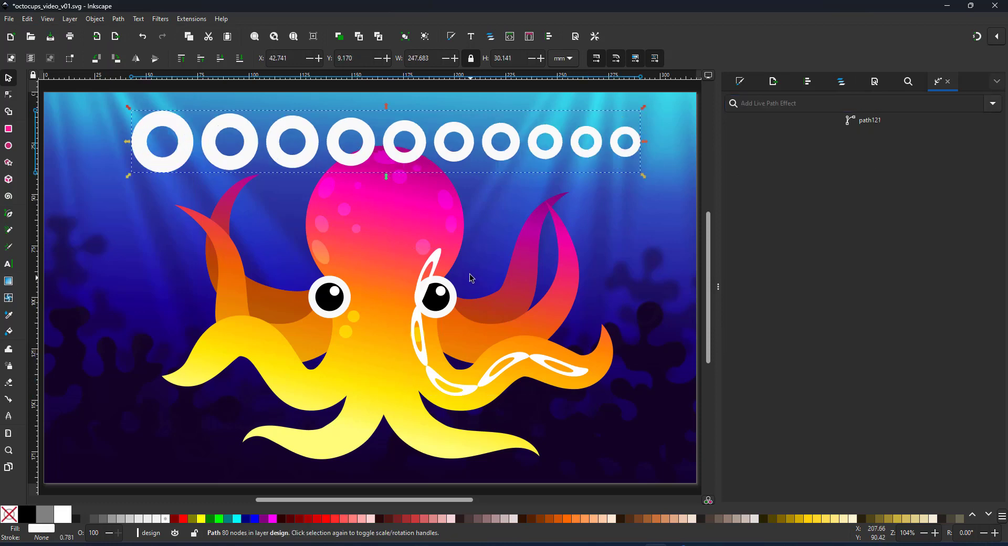
click(183, 165)
key(ctrl+z)
key(ctrl+z)
key(ctrl+z)
click(346, 142)
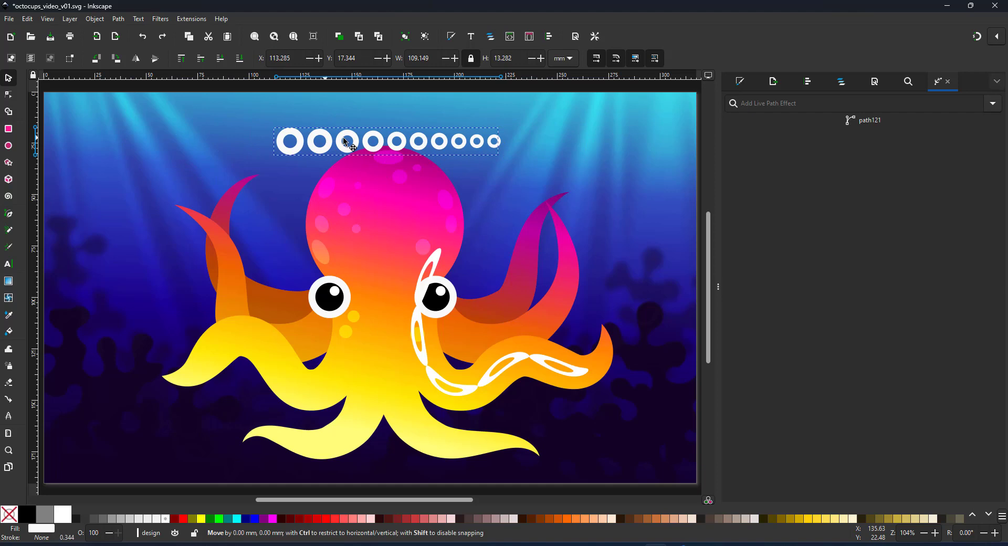
drag(345, 141, 518, 125)
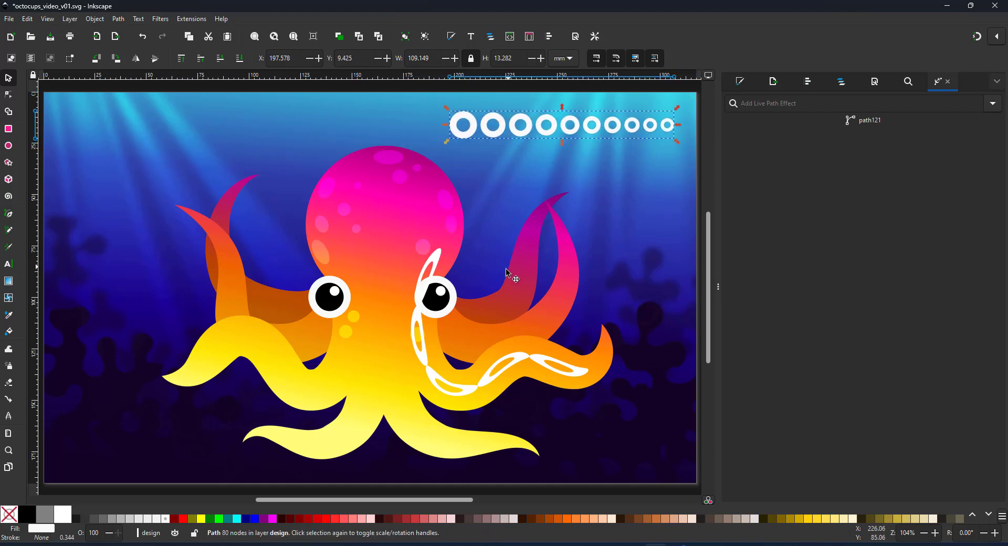
Step: Try the copied ring row as the tentacle path's pattern source, with Single copies and a width of 0.8
click(517, 360)
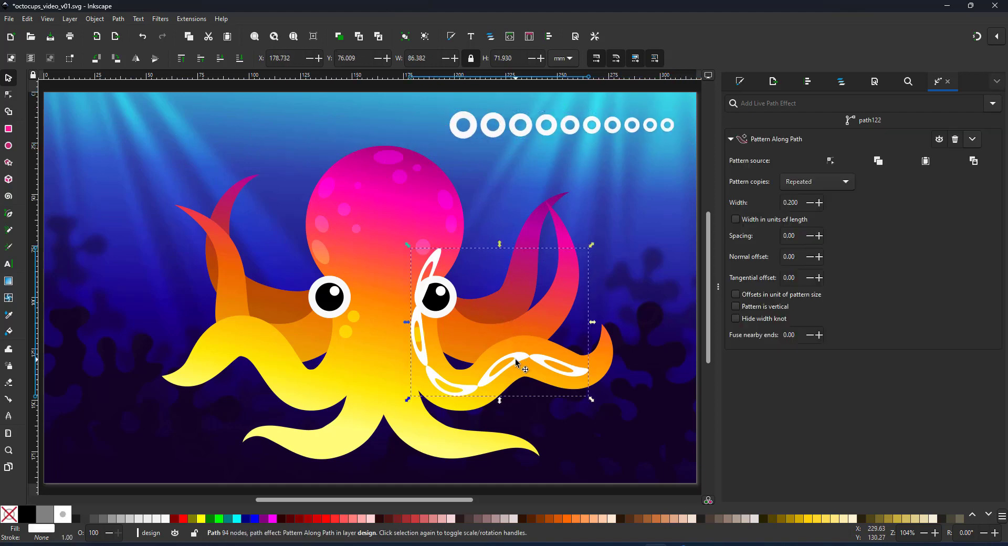
click(830, 182)
click(850, 195)
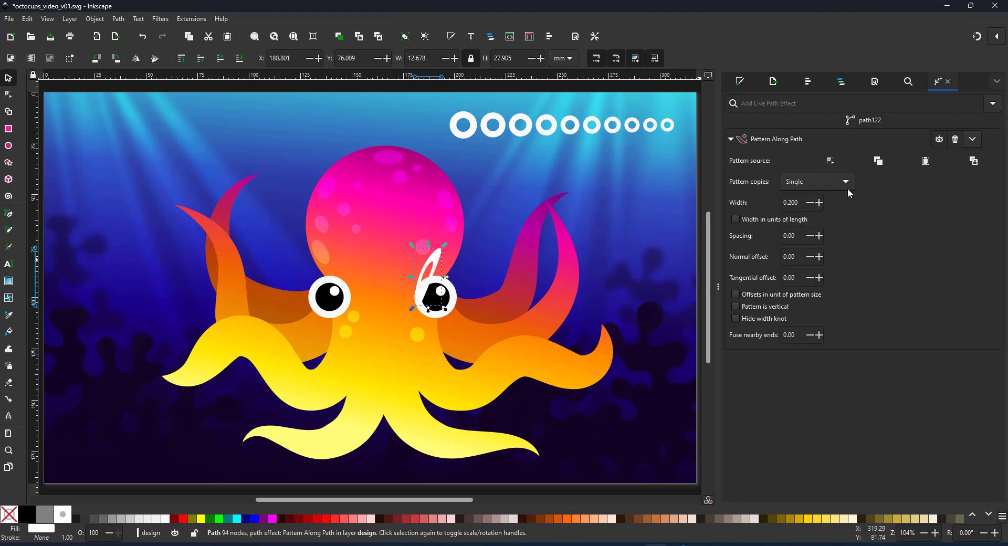
click(926, 162)
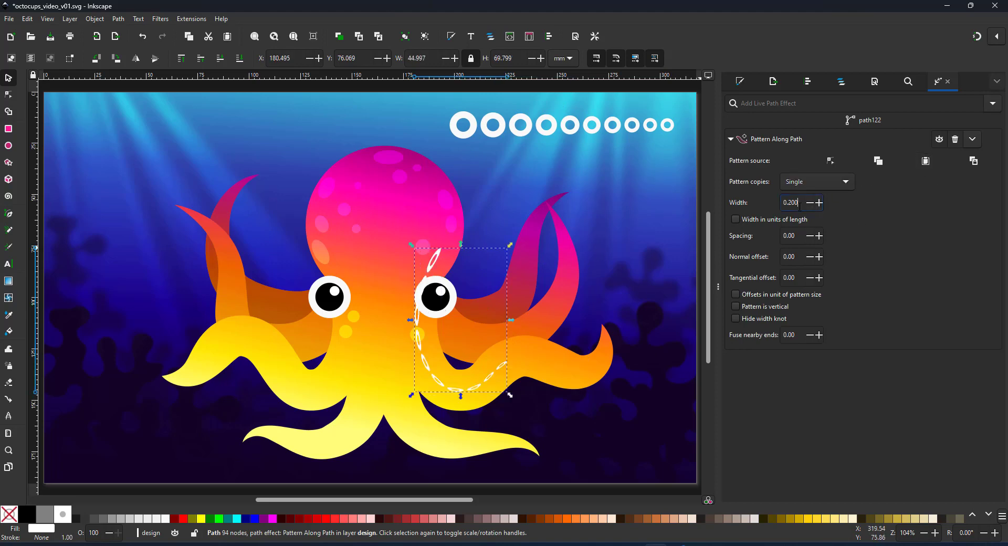
drag(800, 206, 762, 204)
text(.8)
key(Return)
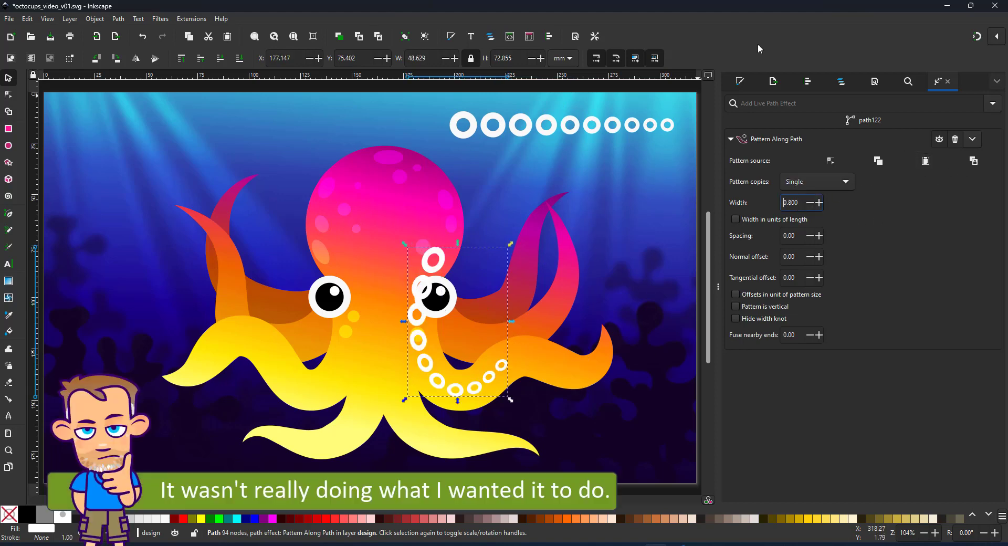
Step: Reshape the duplicated path's nodes and handles so it curves along the front right tentacle from its base to its tip
click(9, 95)
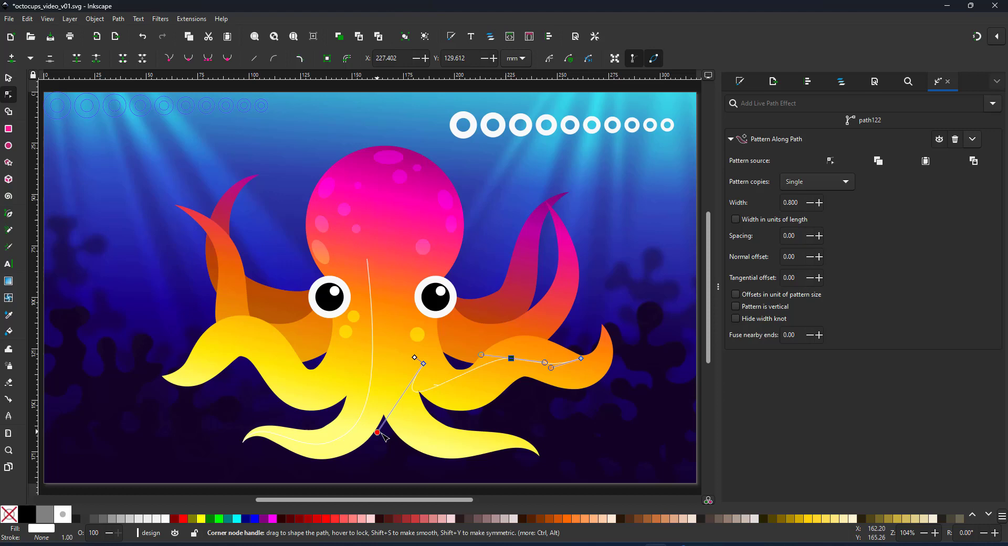
drag(383, 433, 451, 418)
drag(509, 358, 525, 369)
drag(423, 364, 415, 371)
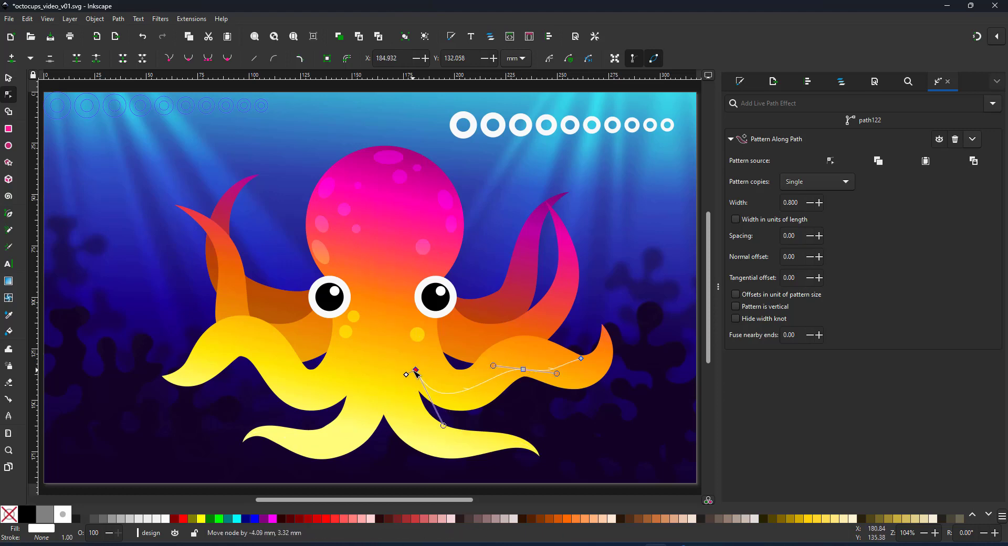
click(581, 360)
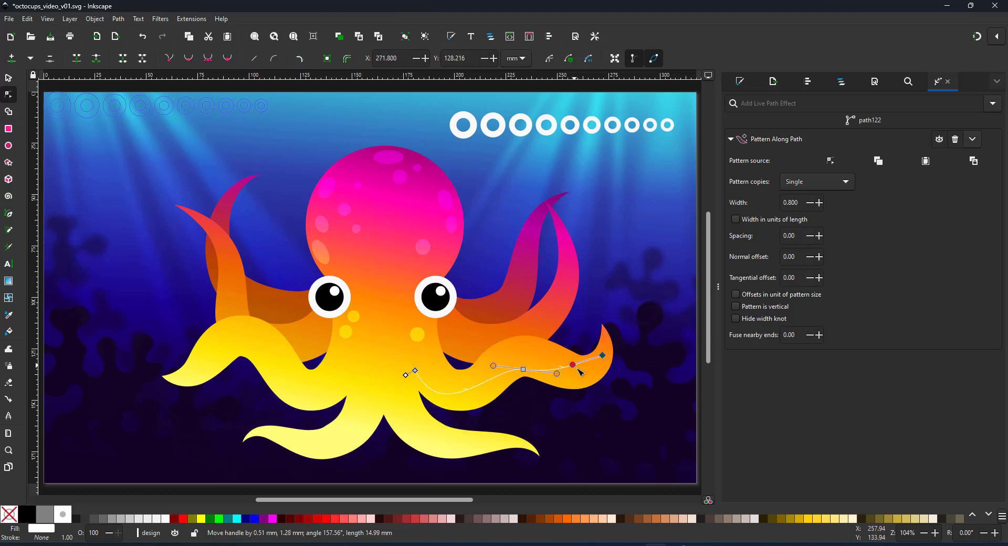
drag(584, 362, 605, 359)
drag(529, 370, 538, 359)
drag(442, 425, 474, 400)
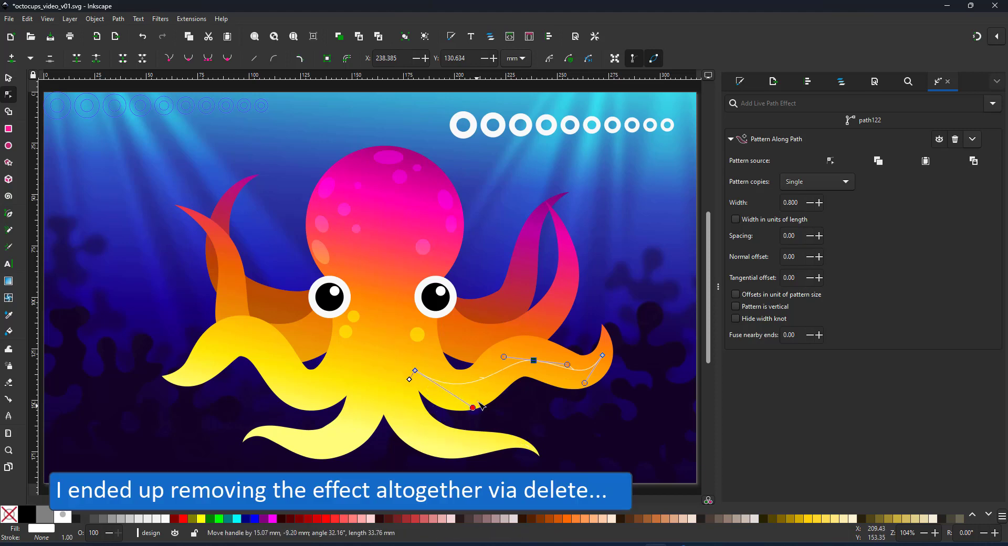
mouse_move(415, 371)
mouse_down()
mouse_move(409, 384)
mouse_move(412, 373)
mouse_up()
drag(473, 402, 470, 411)
drag(472, 411, 462, 423)
drag(469, 386, 471, 402)
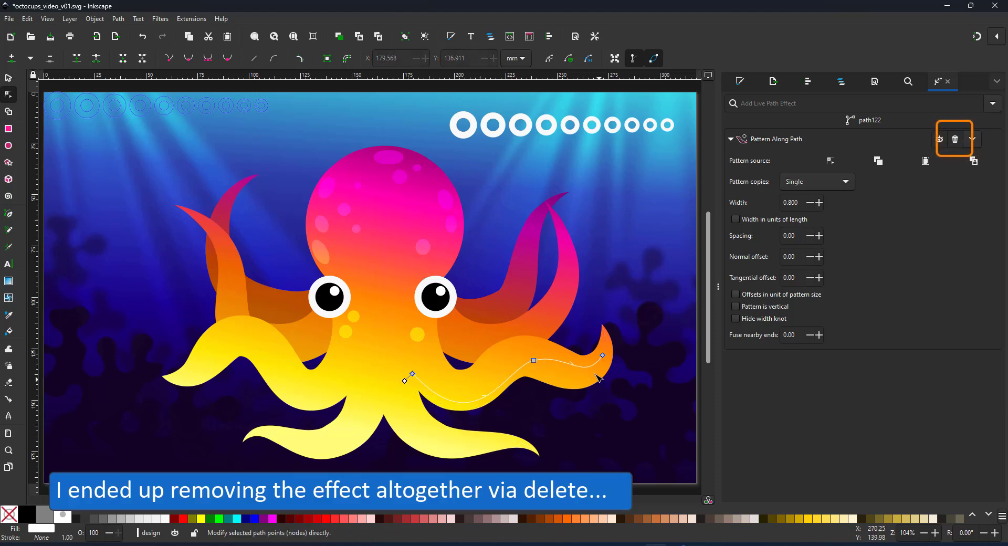
Step: Replace the path's Pattern Along Path effect with a fresh one that uses the copied ring row as its source
click(954, 139)
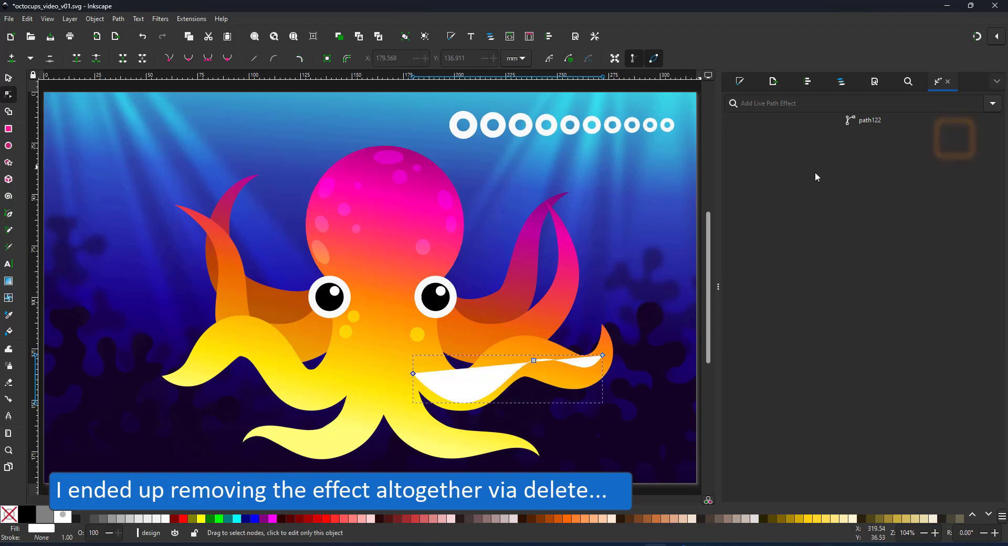
click(815, 104)
text(pa)
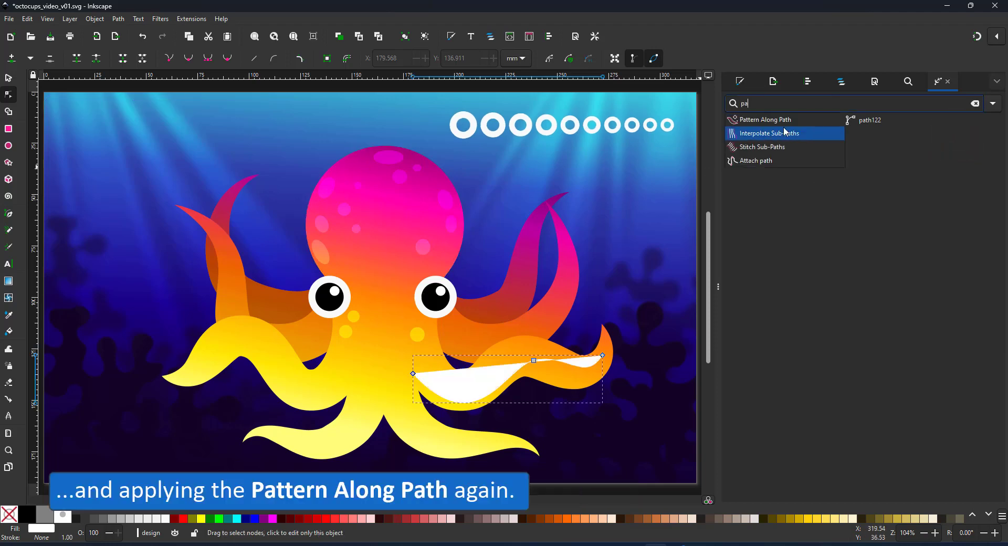
click(778, 126)
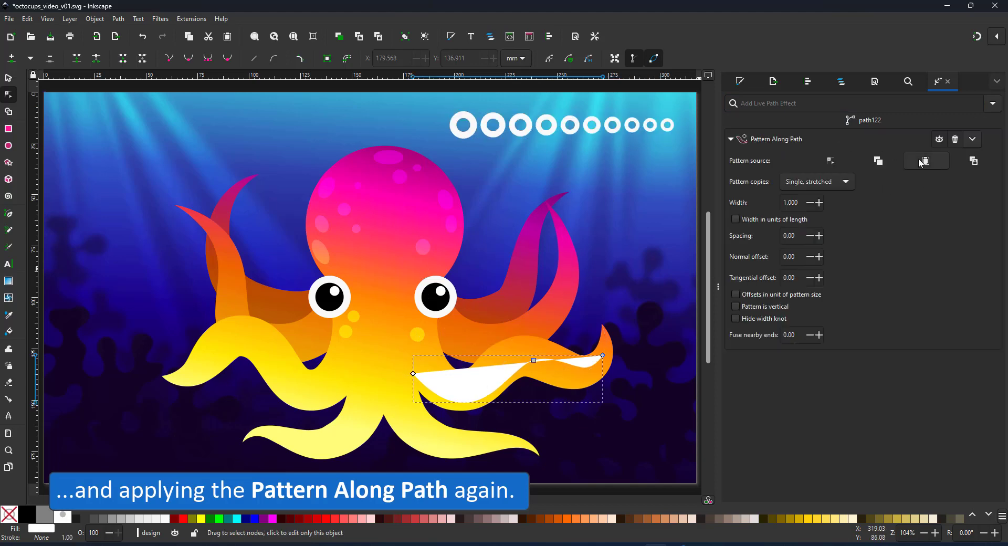
click(922, 163)
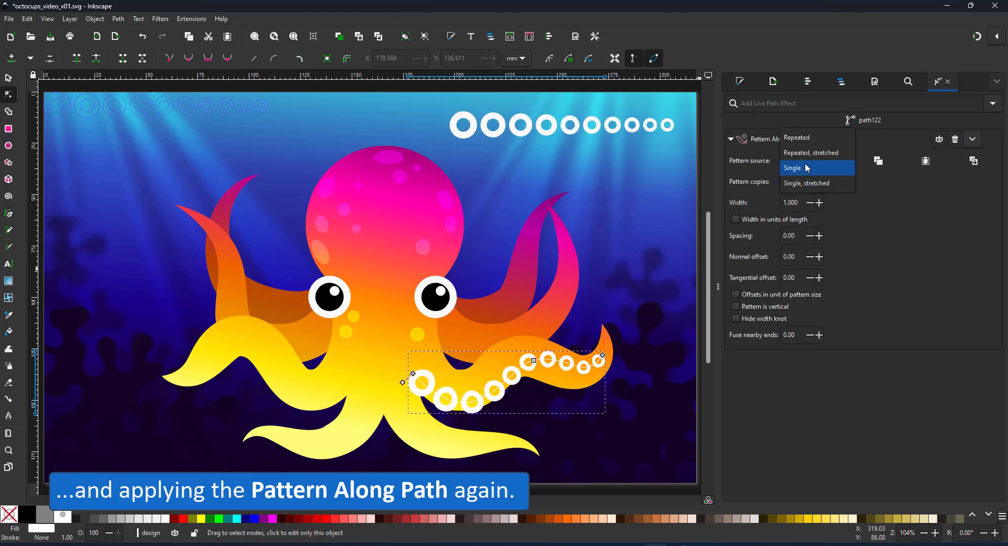
Step: Set the sucker pattern's copies to Single, stretched and its width to -0.519
click(806, 168)
click(816, 182)
click(808, 198)
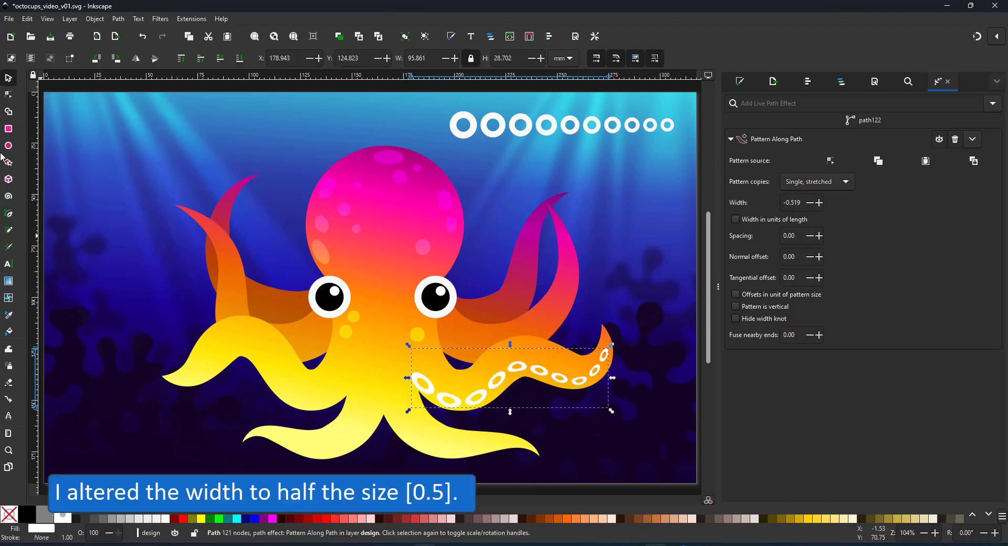
Step: Adjust the start node and handle of the sucker path so the first ring sits inside the tentacle's base
click(8, 94)
drag(414, 374, 425, 376)
drag(490, 446, 470, 428)
click(7, 78)
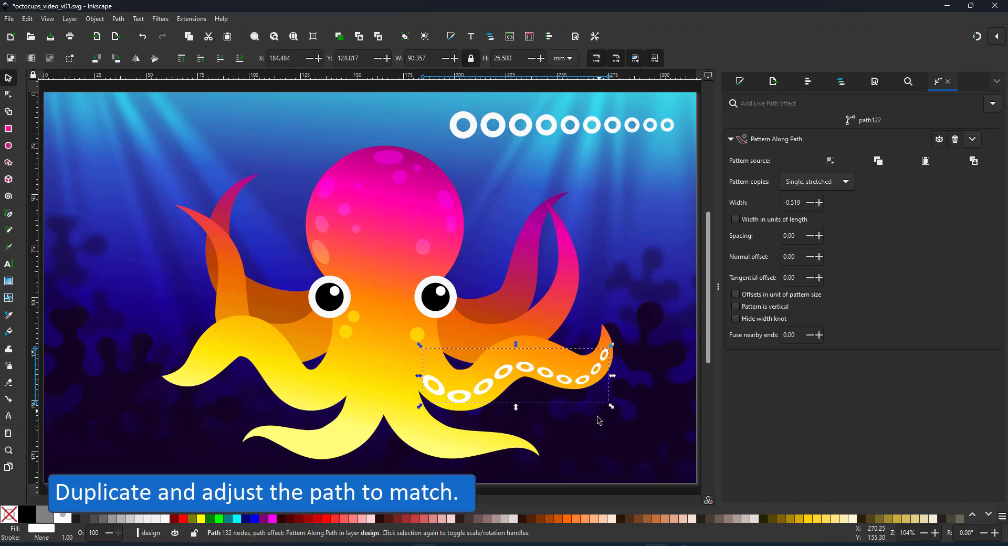
Step: Duplicate the row of suckers, move the copy up across the head toward the raised right tentacles, and set its pattern width to 0.3
key(ctrl+d)
drag(575, 377, 532, 247)
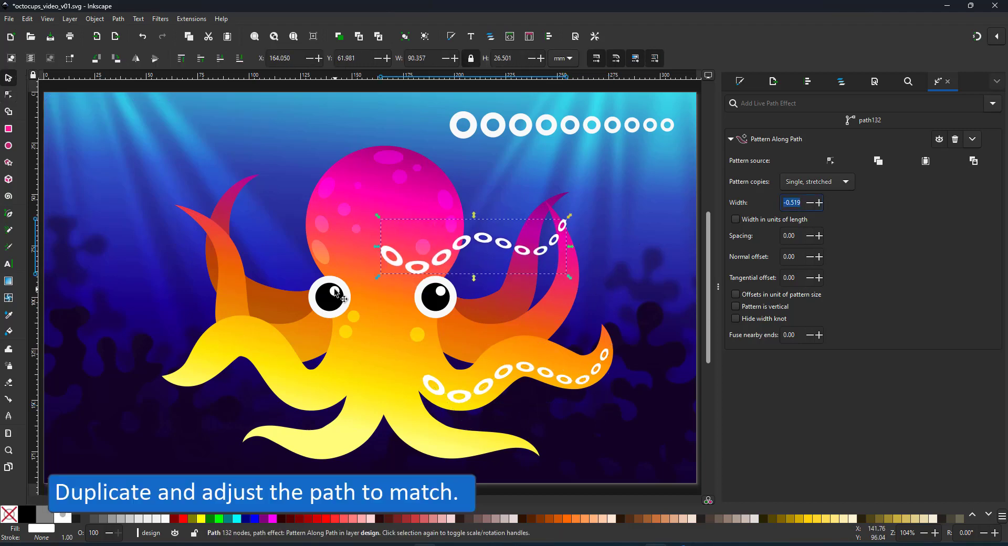
text(0.3)
key(Return)
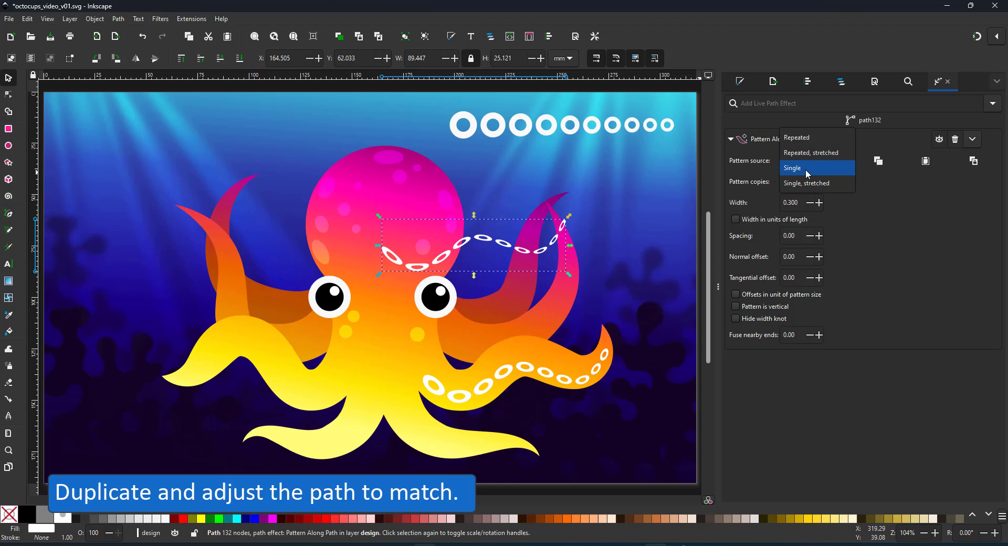
Step: Set the duplicated sucker row's pattern copies to Single, stretched and move its path's end nodes onto the front raised right tentacle
click(806, 183)
click(9, 96)
drag(384, 248, 454, 340)
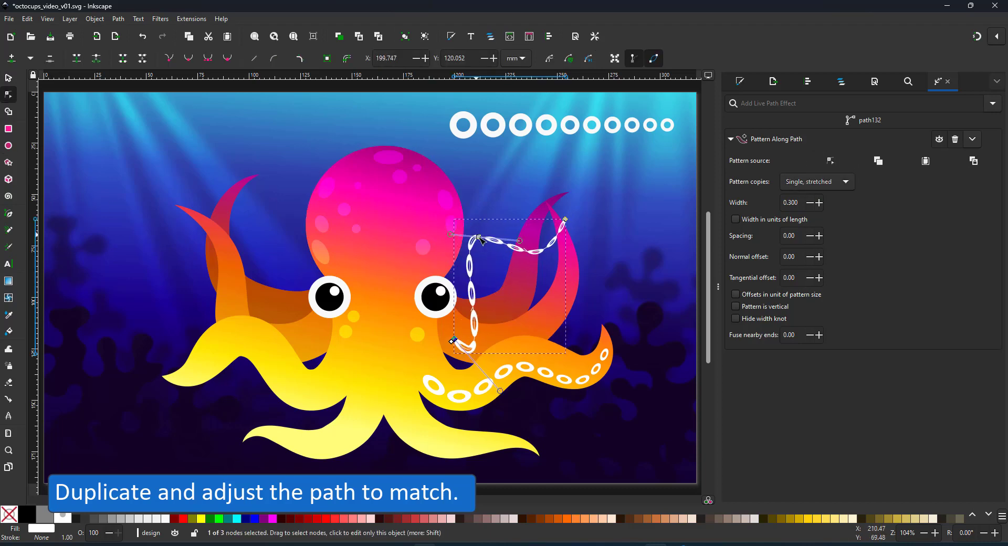
drag(481, 241, 564, 227)
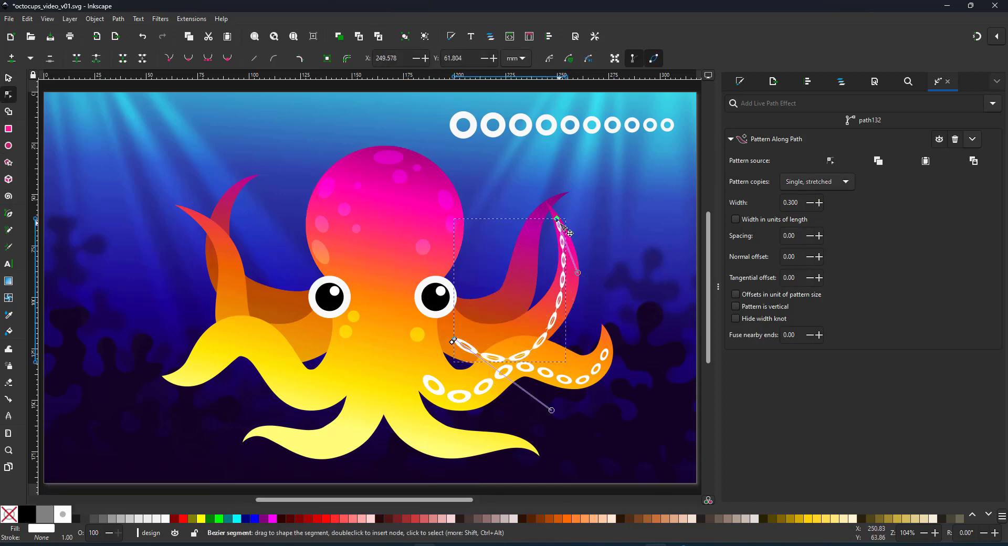
click(560, 223)
Step: Fine-tune the curve and position of the sucker row on the raised right tentacle and set its pattern width to 0.450
drag(577, 272, 588, 278)
drag(551, 410, 546, 362)
drag(454, 340, 457, 348)
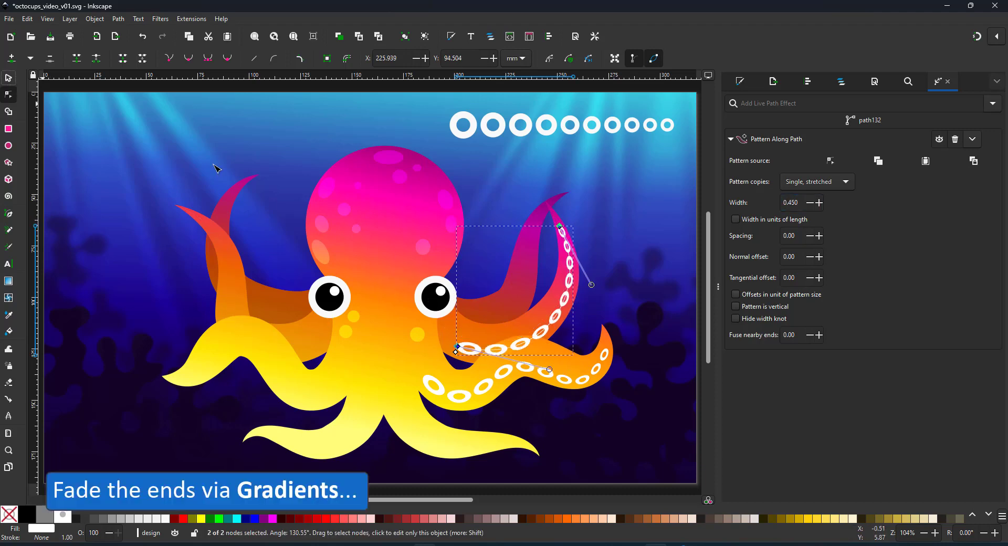
key(s)
drag(546, 321, 542, 335)
Step: Fade out the body ends of both right-hand sucker rows with short linear gradients from transparent to white
key(g)
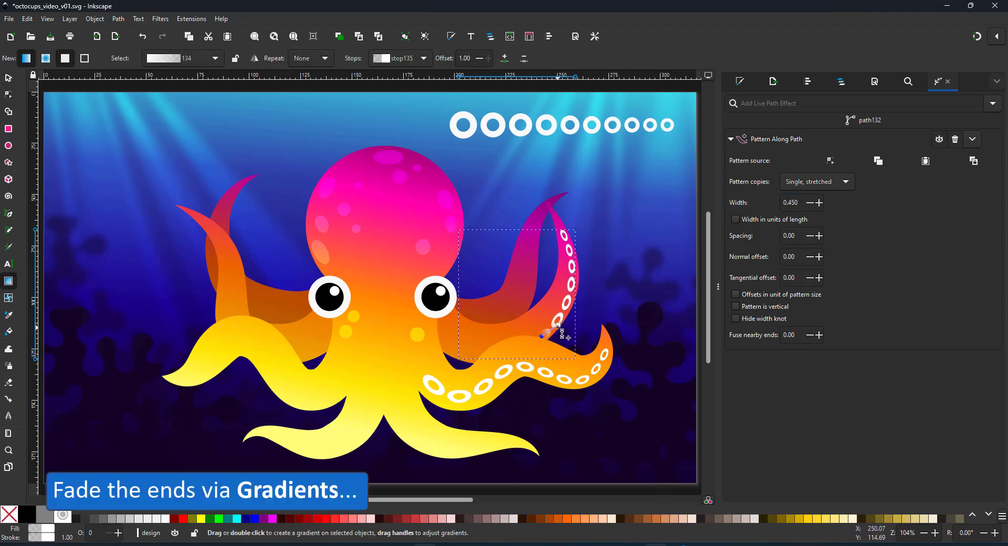
click(432, 387)
drag(428, 388, 470, 393)
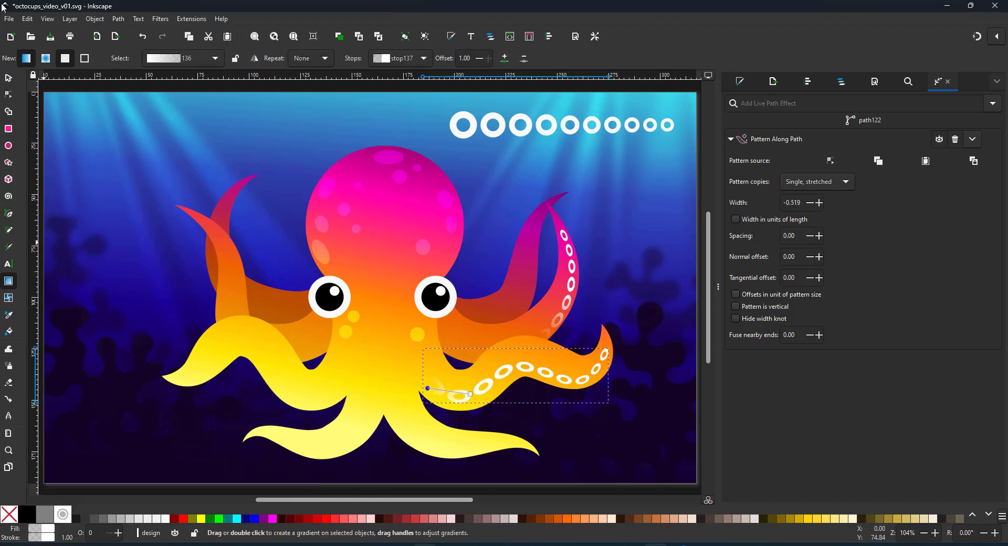
Step: Duplicate both faded sucker rows, flip the copies horizontally and move them onto the left tentacles
click(10, 78)
shift+click(569, 302)
key(ctrl+d)
key(h)
drag(462, 305, 208, 286)
Step: Edit the nodes and handles of the upper mirrored sucker row so it follows the front raised left tentacle
key(n)
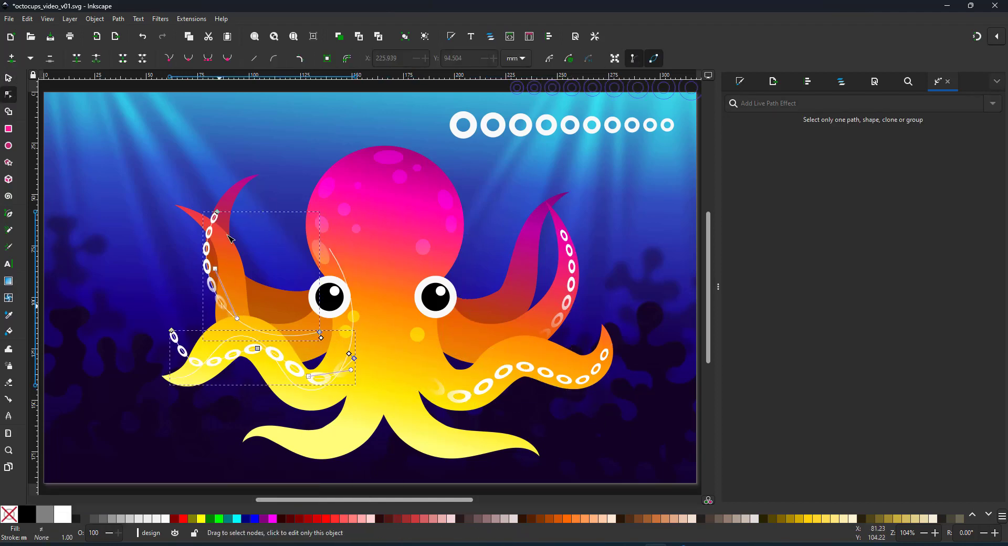
drag(216, 210, 183, 210)
drag(150, 269, 255, 238)
drag(183, 210, 198, 221)
drag(319, 331, 318, 352)
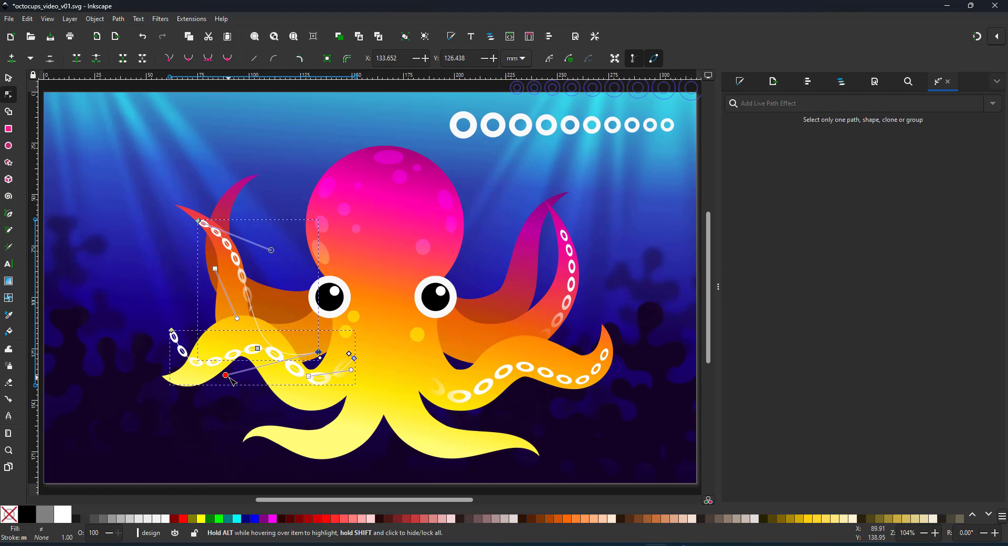
click(292, 321)
drag(263, 336, 235, 342)
Step: Reshape the lower mirrored sucker row's path so the rings run along the yellow left tentacle from its tip to its base
drag(171, 330, 179, 380)
drag(209, 432, 215, 381)
drag(257, 348, 242, 346)
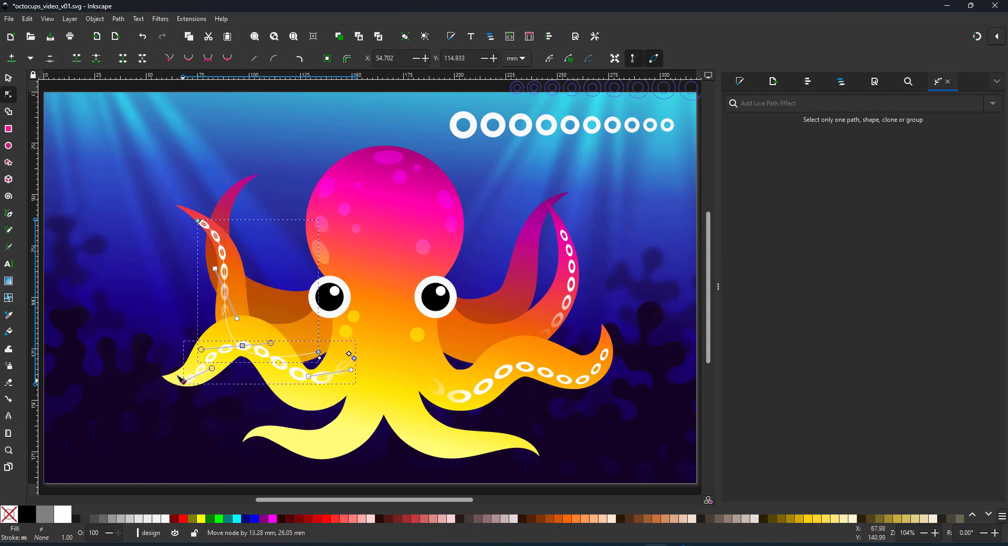
click(179, 380)
drag(354, 358, 345, 387)
drag(239, 345, 249, 346)
drag(298, 439, 280, 412)
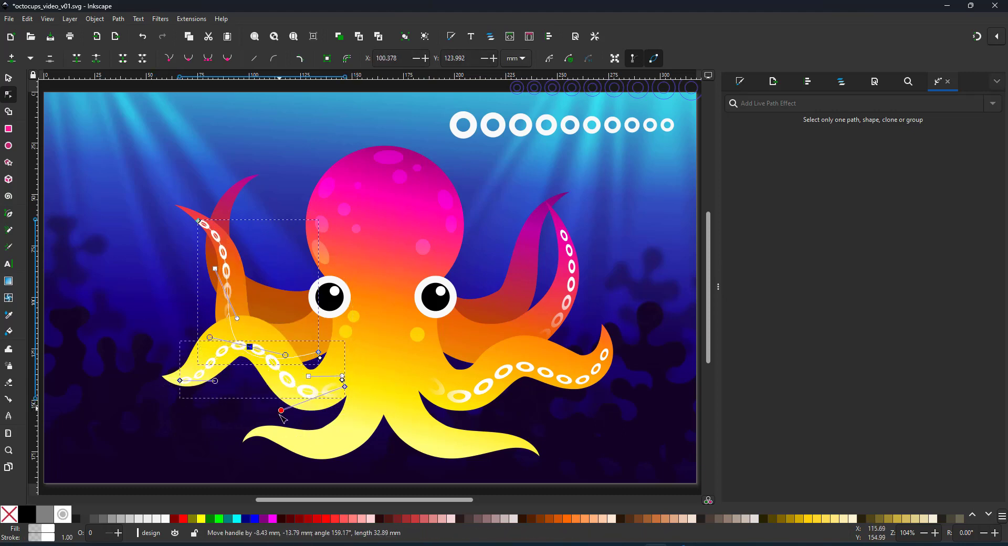
click(263, 399)
Step: Select both left sucker rows and the raised right one and lower their opacity to 49.8%
click(9, 78)
shift+click(571, 268)
click(740, 81)
click(843, 492)
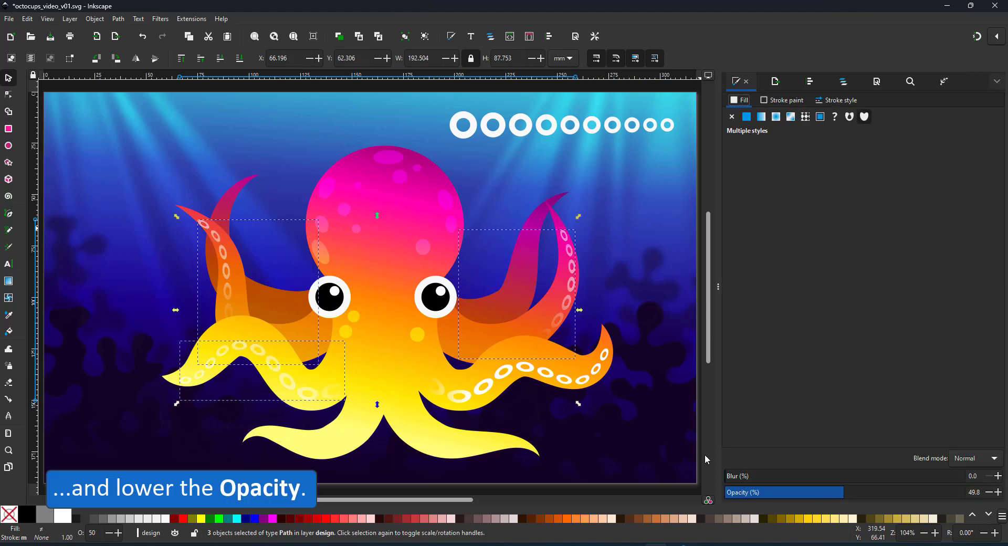
Step: Hide the original row of white rings that served as the pattern source
click(642, 434)
click(551, 138)
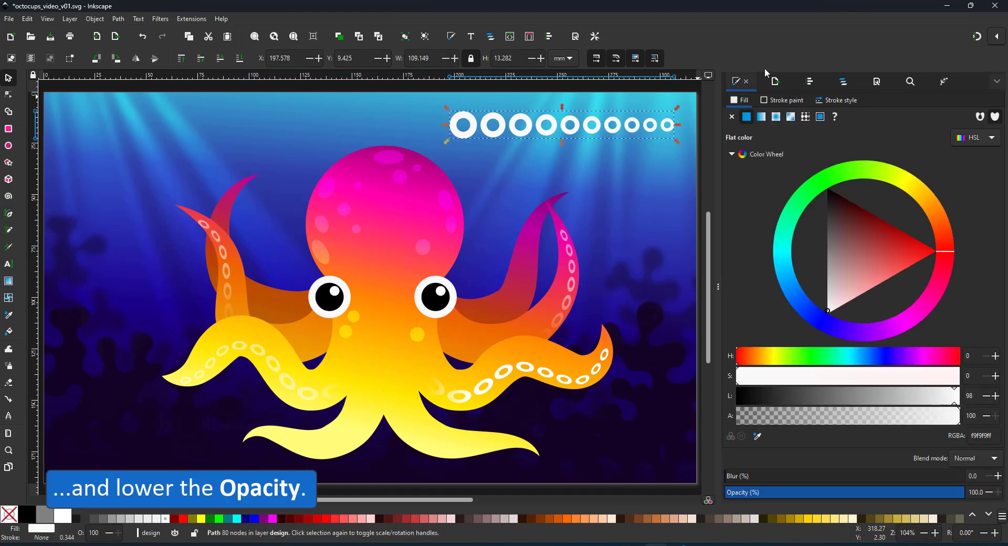
click(836, 83)
click(982, 181)
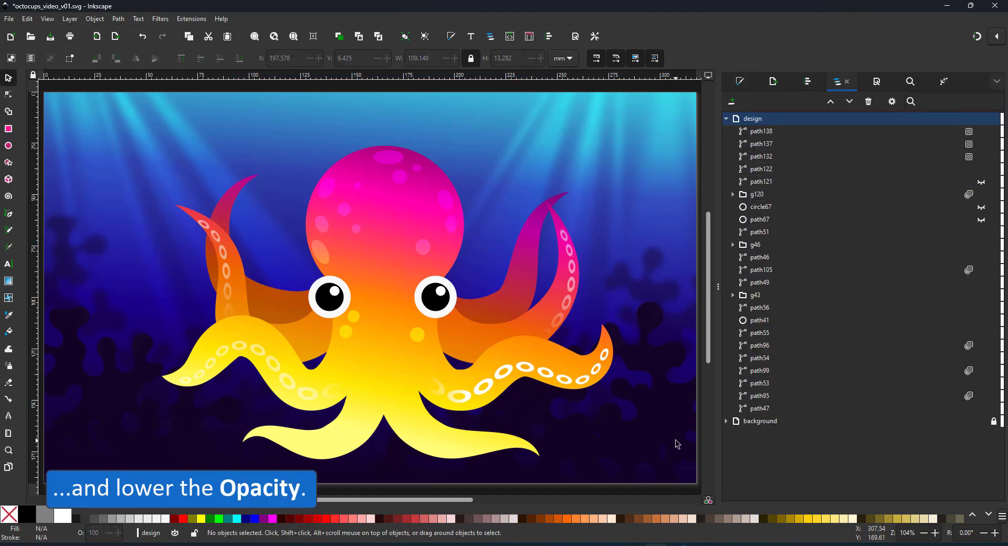
Step: Select the entire octopus and move it slightly up and left toward the middle of the page
drag(97, 127, 649, 491)
drag(396, 338, 383, 316)
click(357, 491)
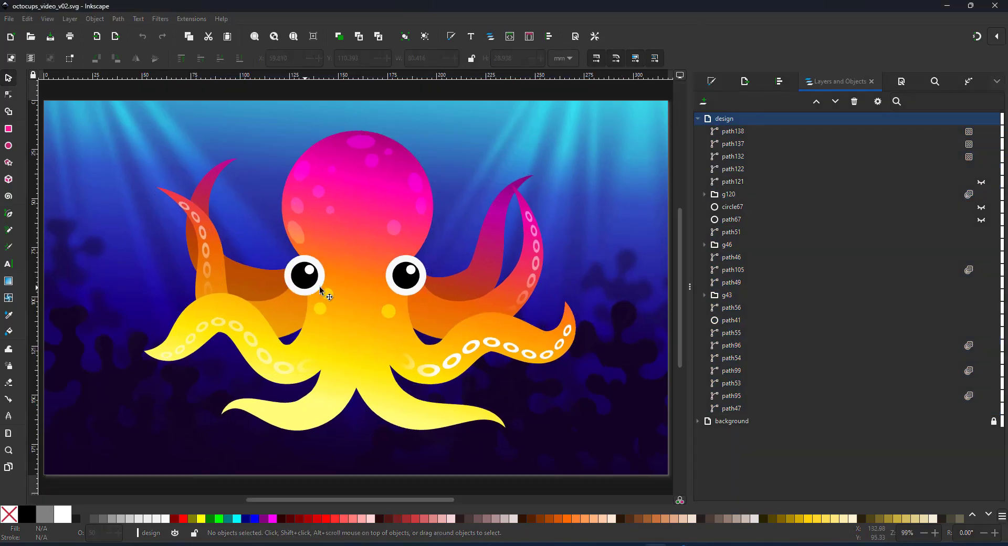
Step: Scale both eyes down together to about 59.1 by 16.9 mm and raise them above the spots group in the stacking order
click(315, 288)
shift+click(420, 282)
drag(430, 253, 417, 272)
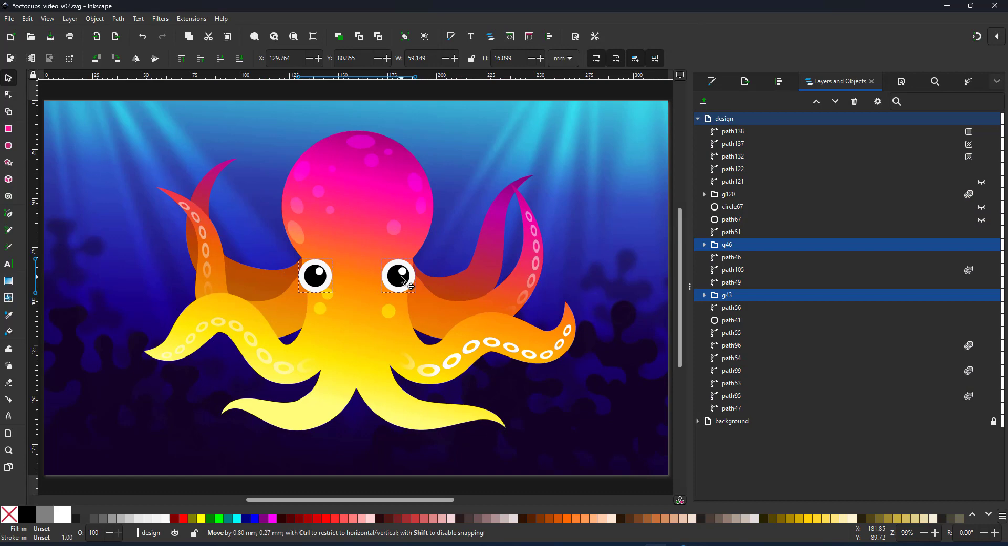
key(Page_Up)
key(Page_Up)
key(Page_Up)
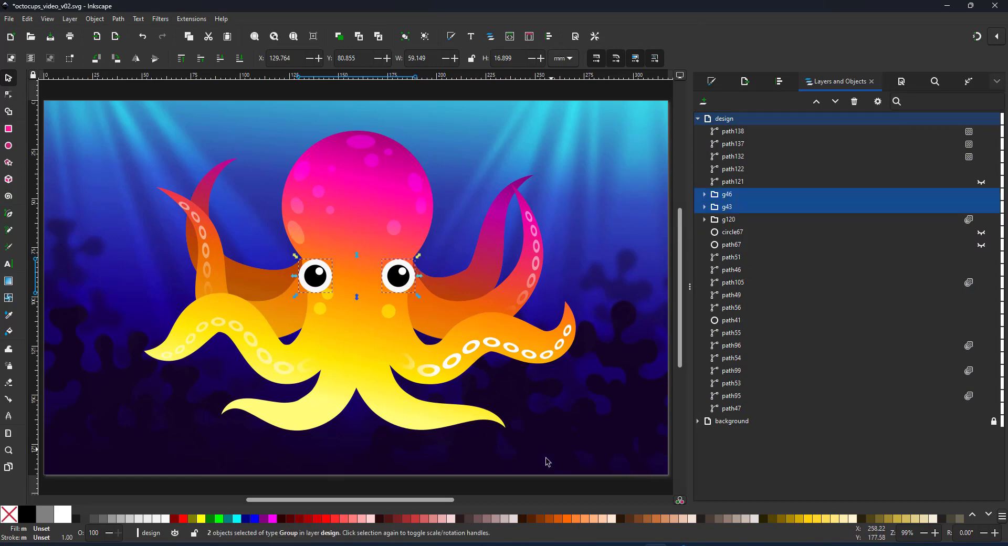
Step: Group all the octopus artwork, scale it to about 131.7 by 91.5 mm and place it in the page's upper left area
drag(117, 91, 446, 348)
key(ctrl+g)
key(ctrl+z)
drag(579, 435, 404, 338)
drag(335, 277, 260, 272)
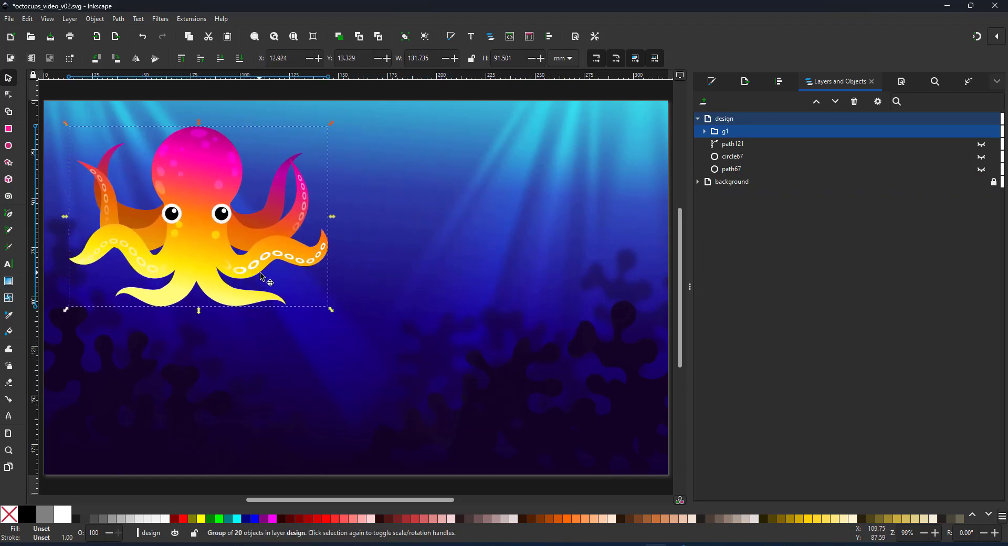
Step: Rotate the octopus group slightly counterclockwise and resize it to about 144.4 by 101.3 mm
key(ctrl+z)
drag(330, 123, 311, 101)
click(294, 159)
drag(230, 218, 249, 234)
drag(343, 321, 367, 339)
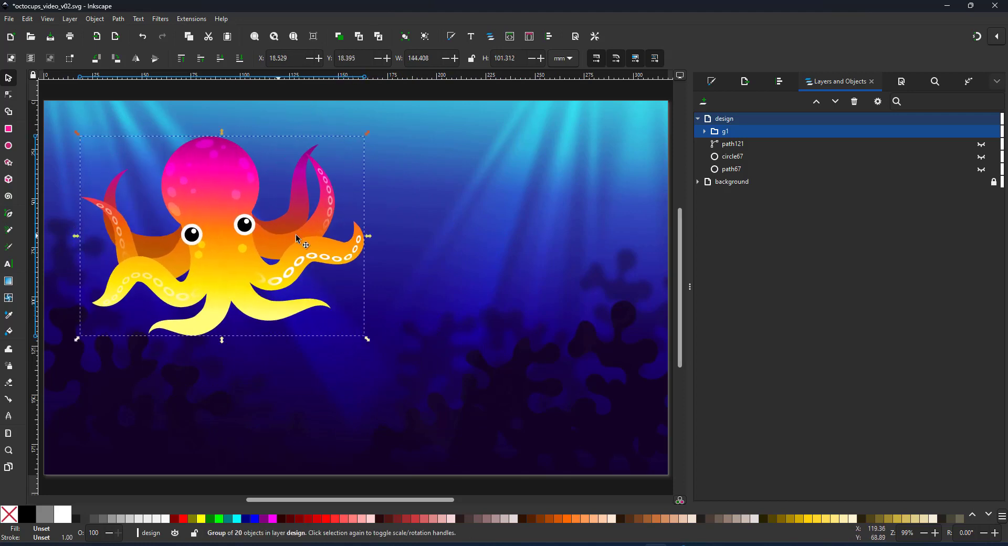
Step: Add a new layer named "design 2" above the current layer
click(703, 103)
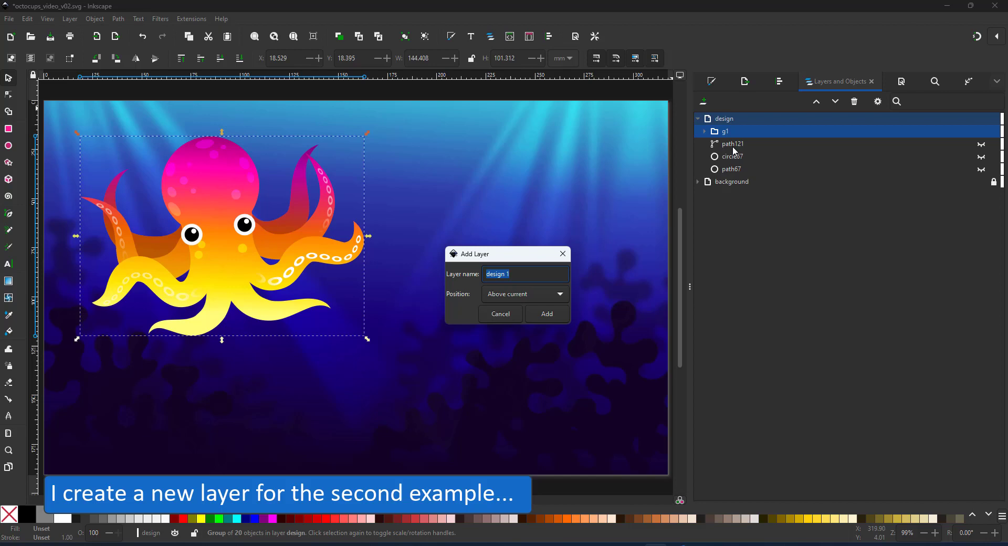
text(design 2)
key(Return)
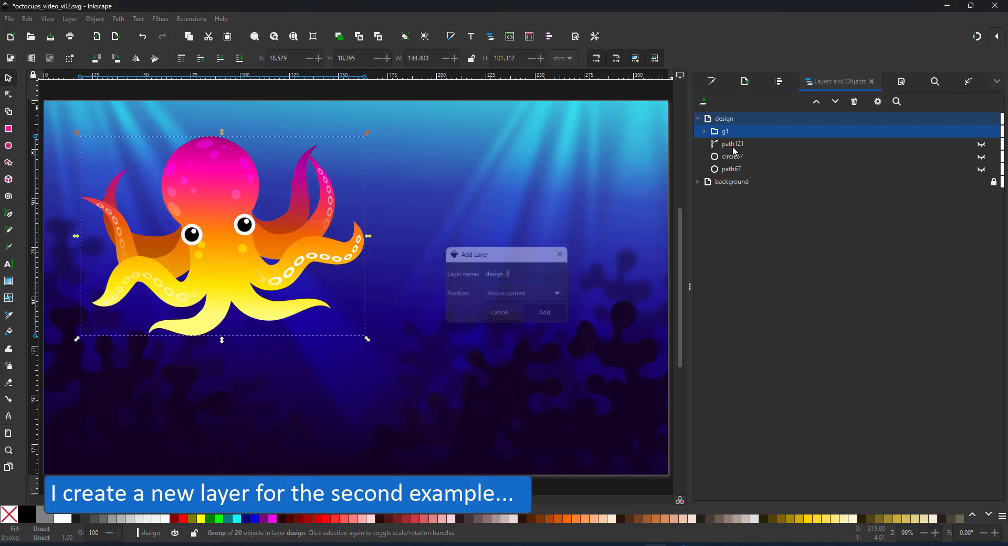
Step: Copy the octopus's head circle into design 2 and turn it into a tilted ellipse about 73.5 by 54.4 mm on the page's right half
ctrl+click(227, 187)
key(ctrl+c)
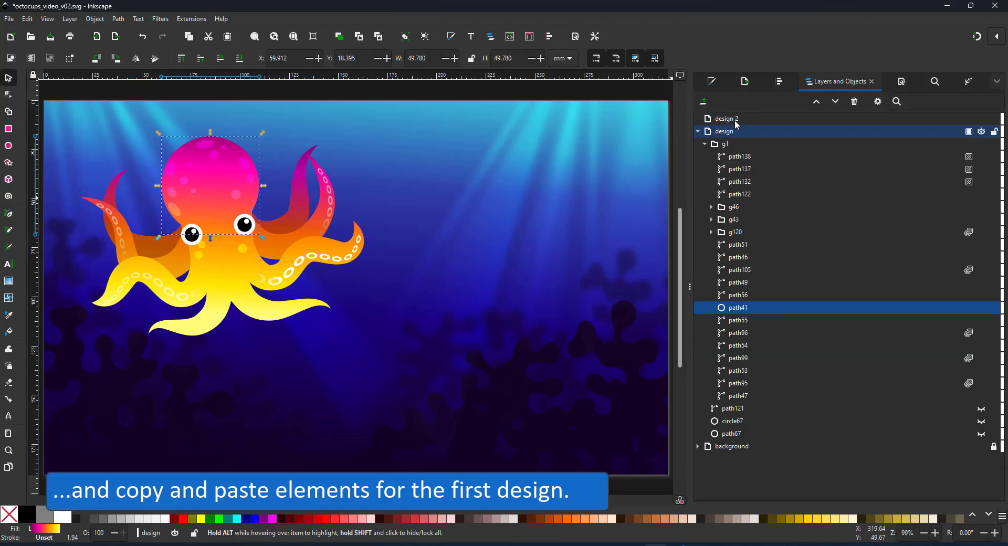
click(735, 120)
key(ctrl+v)
drag(528, 235, 562, 273)
click(549, 247)
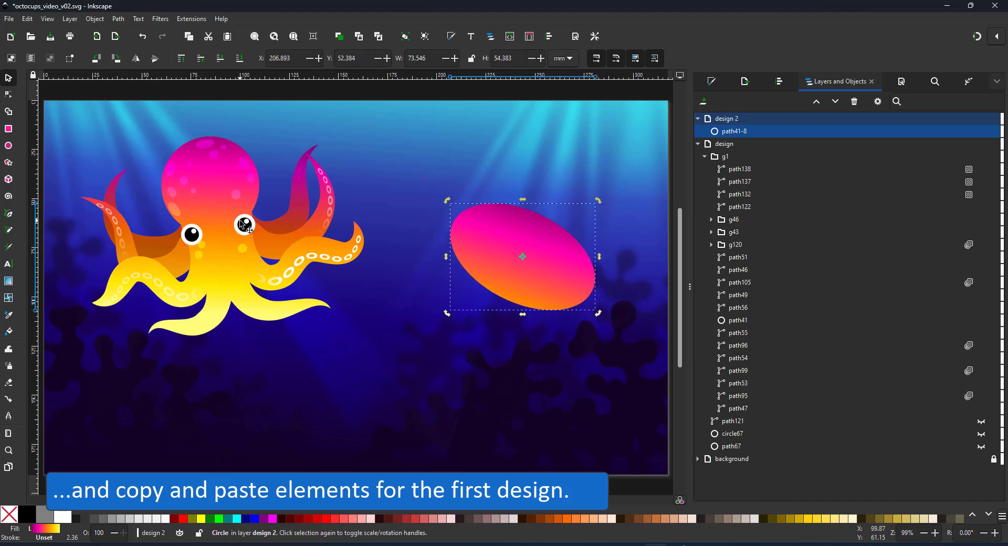
Step: Copy one of the octopus's eyes into design 2, place it on the new elliptical head and duplicate it for a second eye
click(245, 224)
click(740, 219)
key(ctrl+c)
click(733, 122)
key(ctrl+v)
drag(565, 226, 517, 262)
key(ctrl+d)
Step: Copy the lower right yellow tentacle into design 2 and place it beneath the new head
ctrl+click(294, 310)
key(ctrl+c)
click(740, 132)
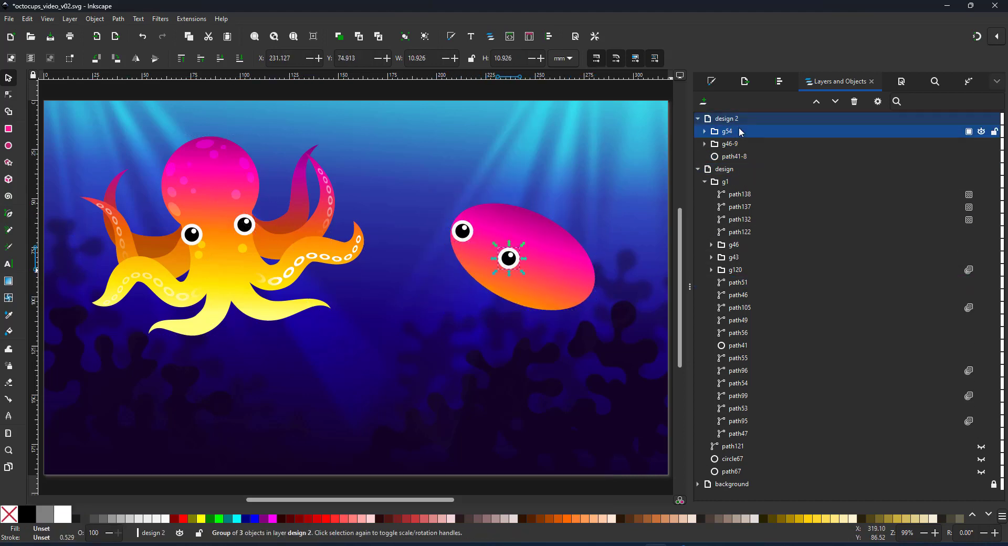
key(ctrl+v)
drag(434, 328, 487, 329)
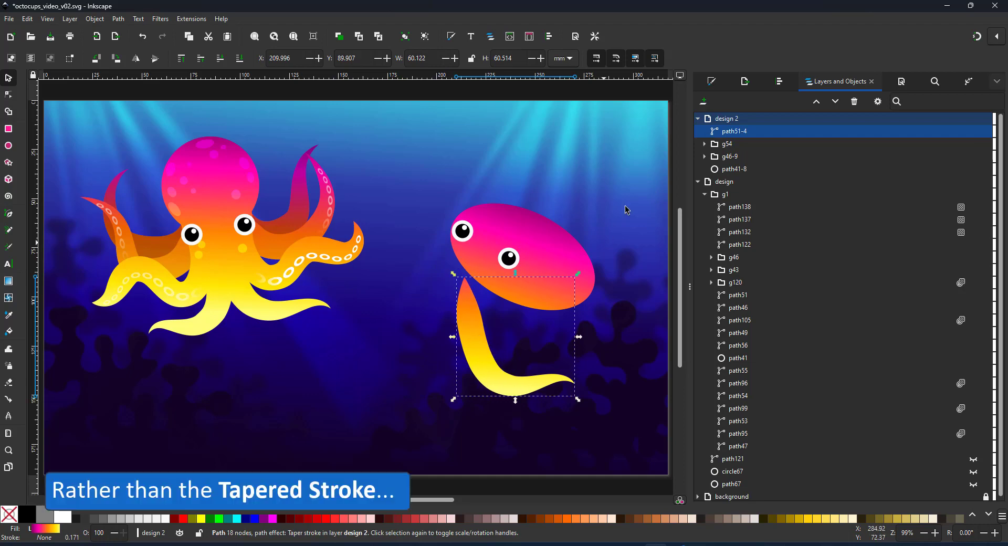
Step: Replace the copied tentacle's Taper stroke effect with Power stroke
click(966, 83)
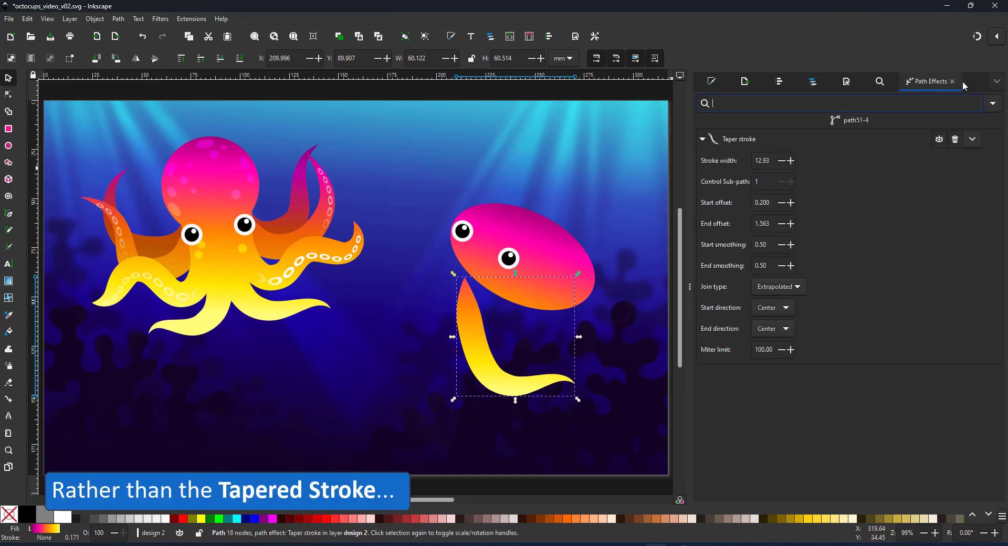
click(955, 139)
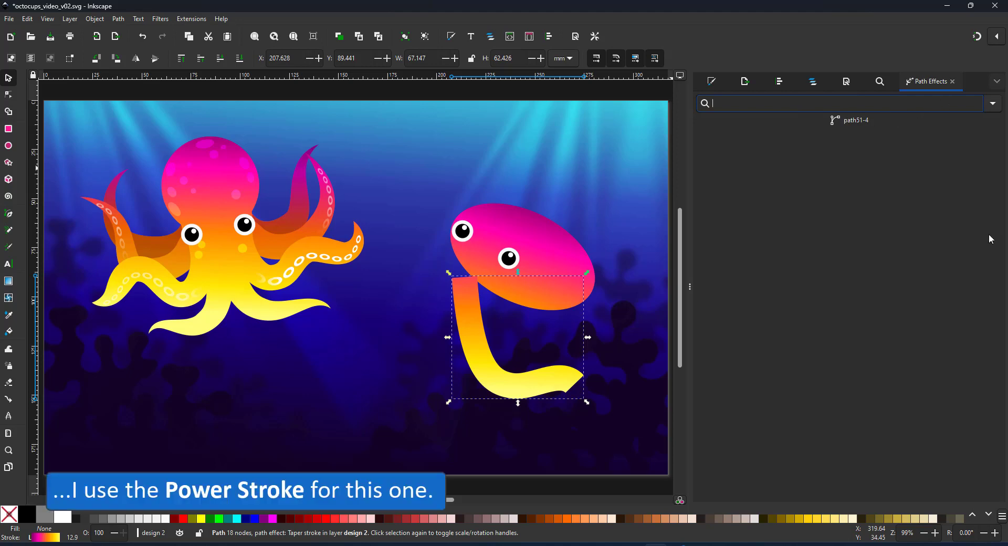
text(po)
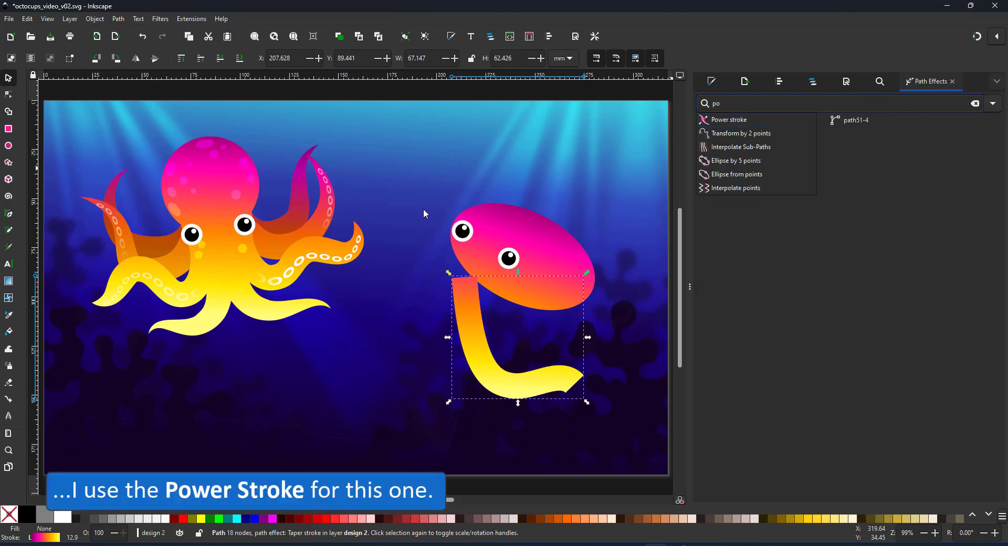
click(786, 120)
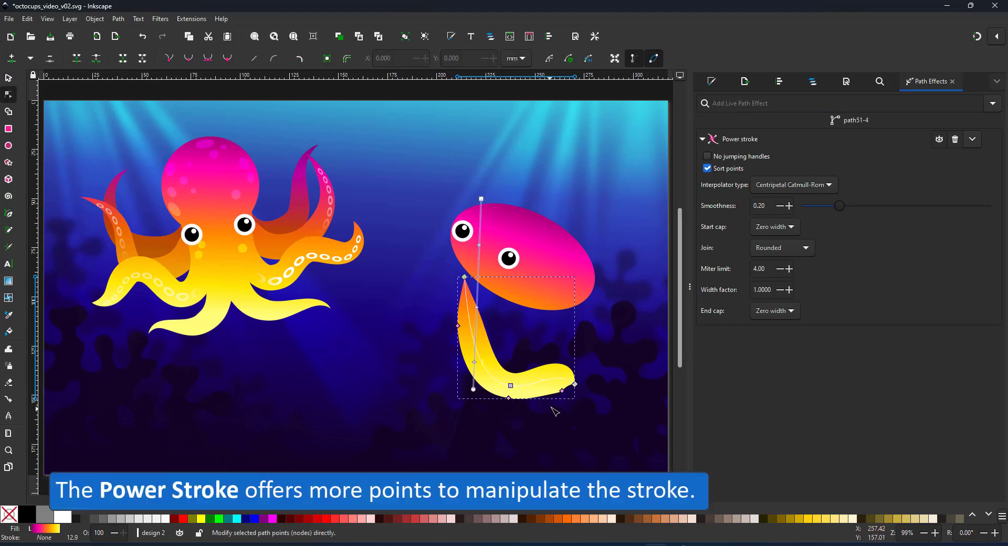
Step: Adjust the tentacle's Power stroke width points and reshape its path to sweep from under the head toward the right
mouse_move(563, 391)
mouse_down()
mouse_move(513, 391)
mouse_move(539, 394)
mouse_up()
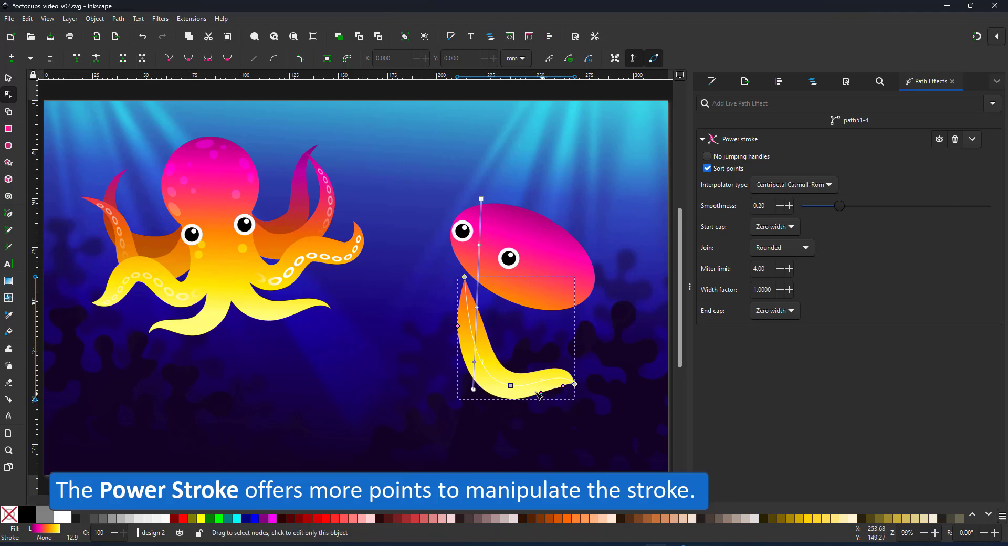
drag(459, 328, 451, 290)
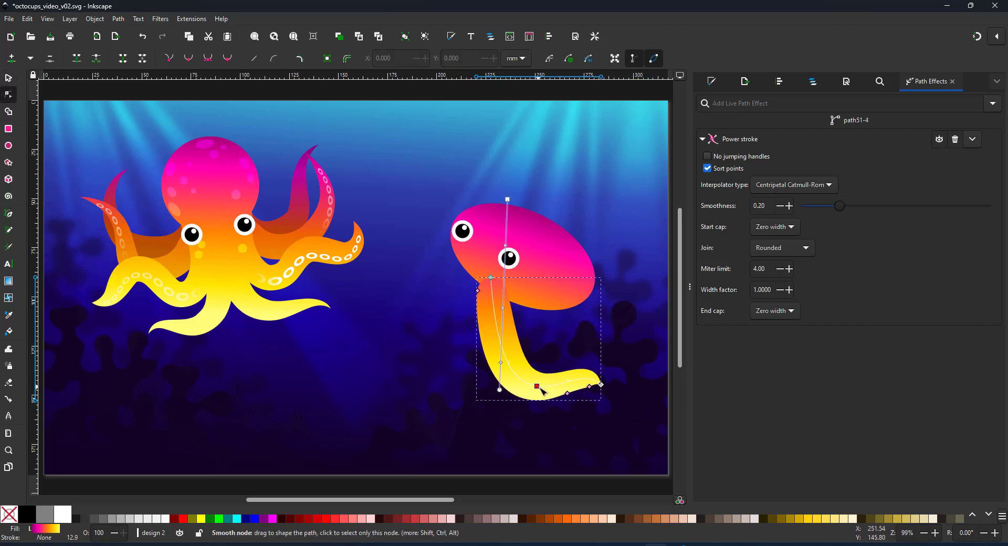
drag(601, 385, 626, 341)
drag(518, 361, 574, 321)
drag(490, 277, 475, 261)
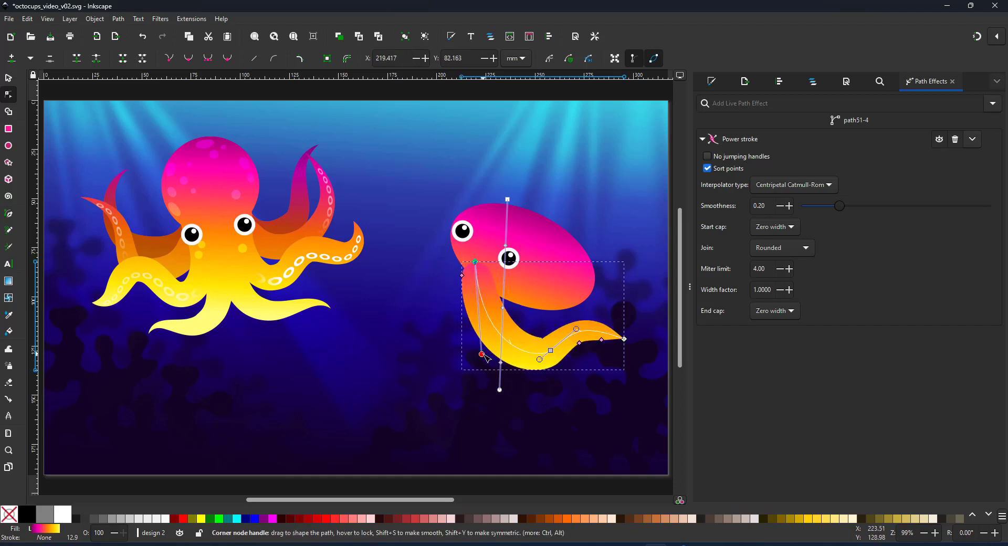
drag(482, 353, 465, 396)
Step: Duplicate the new tentacle, shift the copy slightly left and pull its middle node down
click(5, 78)
key(ctrl+d)
mouse_move(557, 347)
mouse_down()
mouse_move(575, 341)
mouse_move(542, 344)
mouse_up()
click(542, 344)
click(527, 382)
drag(525, 383, 525, 427)
click(9, 95)
key(ctrl+z)
drag(532, 344, 527, 386)
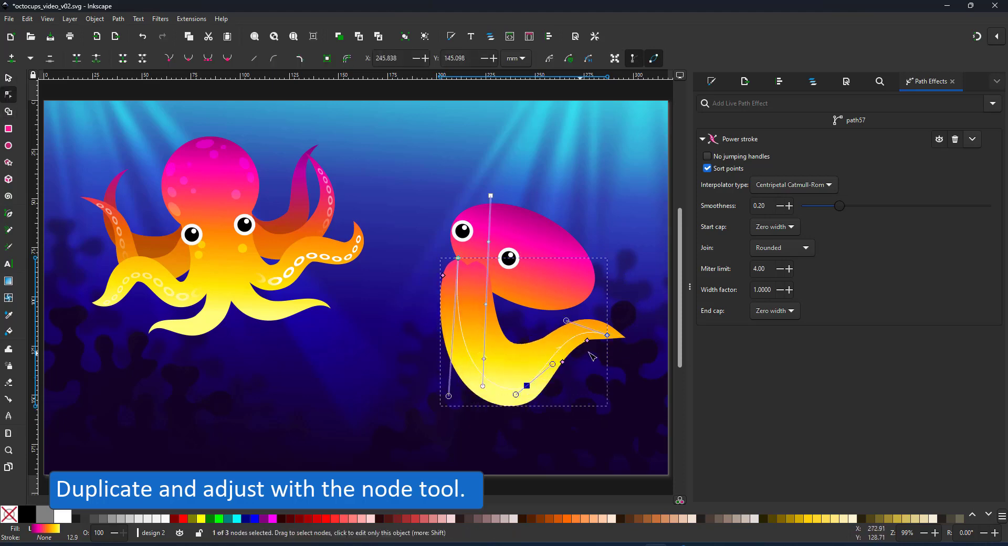
Step: Reshape the second tentacle's tip, middle and base so it curves to the right just below the first tentacle
drag(607, 335, 630, 377)
drag(553, 364, 567, 384)
drag(463, 337, 444, 342)
drag(629, 377, 593, 386)
drag(526, 386, 509, 396)
mouse_move(457, 258)
mouse_down()
mouse_move(429, 266)
mouse_move(463, 251)
mouse_up()
Step: Duplicate the second tentacle, delete the copy's middle node and bend it upward with its tip above the head
key(ctrl+d)
drag(493, 382, 540, 421)
key(Delete)
drag(593, 386, 469, 132)
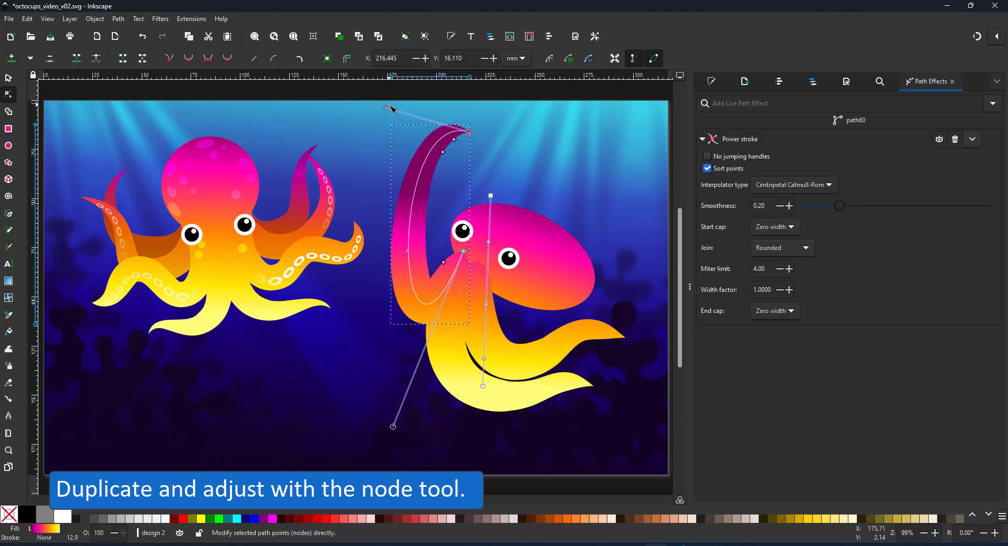
drag(392, 108, 374, 157)
drag(394, 427, 396, 264)
Step: Duplicate the raised tentacle and reshape the copy to hang from the head with its tip below the second tentacle
click(477, 136)
key(ctrl+d)
drag(469, 133, 472, 164)
drag(396, 264, 363, 240)
drag(463, 251, 450, 273)
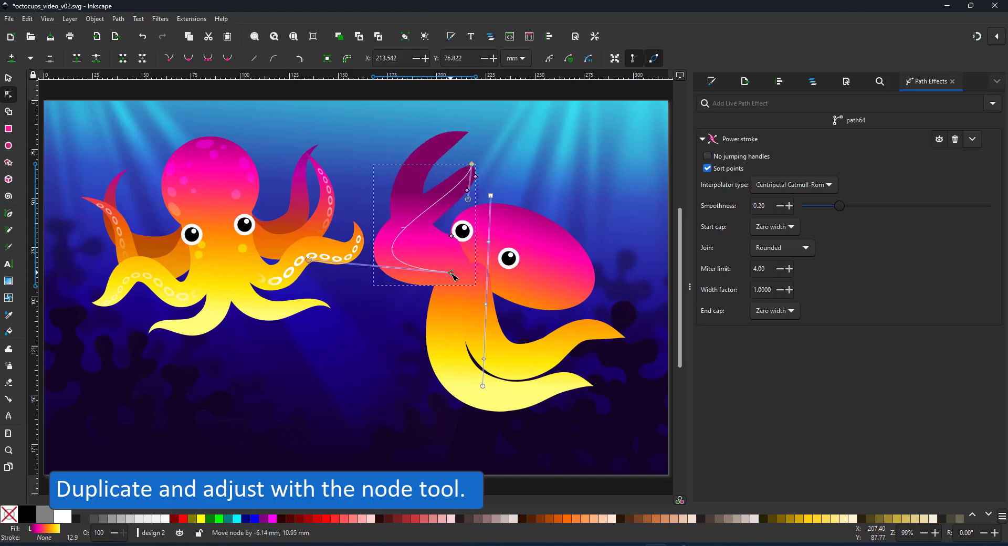
drag(348, 262, 345, 293)
drag(377, 189, 413, 186)
drag(472, 163, 497, 424)
drag(403, 321, 447, 345)
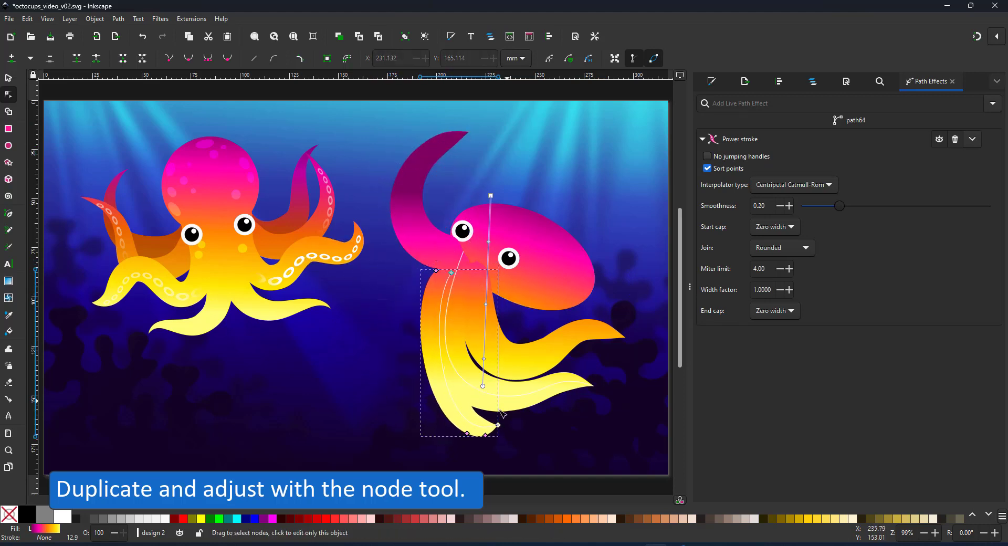
click(497, 424)
drag(441, 449, 420, 413)
Step: Bend the raised tentacle downward so it hangs from the head with its tip at the lower left of the other tentacles
click(454, 143)
key(v)
drag(463, 149, 441, 414)
drag(346, 386, 481, 367)
drag(441, 414, 378, 418)
drag(401, 235, 437, 280)
drag(418, 369, 417, 412)
Step: Bend the front hanging tentacle so it runs almost straight down from the head with its tip pointing downward
click(455, 393)
drag(498, 424, 479, 437)
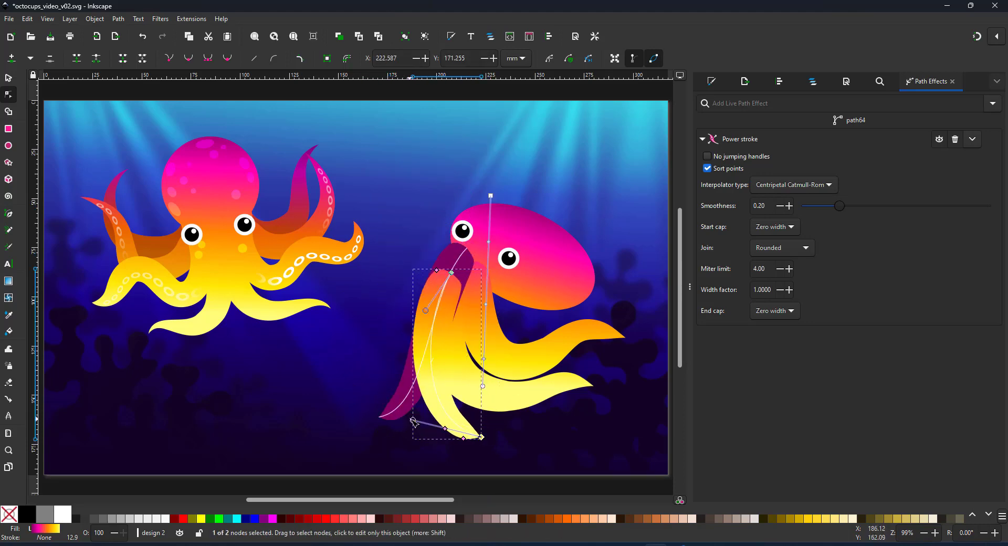
drag(411, 421, 501, 393)
drag(479, 438, 441, 447)
Step: Duplicate the front hanging tentacle and reshape the copy to curve up to the right, its tip raised beside the head
key(ctrl+d)
drag(452, 273, 499, 282)
drag(442, 446, 563, 418)
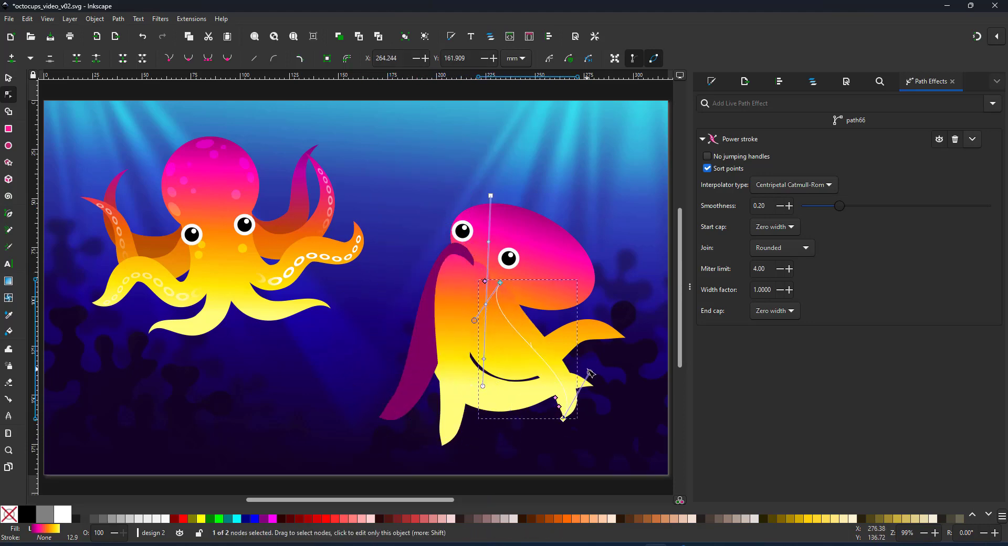
drag(590, 372, 519, 422)
drag(473, 320, 550, 345)
drag(563, 419, 642, 293)
drag(550, 345, 499, 372)
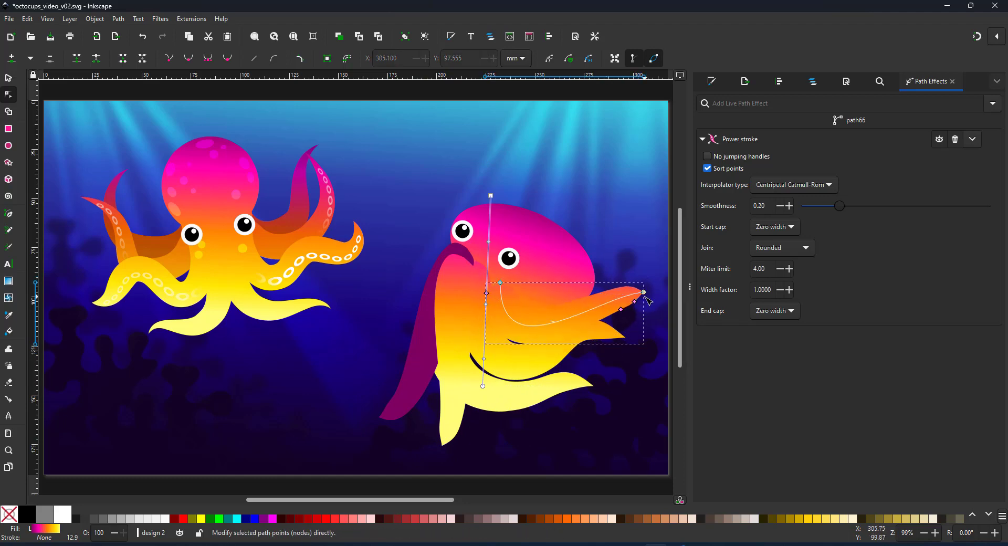
drag(642, 293, 617, 276)
drag(572, 280, 599, 324)
Step: Duplicate the raised right tentacle and bend the copy down so its tip lies lowest among the right tentacles
drag(616, 276, 629, 405)
key(ctrl+d)
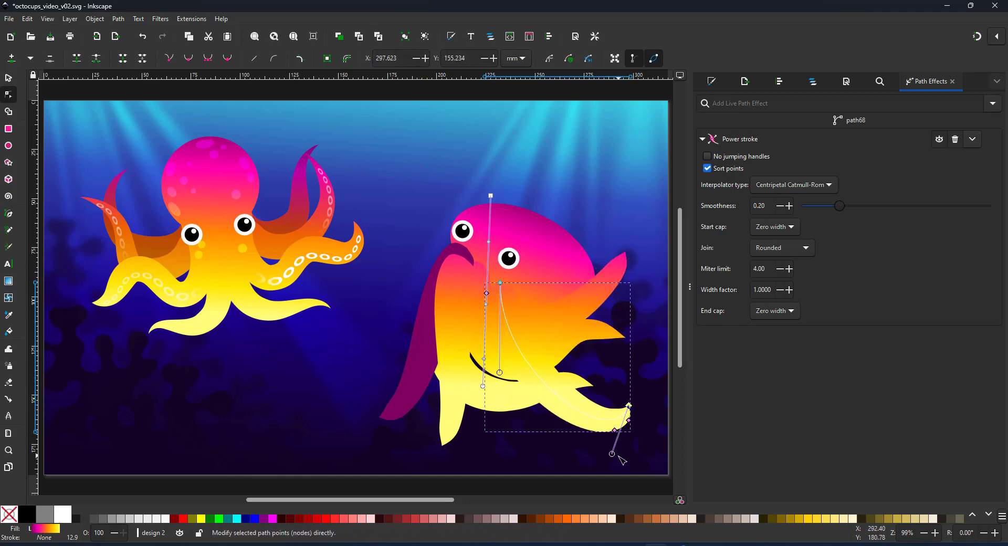
drag(612, 453, 534, 441)
Step: Recolour the first two gradient stops of the front hanging tentacle to dark red (7f0100) and red
click(459, 274)
click(712, 83)
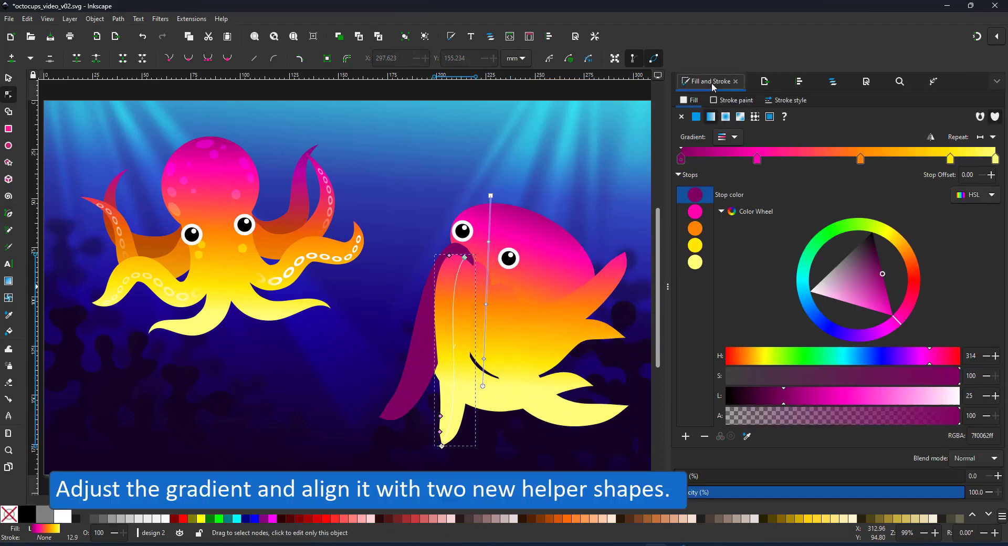
mouse_move(897, 320)
mouse_down()
mouse_move(892, 285)
mouse_move(924, 284)
mouse_up()
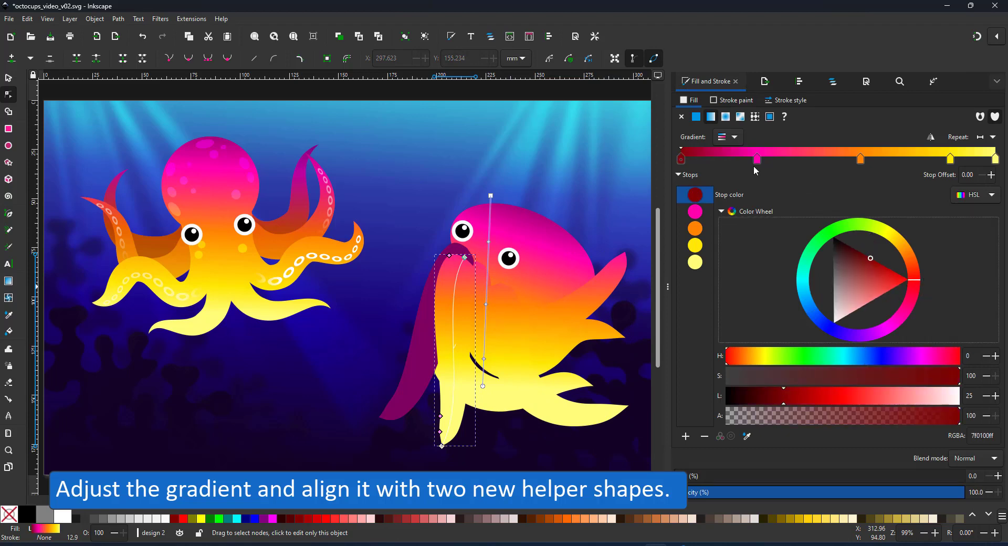
click(756, 159)
click(910, 278)
Step: Recolour the remaining three gradient stops to magenta (f700ff), blue and light blue (79e1ff)
click(861, 159)
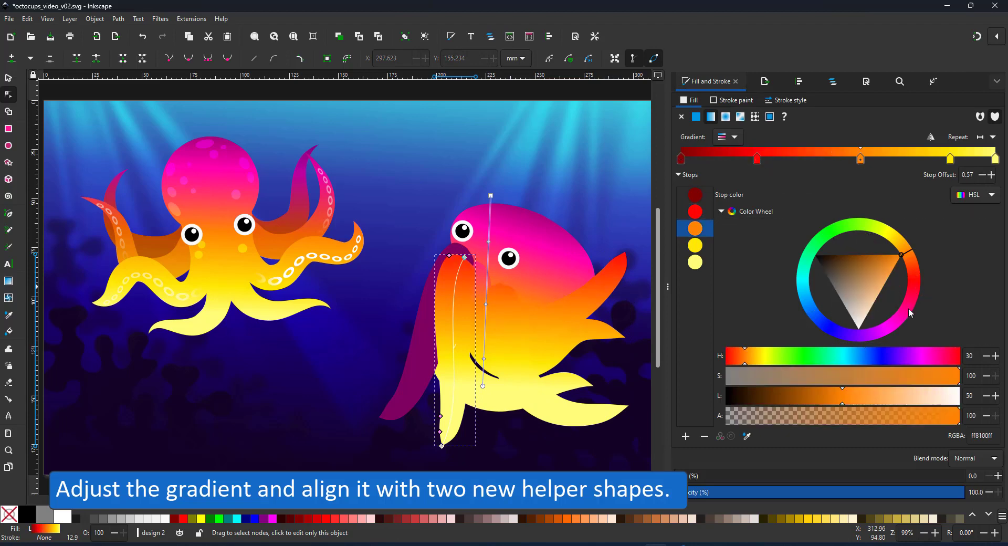
click(908, 308)
click(950, 159)
click(816, 322)
click(995, 159)
drag(804, 319, 774, 301)
Step: Shift the red and magenta stops further along the gradient, magenta to offset 0.62, and delete the blue stop
drag(756, 159, 778, 159)
drag(859, 159, 875, 159)
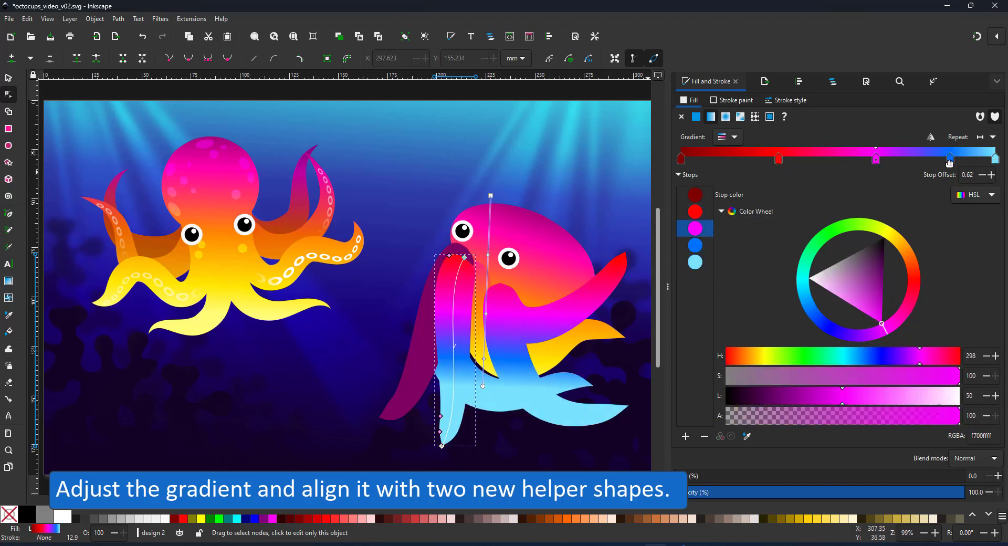
drag(950, 159, 937, 249)
key(Delete)
Step: Recolour the magenta stop purple (a200ff) and start the gradient with red followed by dark red (840202) at offset 0.16
click(876, 158)
drag(886, 327, 875, 346)
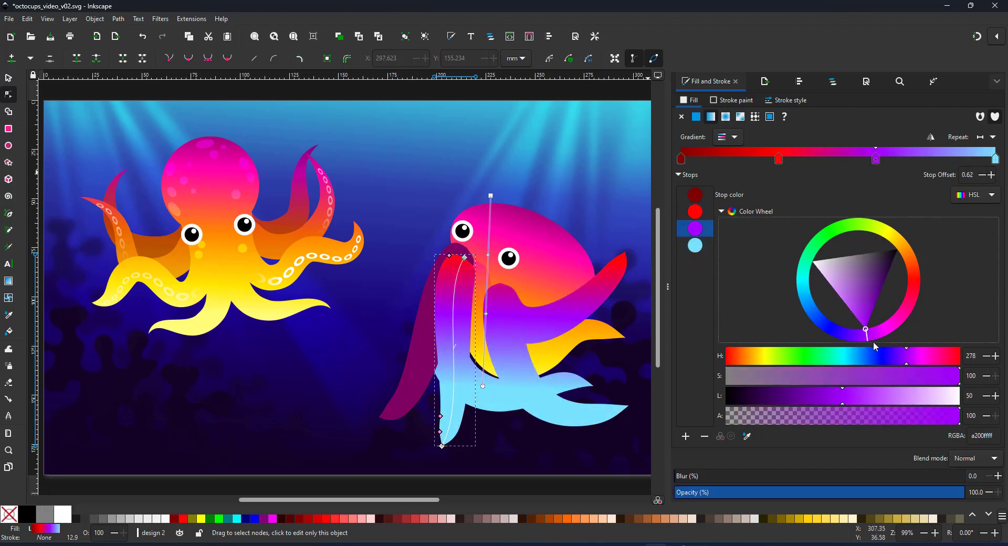
drag(681, 159, 730, 159)
click(907, 280)
click(870, 258)
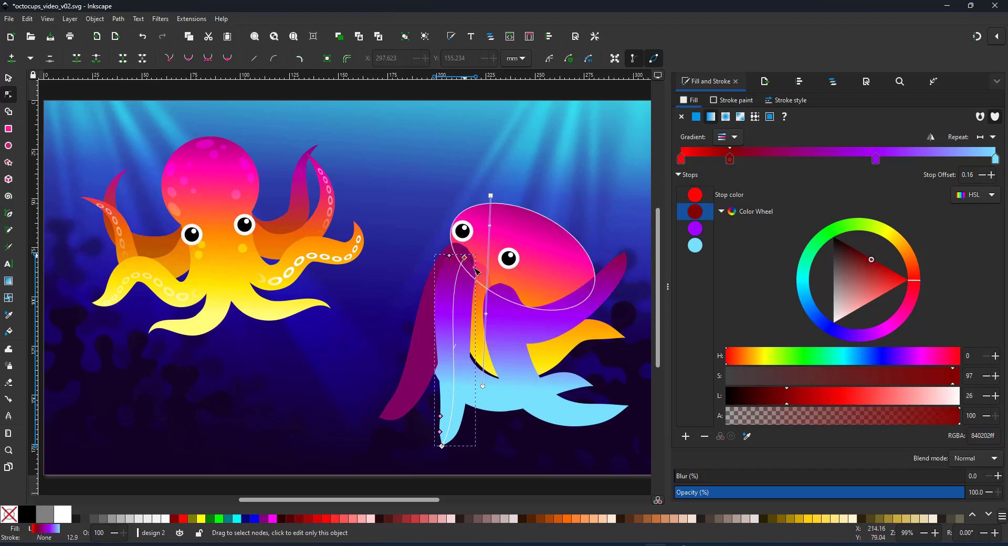
Step: Apply the red, purple and light blue gradient 74 to the second octopus's remaining tentacles and head
click(2, 82)
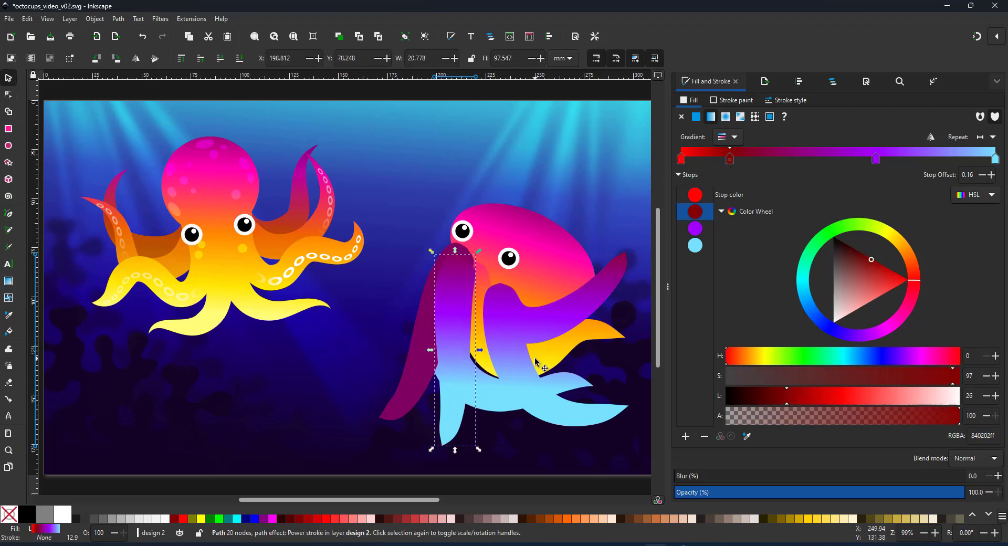
click(599, 329)
shift+click(421, 356)
click(735, 140)
click(704, 181)
click(533, 253)
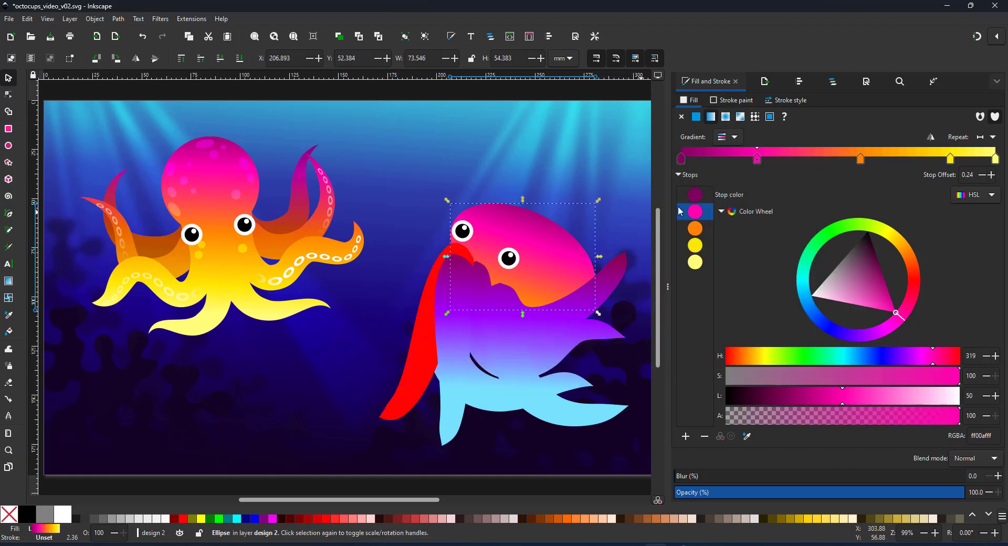
click(727, 136)
click(735, 201)
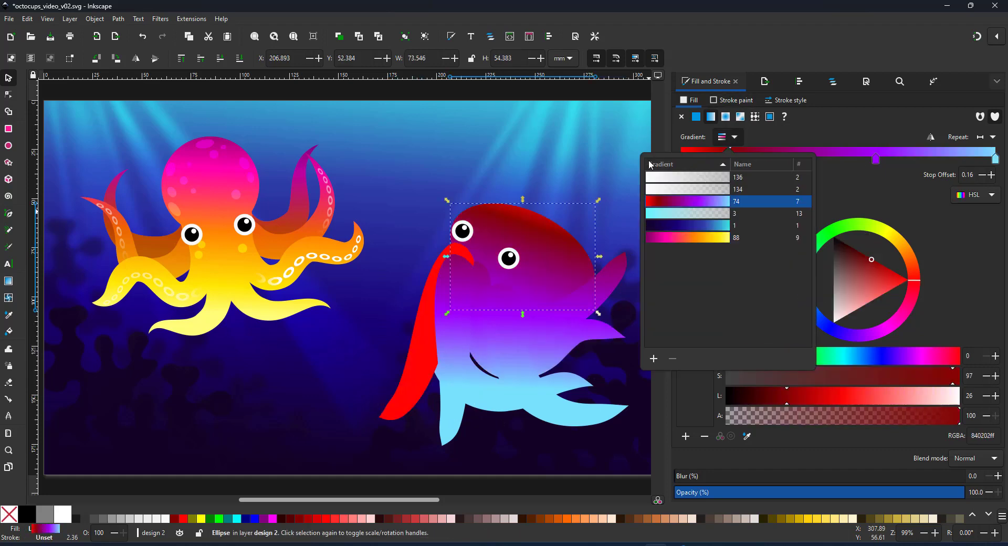
click(723, 134)
Step: Create two small semi-transparent white helper circles, one below the left tentacles and a copy above the head
click(9, 146)
mouse_move(382, 448)
mouse_down()
mouse_move(395, 461)
mouse_move(580, 153)
mouse_up()
key(s)
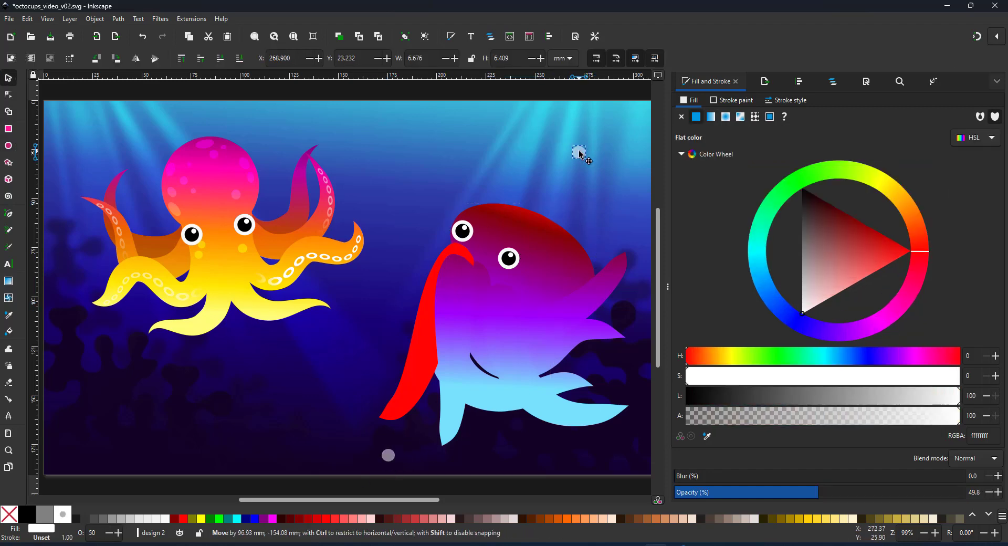
Step: Redraw the head's gradient from the upper helper circle to the lower helper circle with snapping turned on
click(489, 240)
key(g)
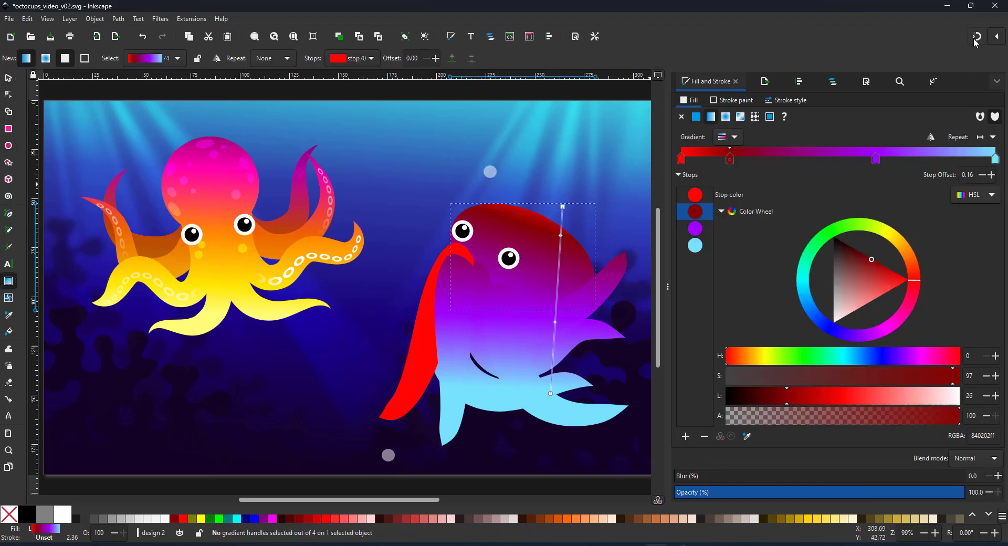
click(560, 204)
key(ctrl+z)
click(552, 232)
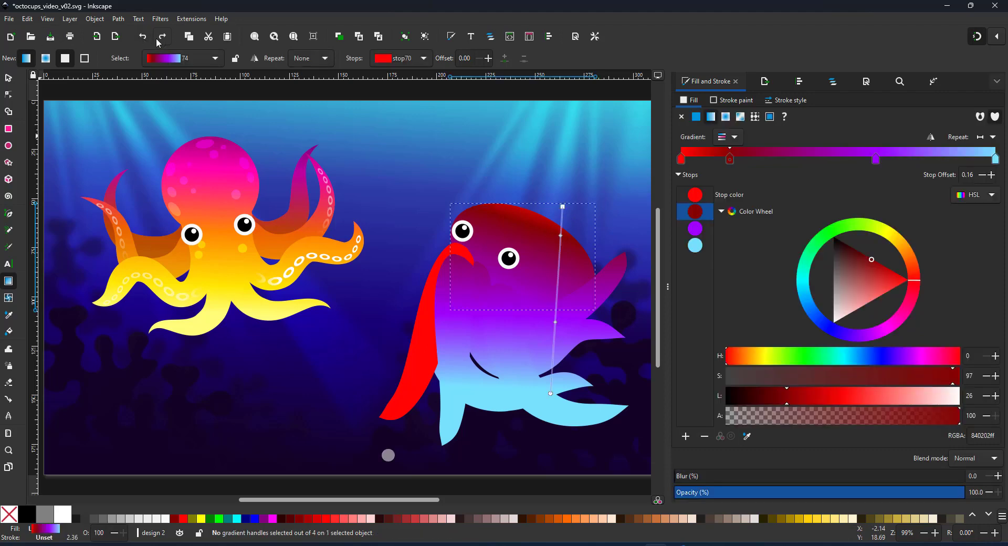
drag(491, 167, 392, 464)
click(391, 464)
Step: Align the front hanging tentacle's gradient from the upper helper circle to the lower one
click(454, 403)
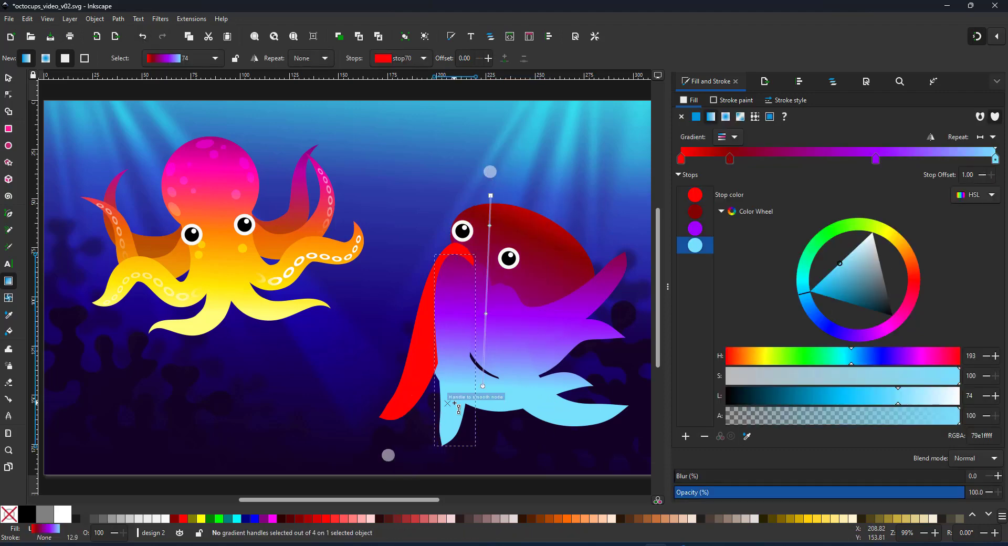
drag(490, 167, 389, 457)
click(388, 456)
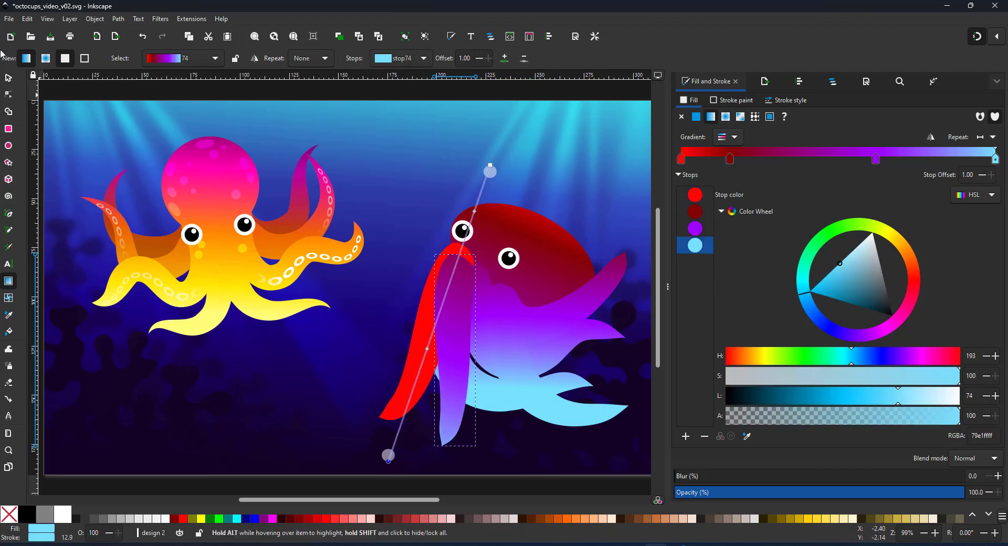
Step: Copy the front hanging tentacle and paste its style onto the other five tentacles
click(9, 78)
click(42, 20)
mouse_move(30, 20)
click(60, 87)
click(417, 384)
shift+click(574, 379)
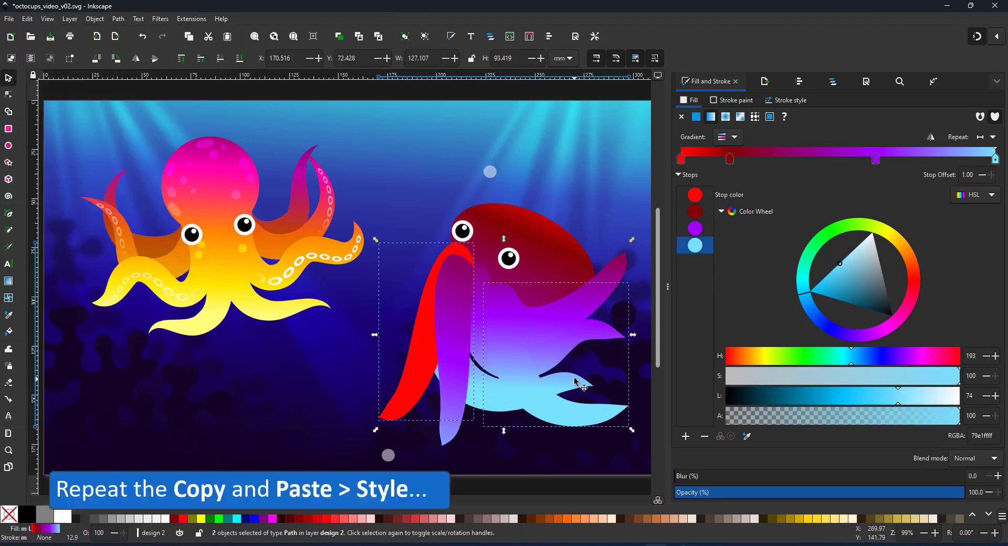
click(27, 18)
mouse_move(79, 126)
click(259, 145)
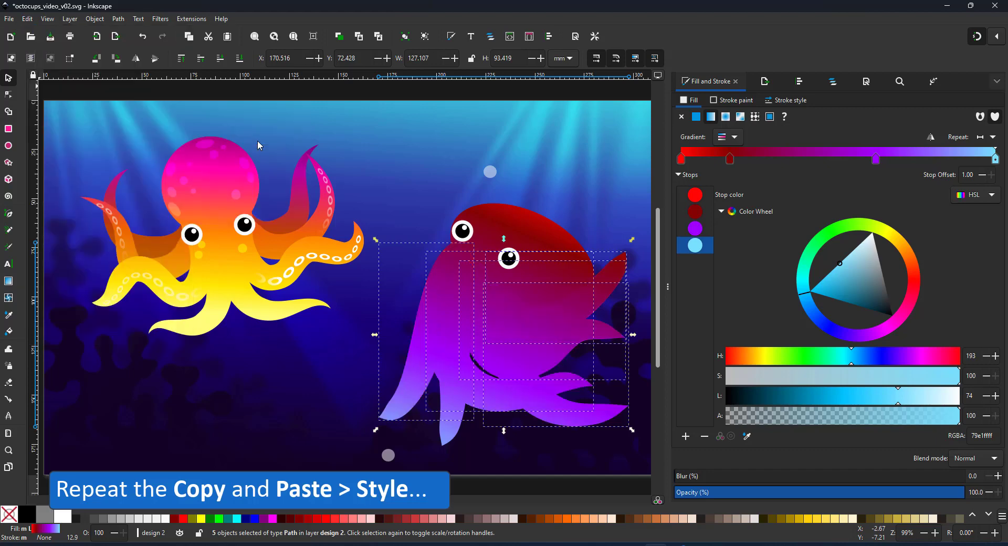
key(Escape)
Step: Fill the shading copy of the raised right tentacle with flat purple (47009d)
click(613, 332)
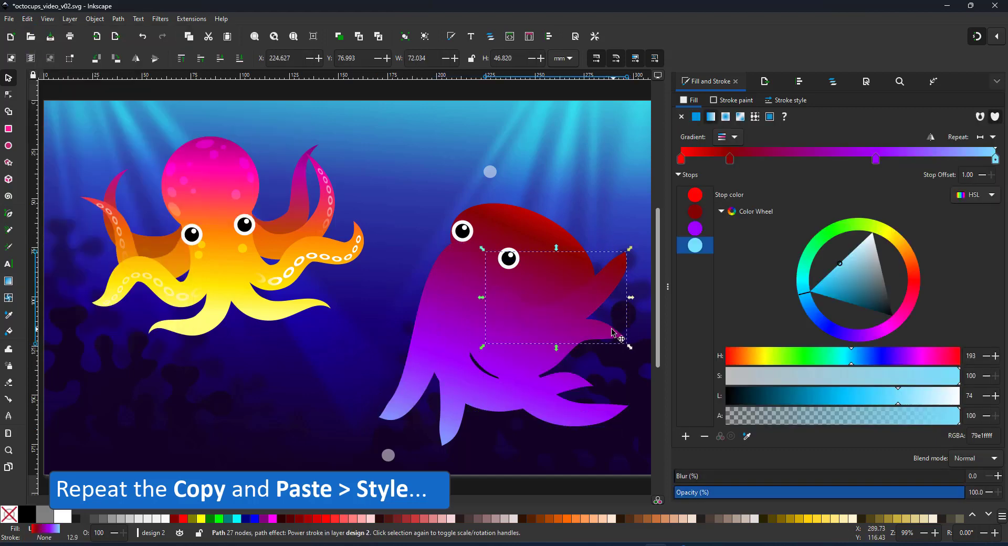
click(750, 396)
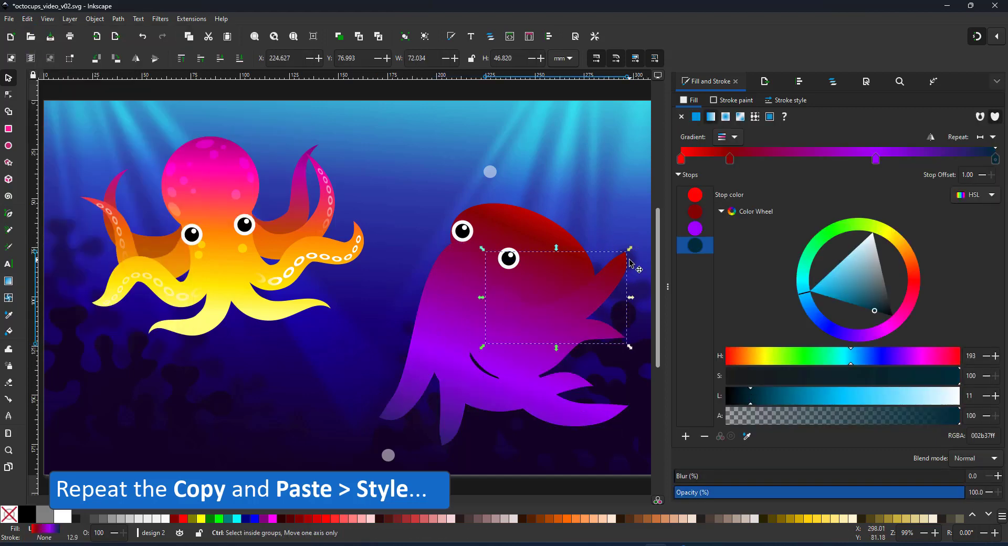
key(ctrl+z)
click(696, 116)
drag(756, 395, 684, 396)
click(836, 338)
click(861, 282)
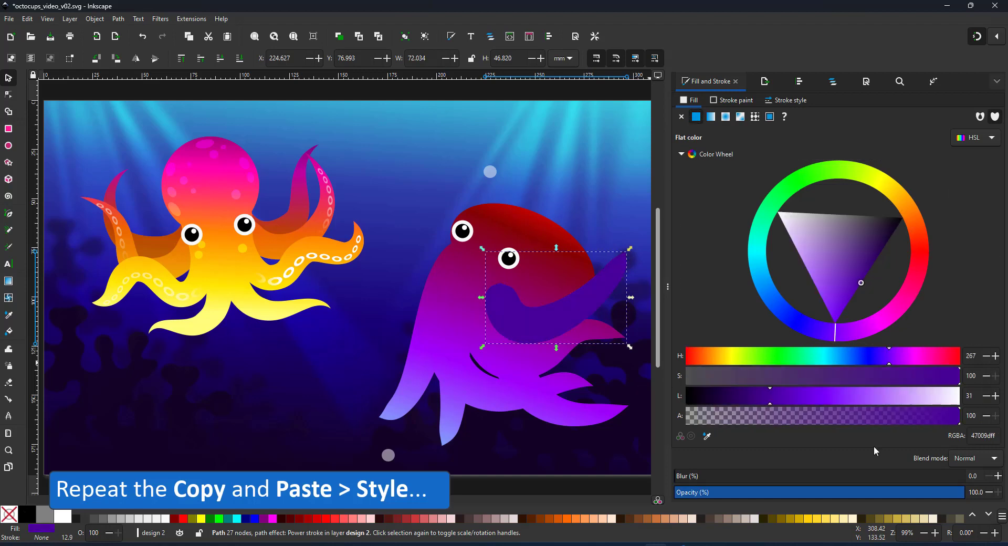
Step: Set the raised tentacle's shading copy to Multiply blend mode and about 41% opacity
click(976, 457)
click(971, 474)
click(829, 492)
drag(829, 493, 792, 492)
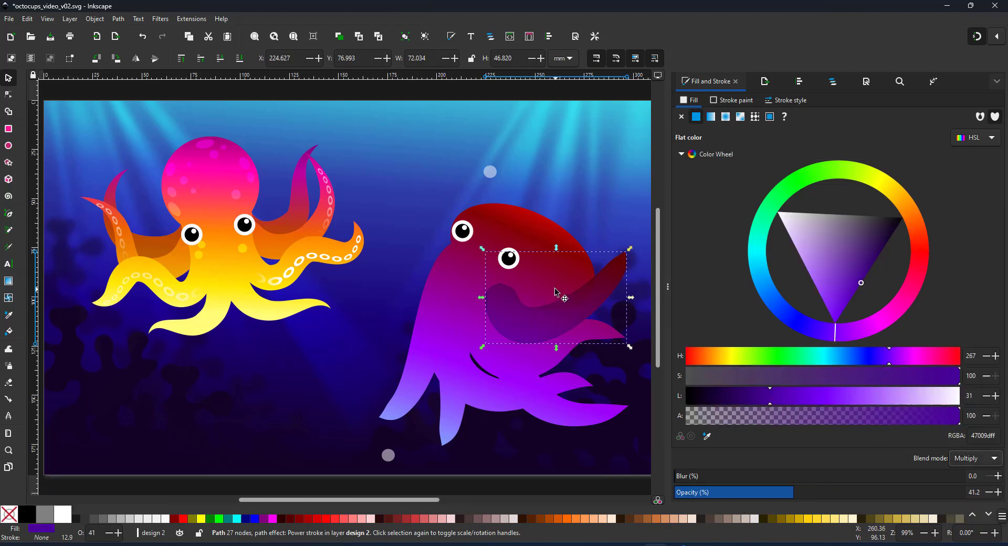
Step: Give the far left tentacle's shading copy a flat purple (47009d) fill, Multiply blend mode and about 43% opacity
click(584, 337)
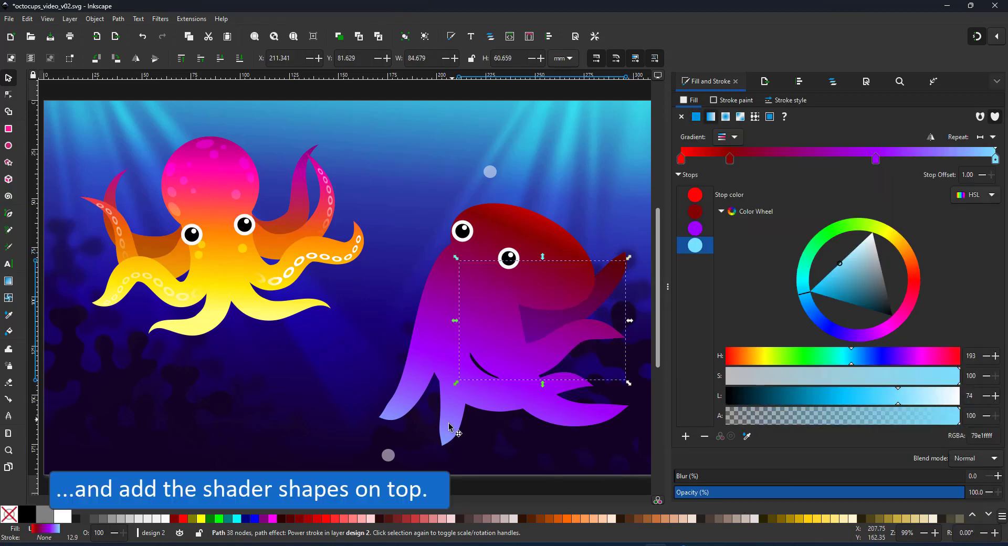
click(702, 120)
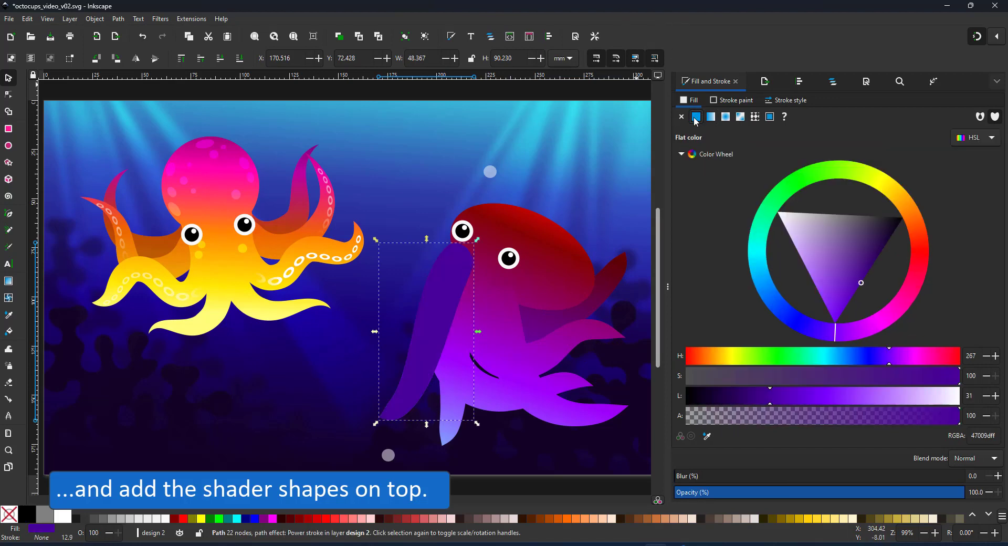
click(975, 457)
click(971, 474)
click(798, 492)
Step: Lower the far left tentacle and its shading copy in the stacking order, behind the octopus's body
key(Page_Down)
key(Page_Down)
key(Page_Down)
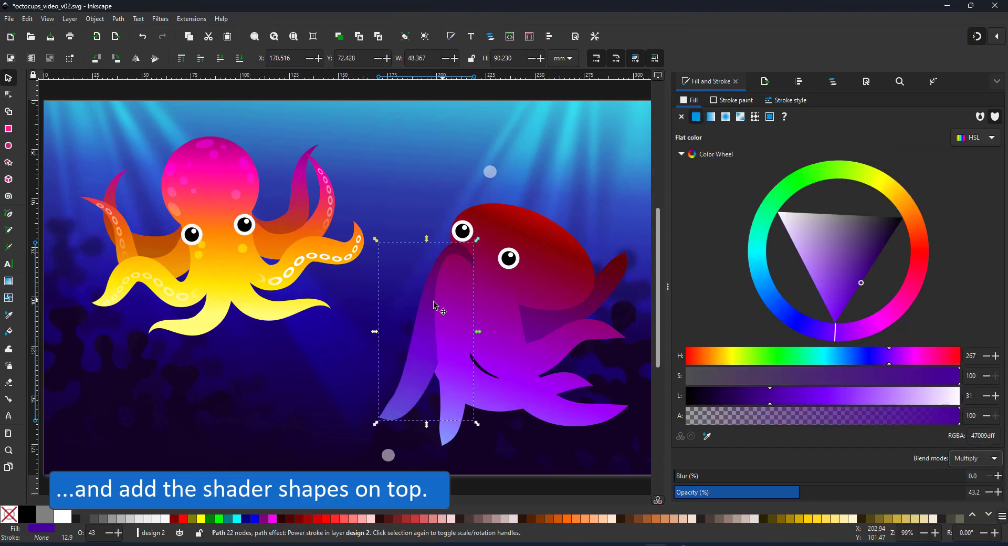
click(415, 381)
key(Page_Down)
click(416, 371)
Step: Give the front hanging tentacle's shading copy a flat purple (47009d) fill with 30% opacity
click(464, 282)
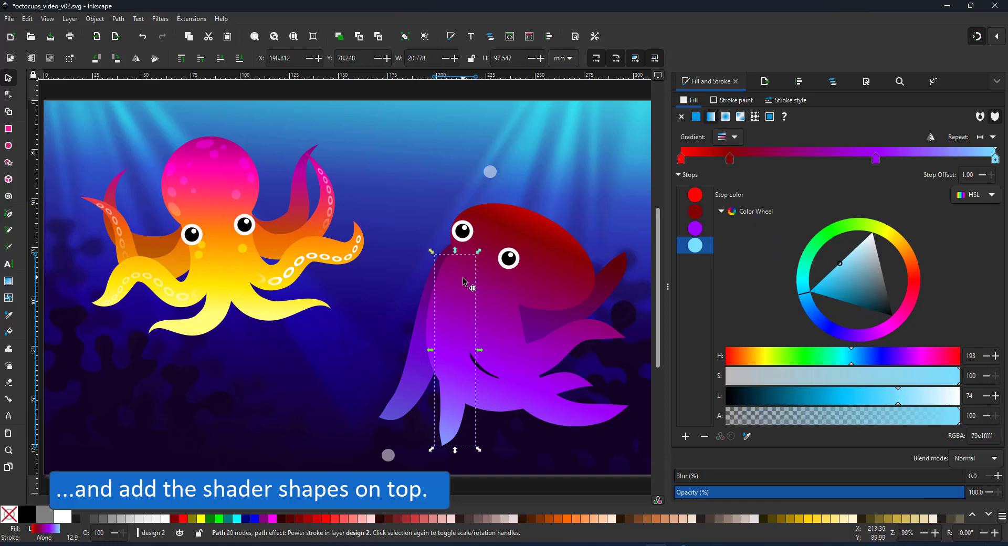
click(694, 118)
click(760, 492)
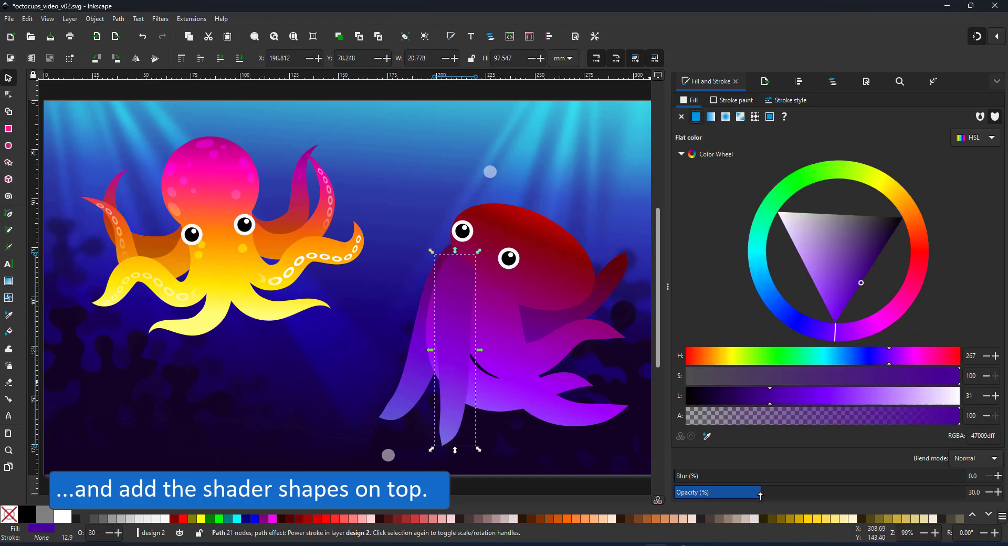
Step: Move the base nodes of the front hanging tentacle and its shading copy up to the head beside the left eye
key(n)
key(s)
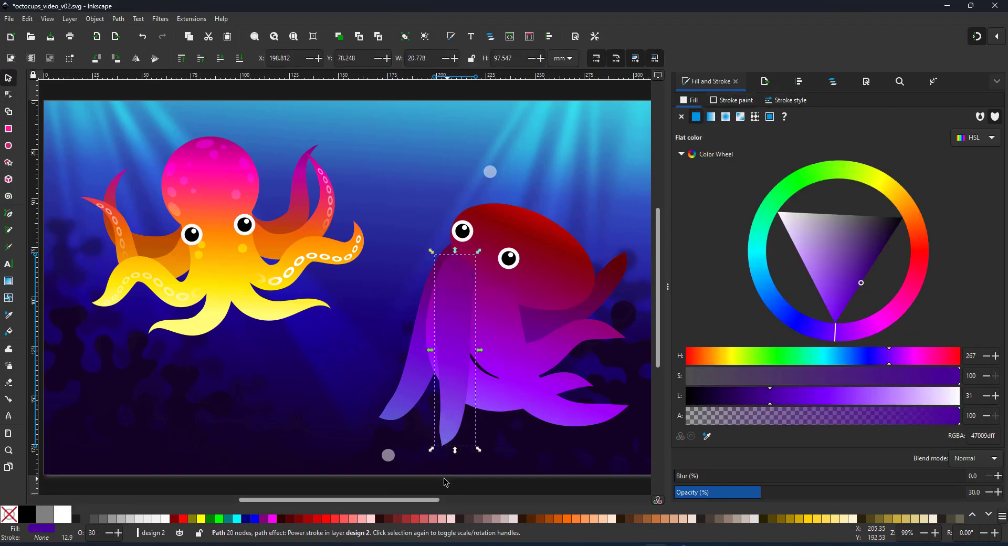
click(444, 483)
mouse_move(415, 490)
mouse_down()
mouse_move(486, 244)
mouse_move(469, 258)
mouse_move(477, 226)
mouse_up()
key(a)
key(n)
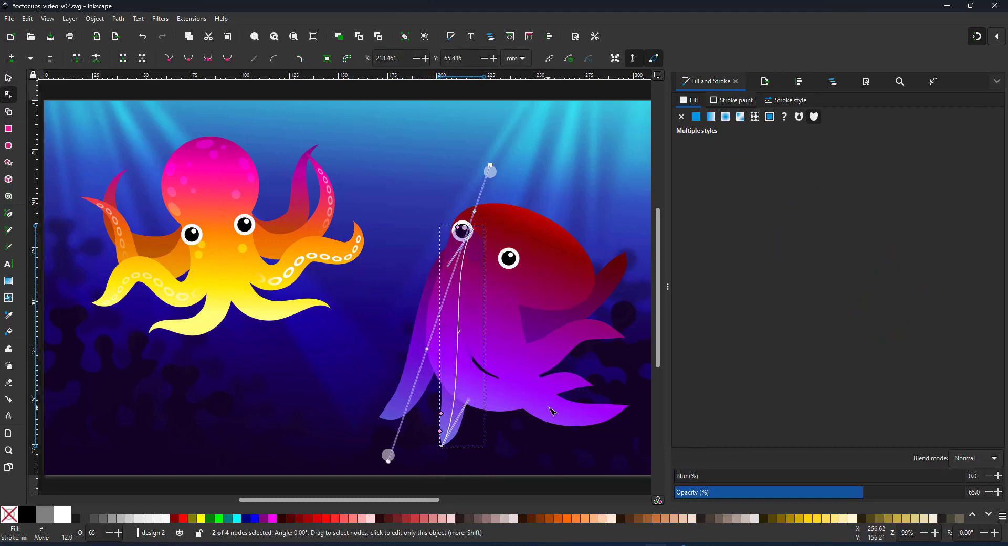
key(s)
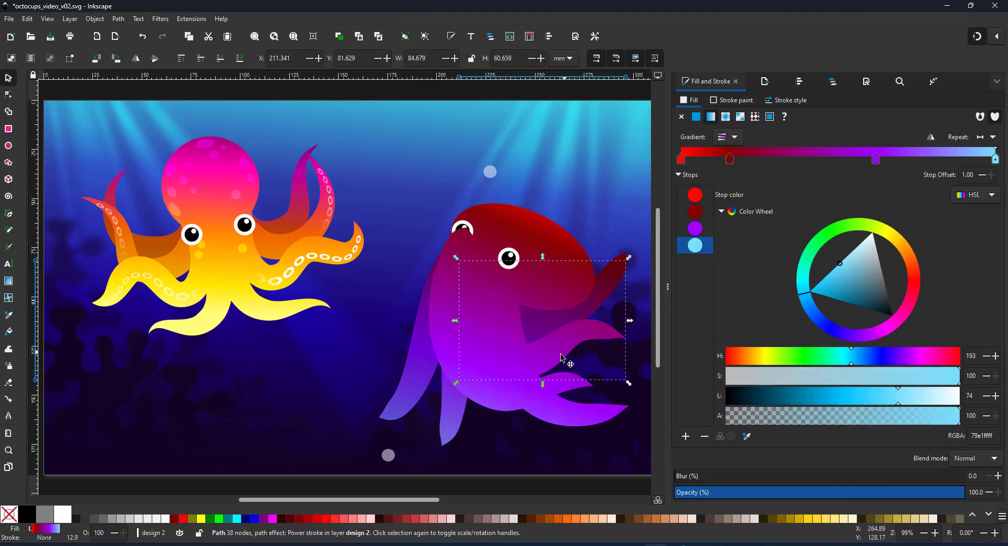
Step: Give the lowest right tentacle's shading copy a flat purple (47009d) fill, Multiply blend mode and 33.5% opacity
click(696, 116)
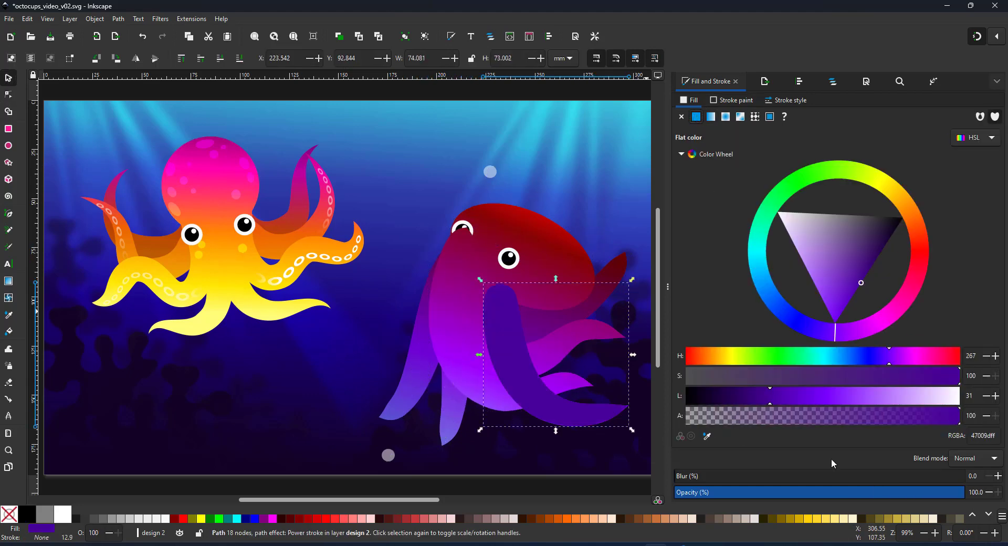
click(980, 460)
click(991, 460)
click(991, 460)
click(974, 328)
Step: Send the lowest right tentacle and its shading copy to the back of the stacking order
key(End)
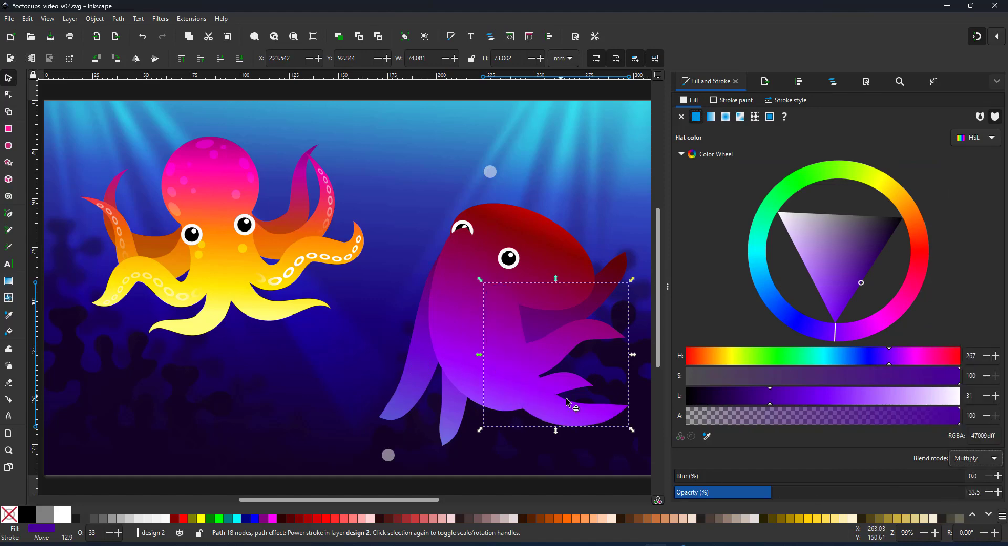
click(579, 416)
key(End)
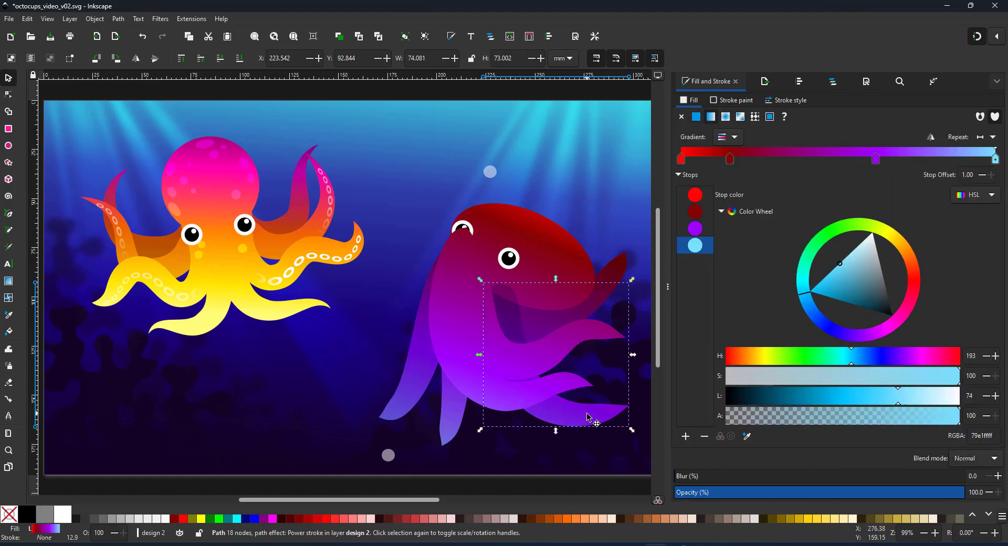
Step: Raise both of the second octopus's eyes to the front of the stacking order
key(ctrl+shift+z)
click(467, 224)
shift+click(510, 256)
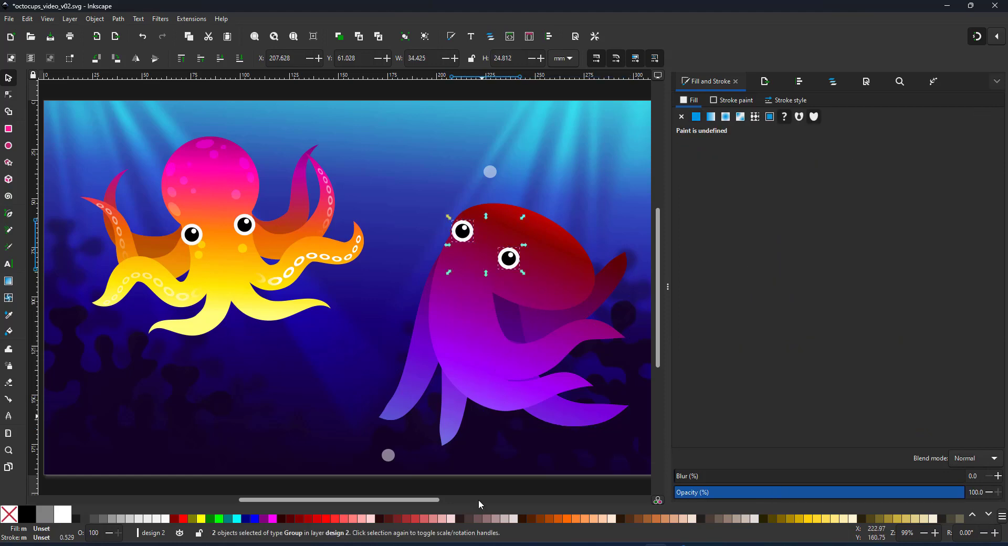
Step: Draw a closed shading shape with the Pen tool along the lower right edge of the second octopus's head
click(573, 265)
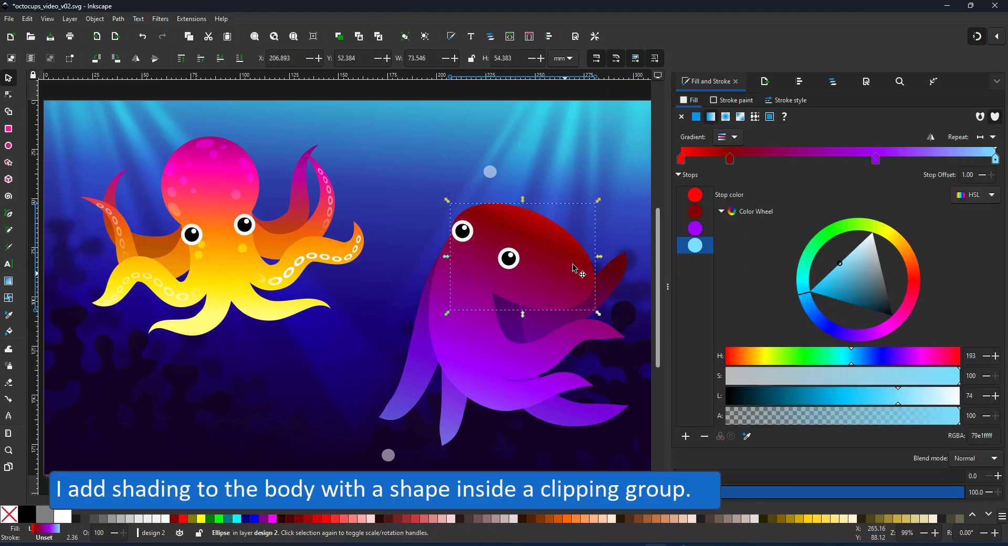
click(8, 214)
click(487, 317)
click(30, 57)
click(481, 246)
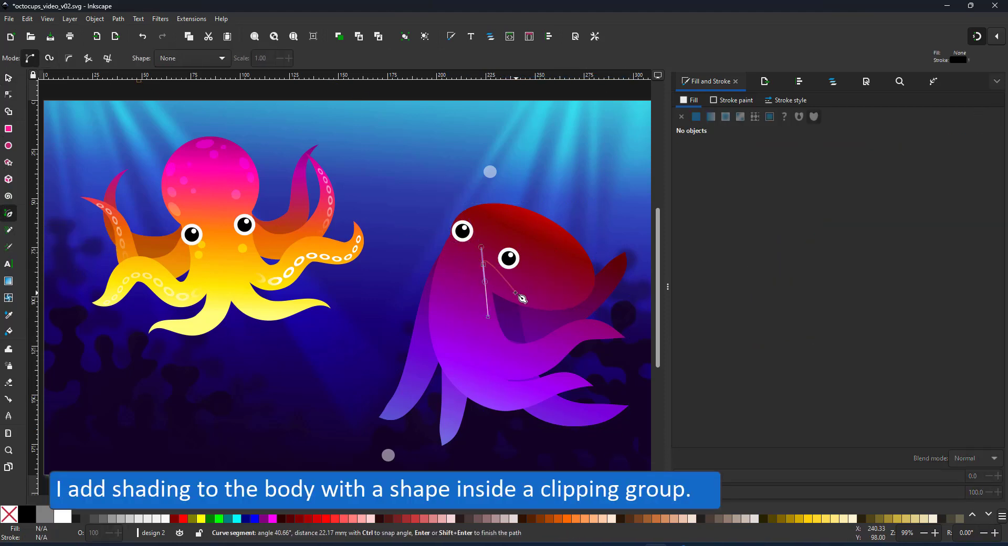
click(583, 290)
click(592, 264)
click(568, 228)
click(613, 258)
click(603, 321)
click(521, 330)
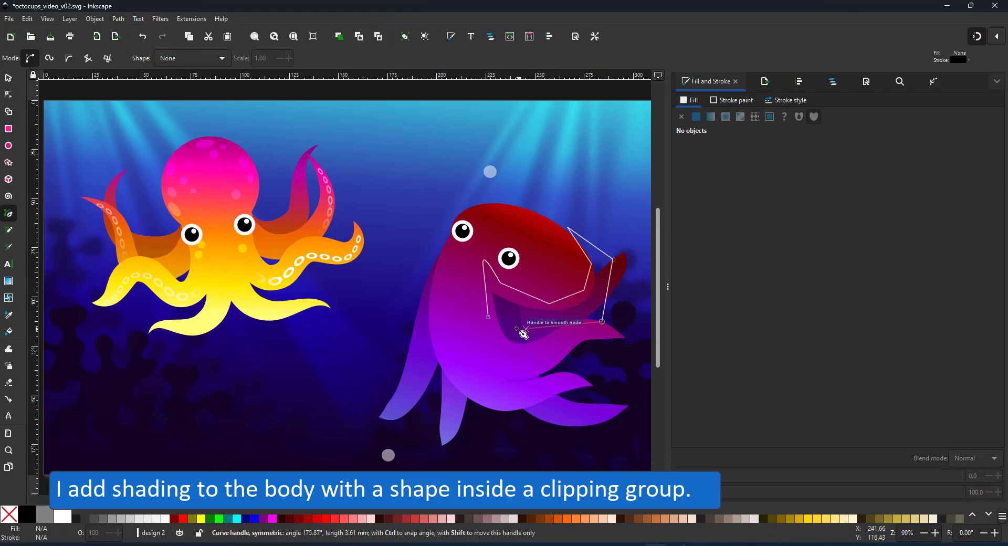
click(488, 317)
Step: Give the head's shading shape no stroke, a flat purple (47009d) fill, Multiply blend mode and 46.4% opacity
click(731, 99)
click(681, 116)
click(689, 100)
click(696, 116)
click(974, 459)
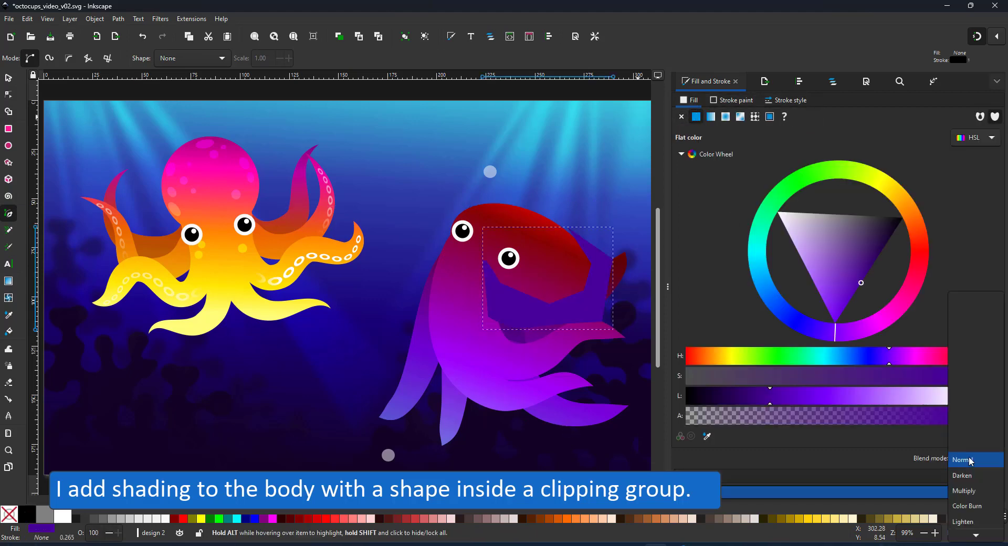
click(965, 492)
click(809, 492)
Step: Smooth the head shading shape's nodes, shift it against the head's lower edge and blur it
click(9, 95)
drag(492, 255, 596, 314)
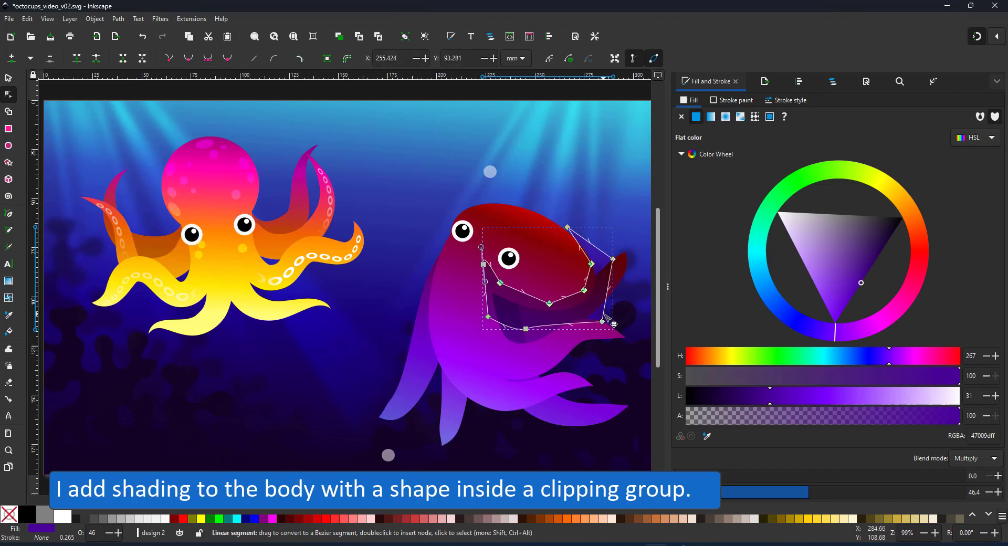
click(210, 59)
click(8, 78)
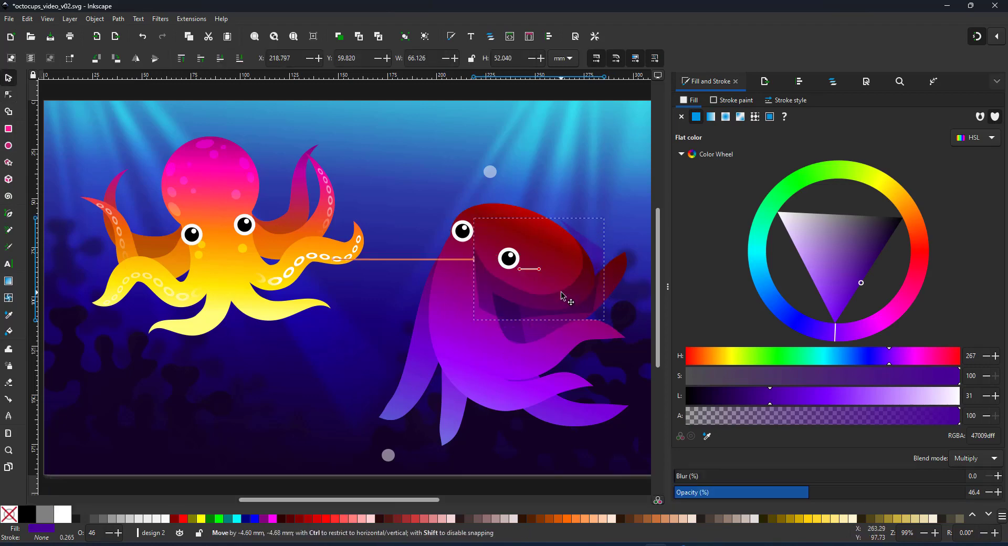
click(757, 476)
Step: Cut the shading shape, turn the head ellipse into a clip group and paste the shape in place inside that group
key(ctrl+x)
click(548, 288)
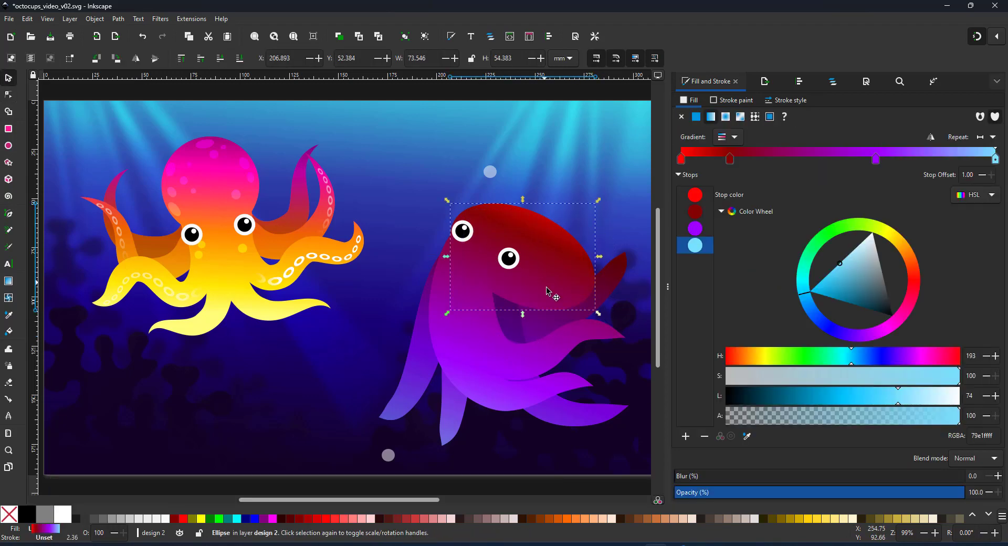
right_click(559, 280)
click(617, 463)
click(832, 82)
click(682, 207)
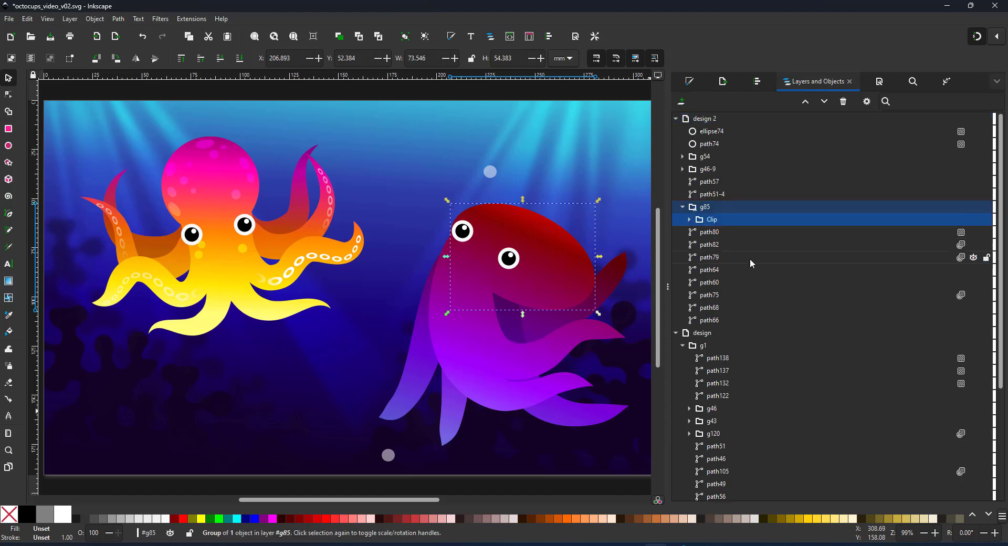
key(ctrl+alt+v)
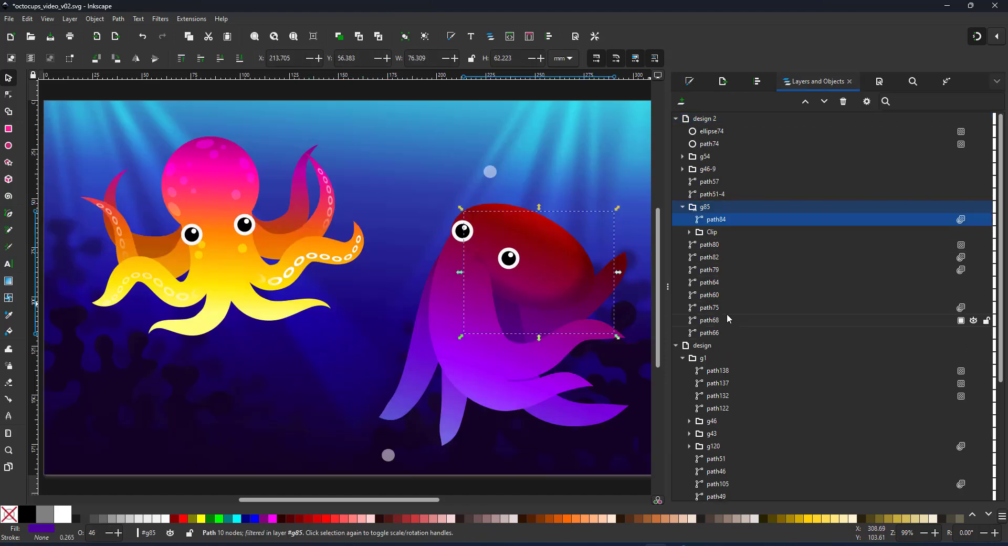
Step: Adjust the nodes of the middle and lower front tentacles to open a gap between them
mouse_move(525, 342)
mouse_down()
mouse_move(534, 341)
mouse_move(526, 346)
mouse_up()
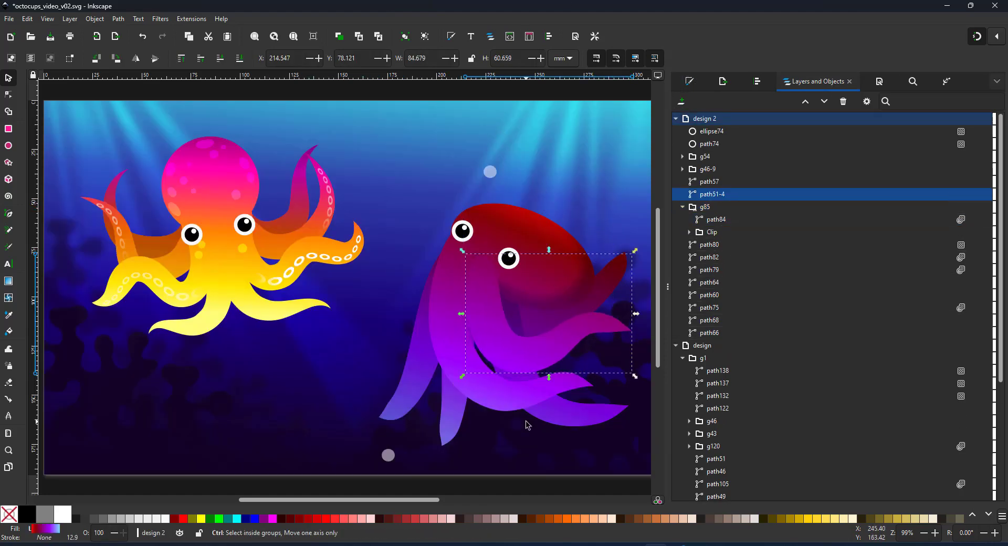
key(n)
click(476, 260)
drag(479, 259, 481, 246)
click(496, 397)
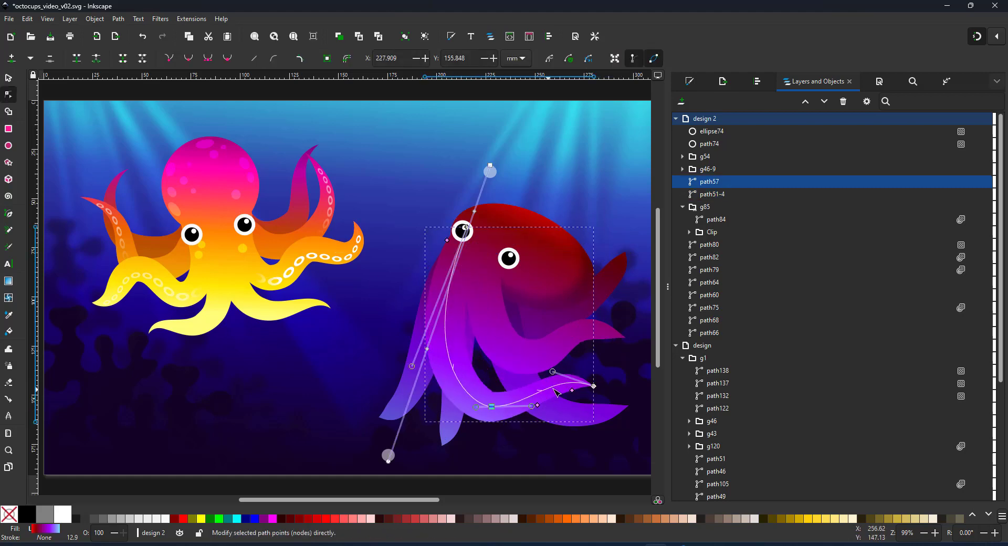
click(7, 77)
Step: Copy the first octopus's spot group into layer design 2 above the clip group and place it on the second octopus's head
scroll(721, 308, down, 2)
click(721, 309)
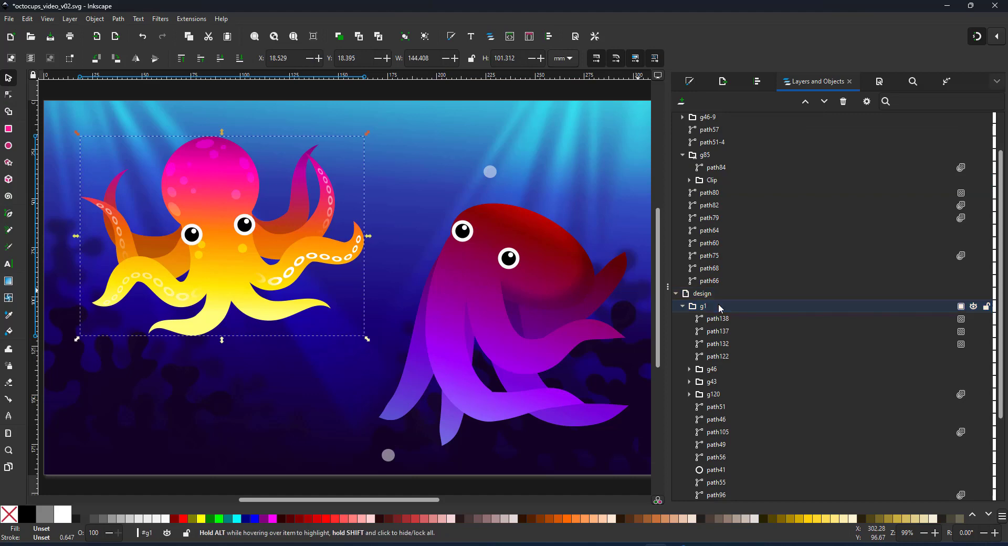
click(712, 370)
click(720, 395)
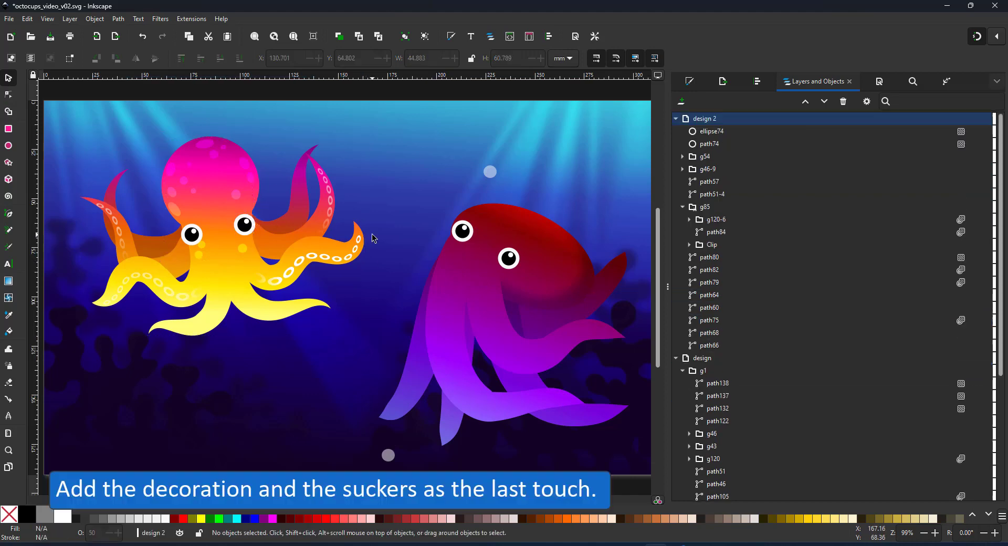
click(720, 220)
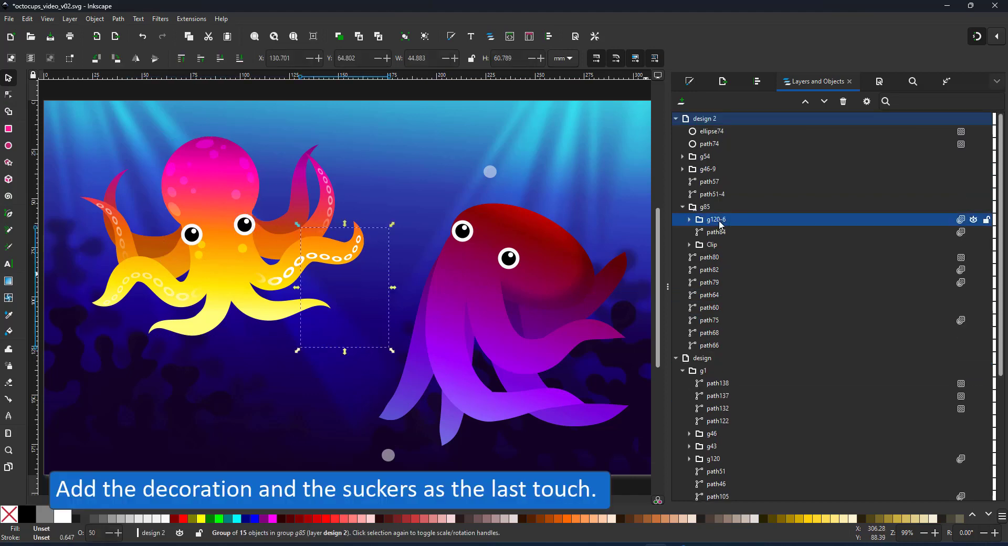
drag(720, 221, 718, 204)
drag(380, 249, 473, 222)
Step: Reposition the larger spots individually across the second octopus's head
ctrl+click(545, 243)
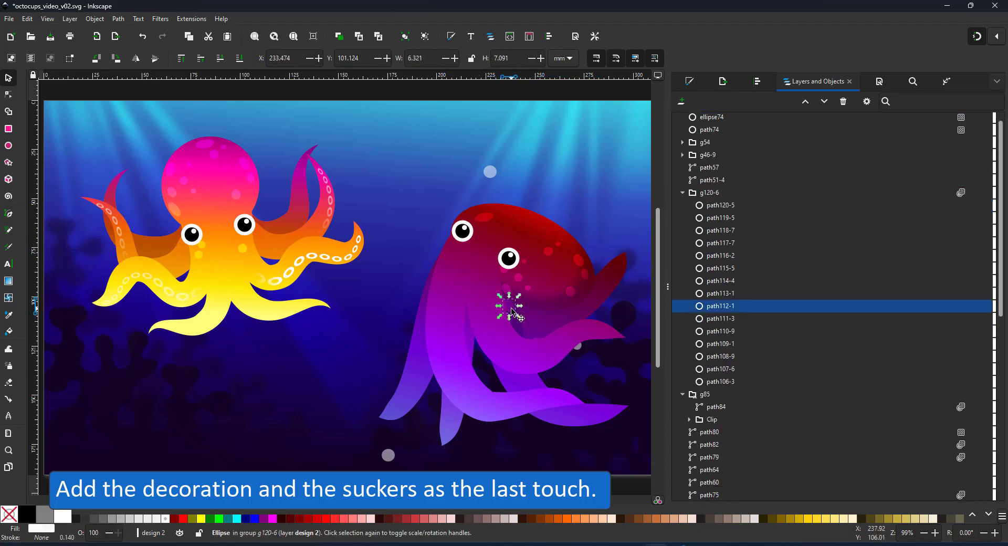
click(509, 304)
ctrl+click(511, 302)
drag(513, 302, 524, 281)
key(ctrl+z)
ctrl+click(514, 301)
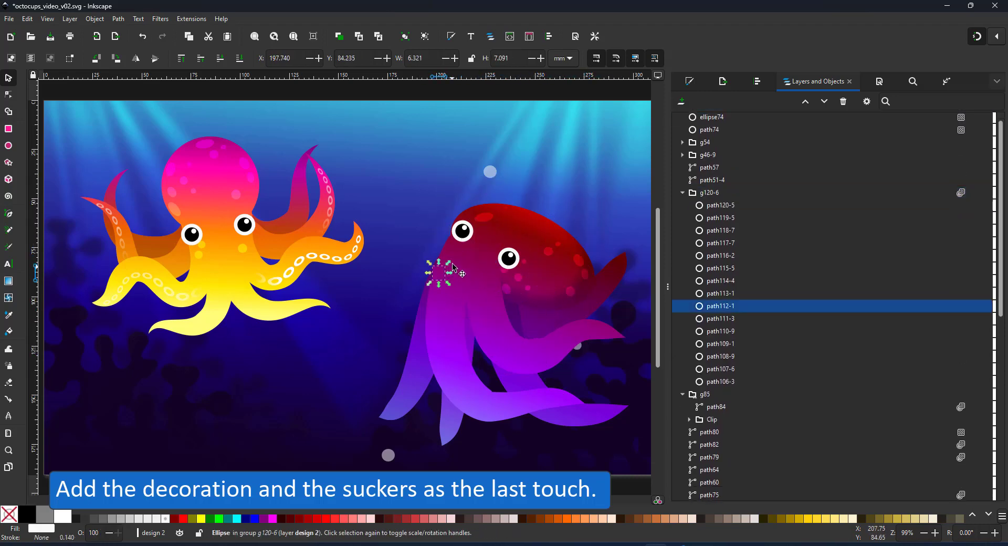
click(509, 283)
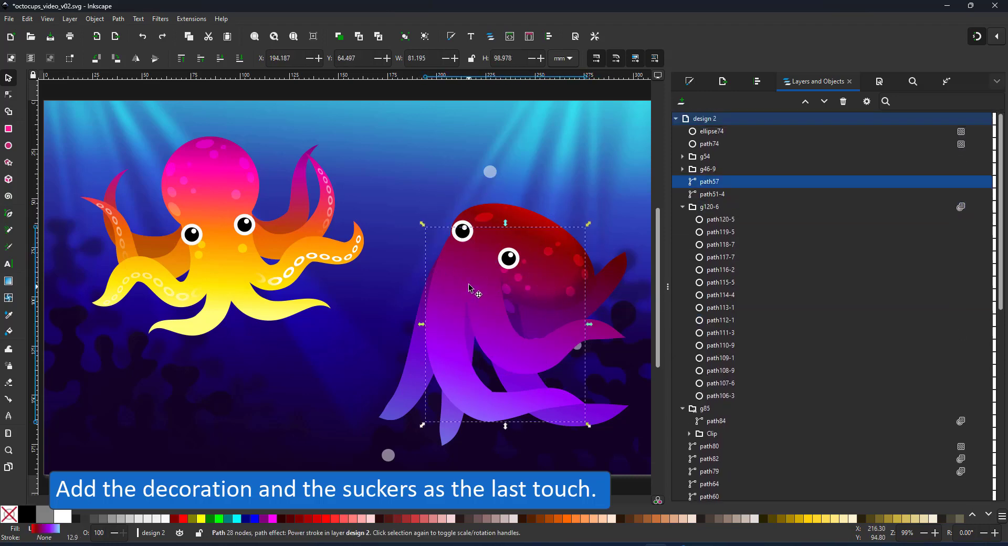
ctrl+click(508, 305)
drag(508, 305, 576, 271)
key(ctrl+z)
ctrl+click(511, 309)
ctrl+click(512, 309)
drag(514, 309, 548, 229)
ctrl+click(507, 289)
drag(506, 289, 492, 212)
Step: Distribute the remaining spots over the head around the eyes and along its right side, reshaping one oval spot
ctrl+click(515, 266)
ctrl+click(514, 274)
ctrl+click(518, 277)
ctrl+click(485, 216)
ctrl+click(502, 275)
click(504, 268)
ctrl+click(504, 274)
ctrl+click(504, 272)
drag(505, 272, 556, 297)
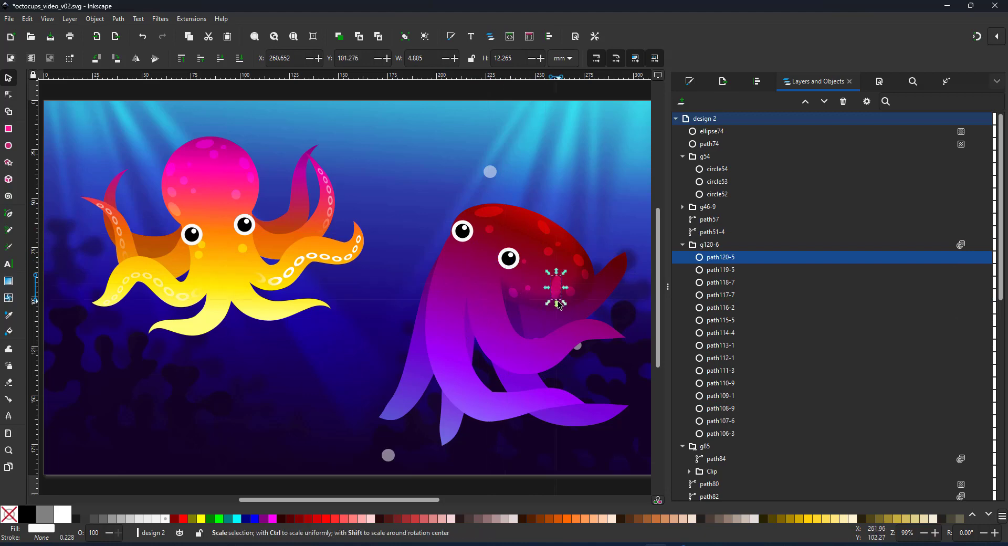
ctrl+click(526, 266)
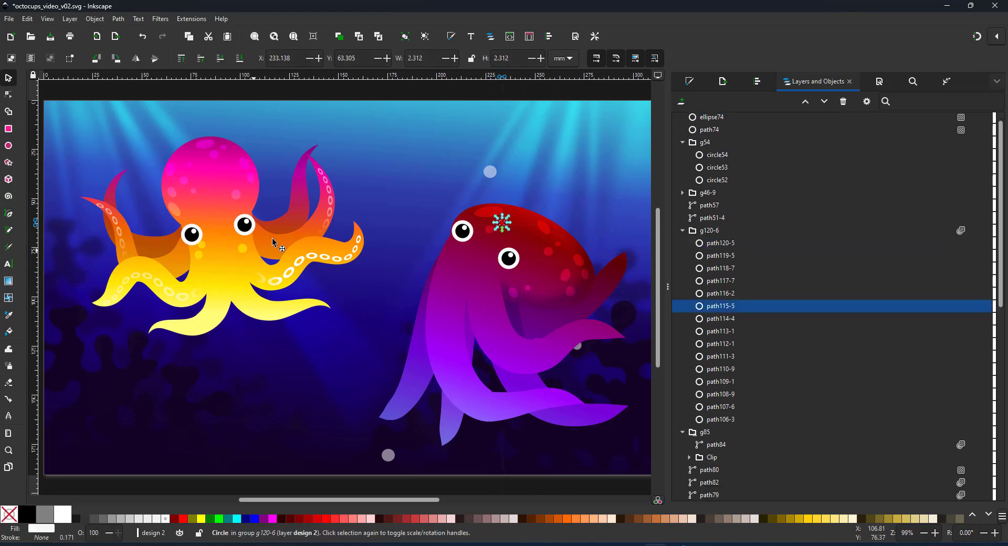
click(541, 341)
click(536, 342)
Step: Move the spot group above the right eye's group in the object order and place small spots on the cheeks below the eyes
click(713, 247)
drag(724, 244, 720, 203)
ctrl+click(447, 263)
ctrl+click(535, 342)
ctrl+click(473, 288)
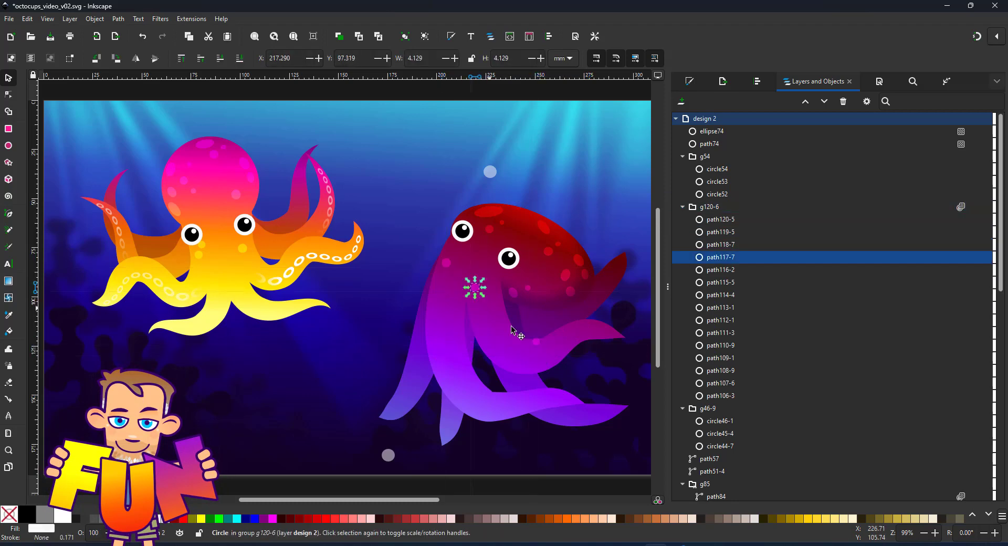
key(Up)
Step: Reshape the copied sucker row's path to follow the underside of the second octopus's middle right tentacle
click(532, 351)
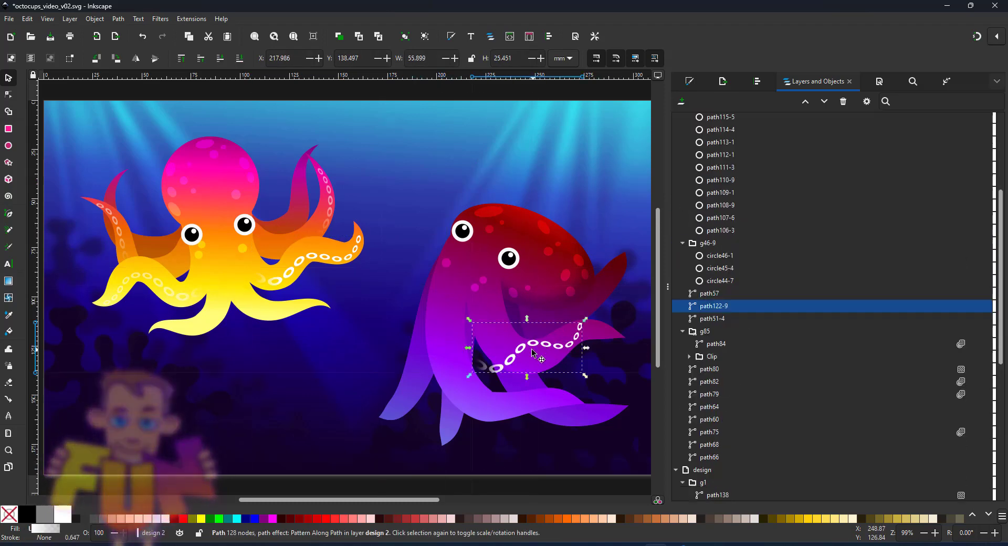
key(n)
drag(477, 364, 475, 310)
drag(529, 342, 476, 366)
drag(581, 323, 618, 337)
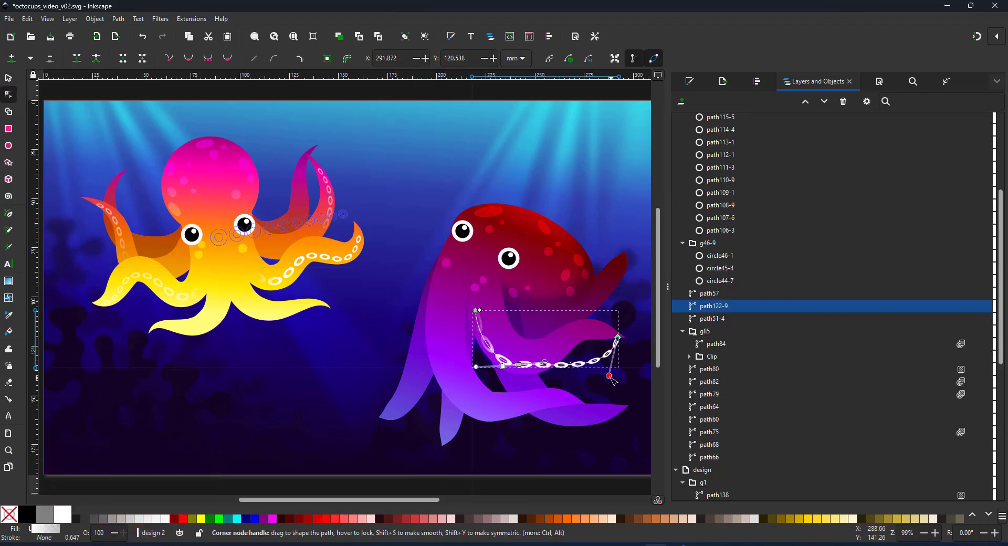
drag(609, 376, 579, 321)
drag(544, 362, 551, 367)
key(Escape)
Step: Set the middle right tentacle's sucker row to 50% opacity
click(690, 81)
drag(975, 492, 894, 512)
text(50.0)
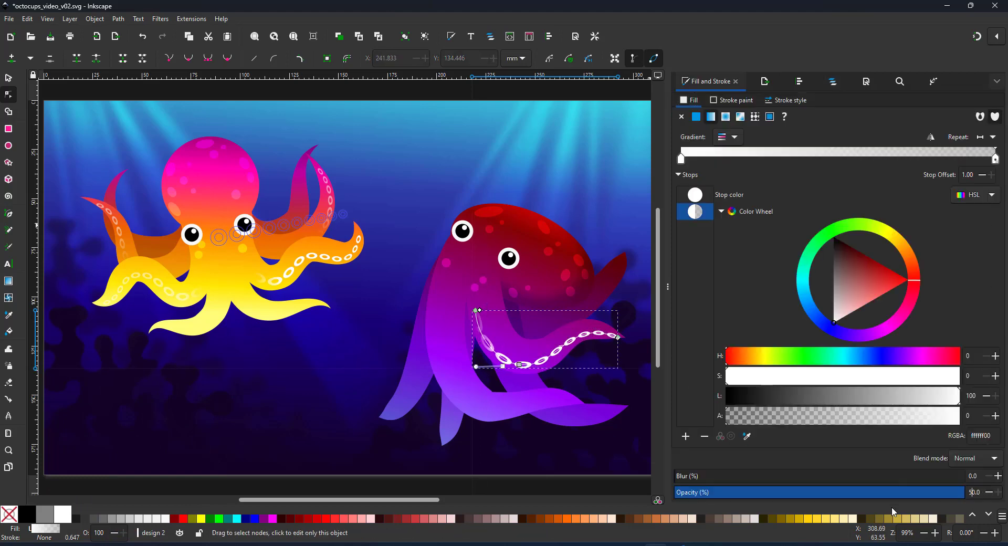
key(Return)
Step: Duplicate the sucker row, move it to the lower front tentacle and bend its path along that tentacle
click(499, 405)
click(488, 342)
key(s)
key(ctrl+d)
drag(488, 342, 446, 373)
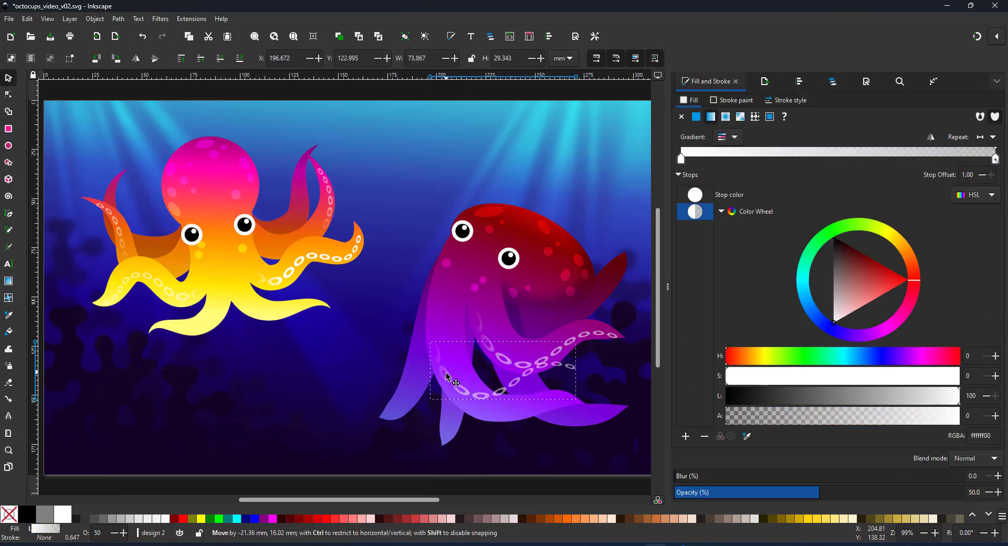
key(n)
drag(576, 368, 576, 402)
drag(477, 396, 603, 294)
key(Escape)
Step: Fit another sucker row along the upper right back tentacle and lower it behind the front tentacles
drag(485, 415, 543, 337)
drag(433, 343, 519, 340)
key(Escape)
key(s)
key(Page_Down)
key(Page_Down)
key(Page_Down)
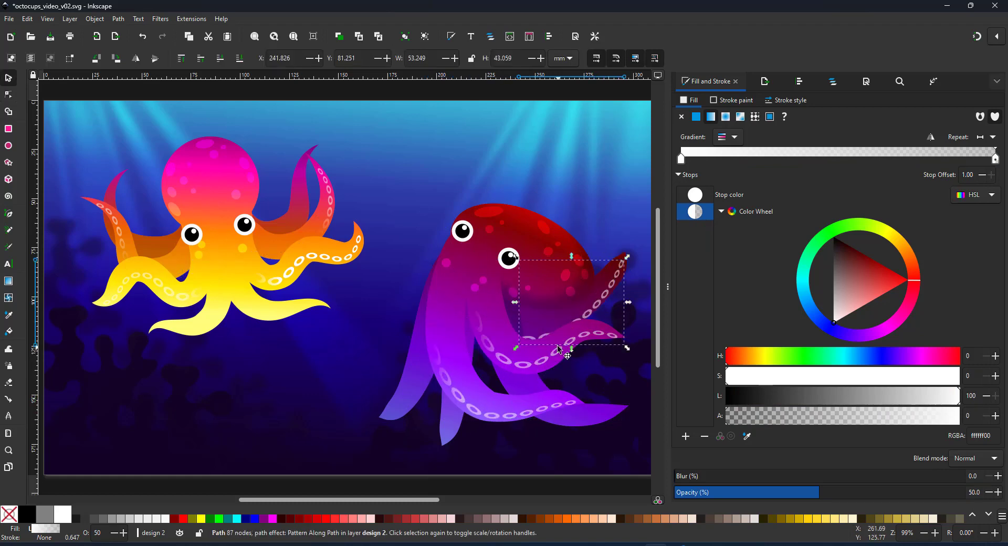
Step: Adjust the base end of the back tentacle's sucker row to follow the tentacle's root
key(g)
drag(589, 307, 521, 354)
key(ctrl+z)
key(n)
drag(461, 401, 519, 338)
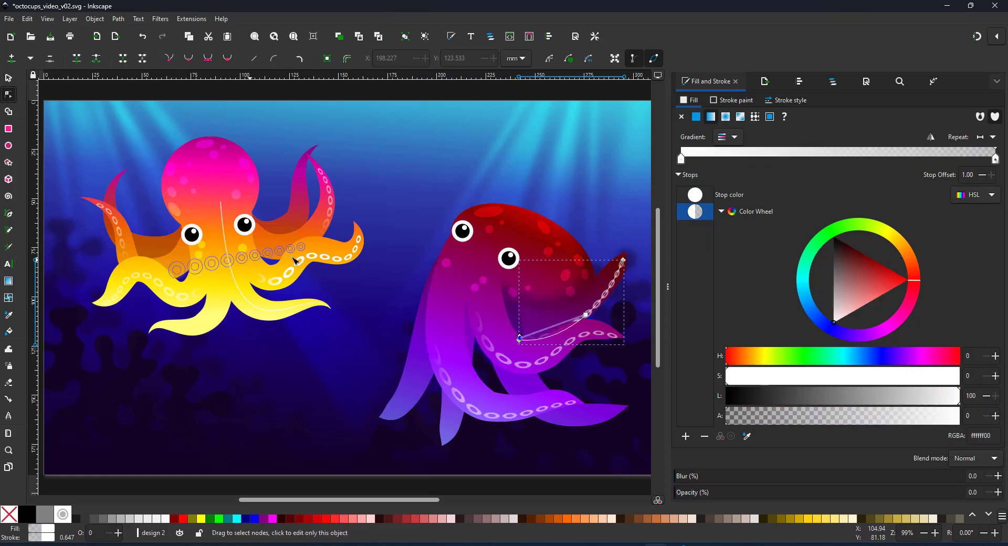
Step: Set the back tentacle's sucker row to 20% opacity
key(s)
click(545, 318)
click(612, 289)
drag(612, 289, 620, 333)
key(ctrl+z)
drag(813, 493, 861, 494)
click(608, 290)
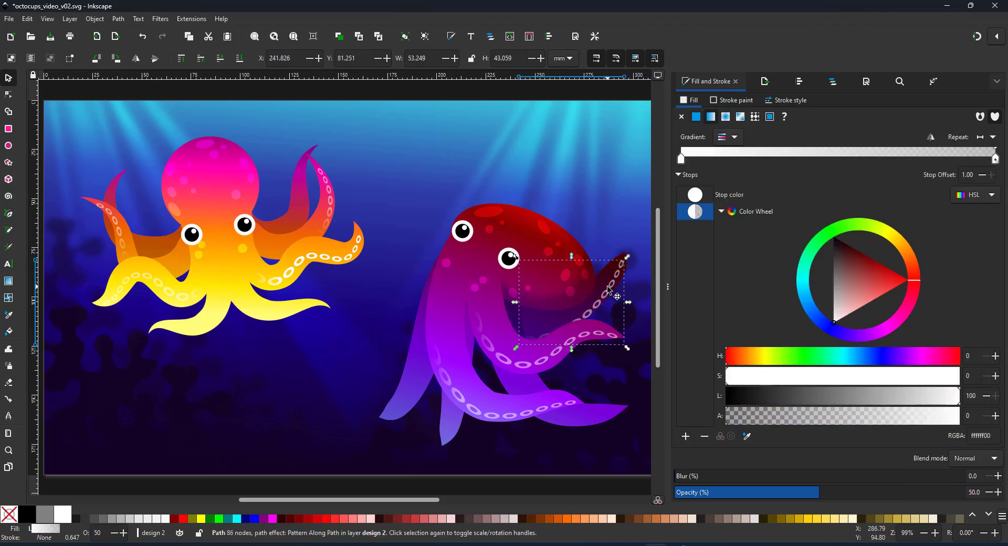
key(BackSpace)
key(BackSpace)
text(20)
key(Return)
Step: Group all parts of the second octopus, scale the group to about 115 × 111 mm and move it slightly upward
scroll(525, 315, right, 8)
drag(162, 484, 583, 149)
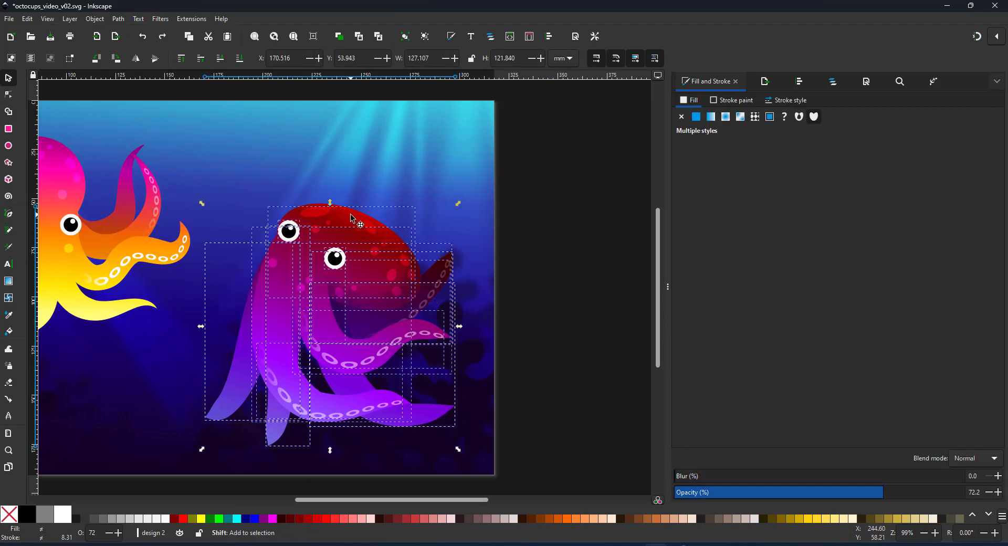
drag(351, 215, 336, 208)
key(ctrl+g)
drag(443, 201, 427, 212)
drag(334, 232, 338, 218)
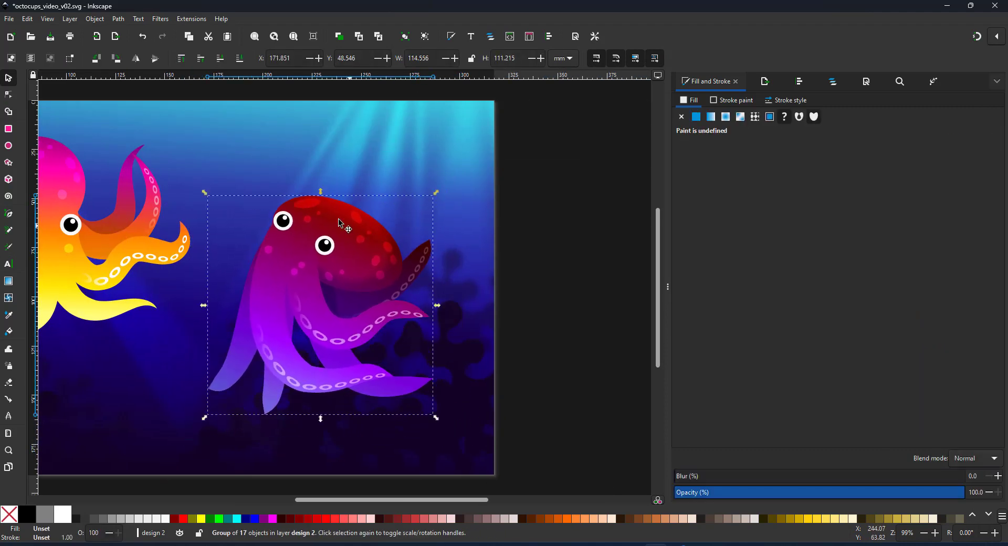
key(5)
key(Escape)
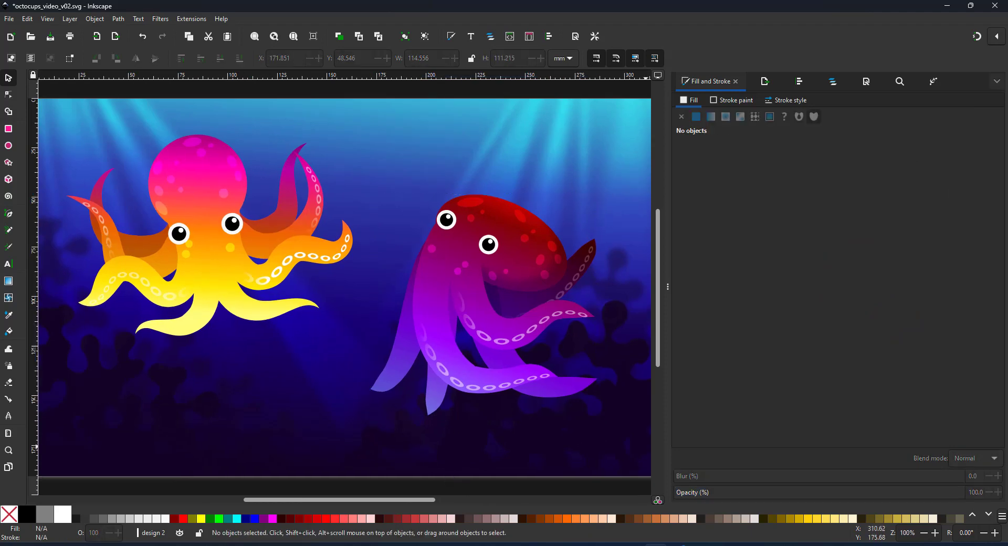